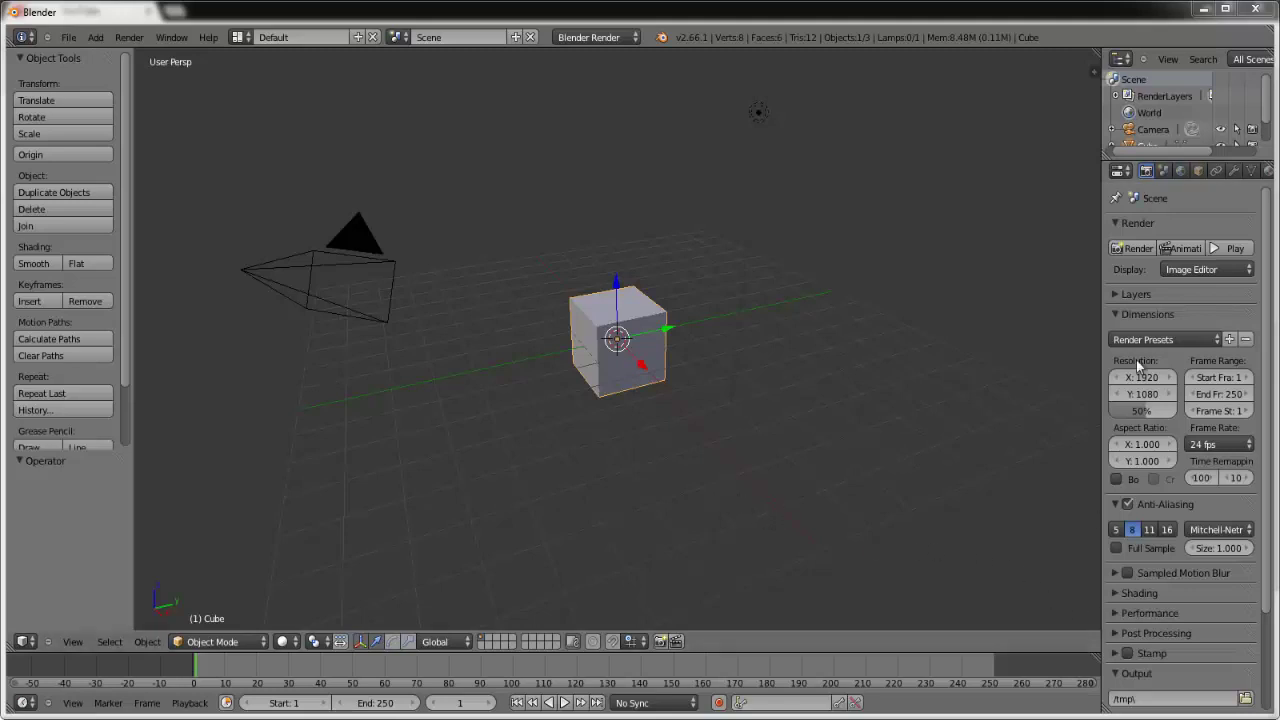
# Add an Ocean modifier to the default cube and lower the view to skim the waves
pyautogui.moveTo(693, 436); pyautogui.dragTo(637, 403, button='middle')
pyautogui.scroll(3, 673, 404)
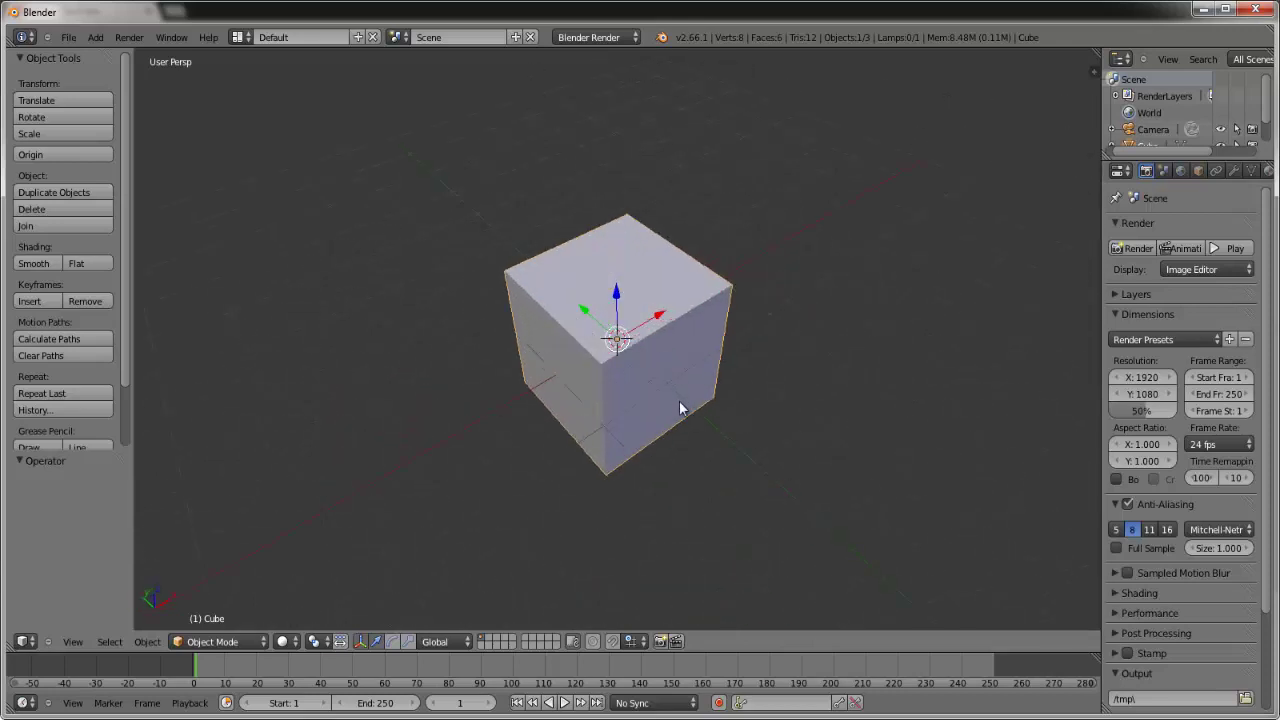
pyautogui.moveTo(802, 524); pyautogui.dragTo(806, 471, button='middle')
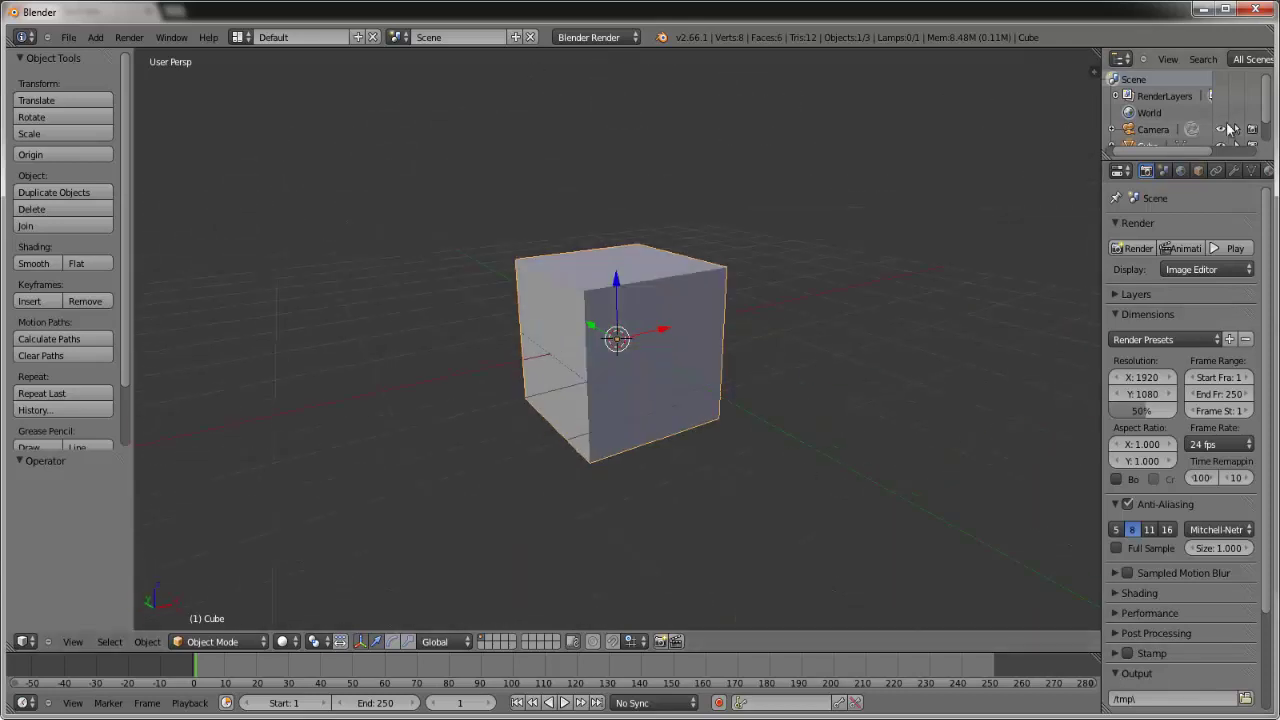
pyautogui.click(1233, 172)
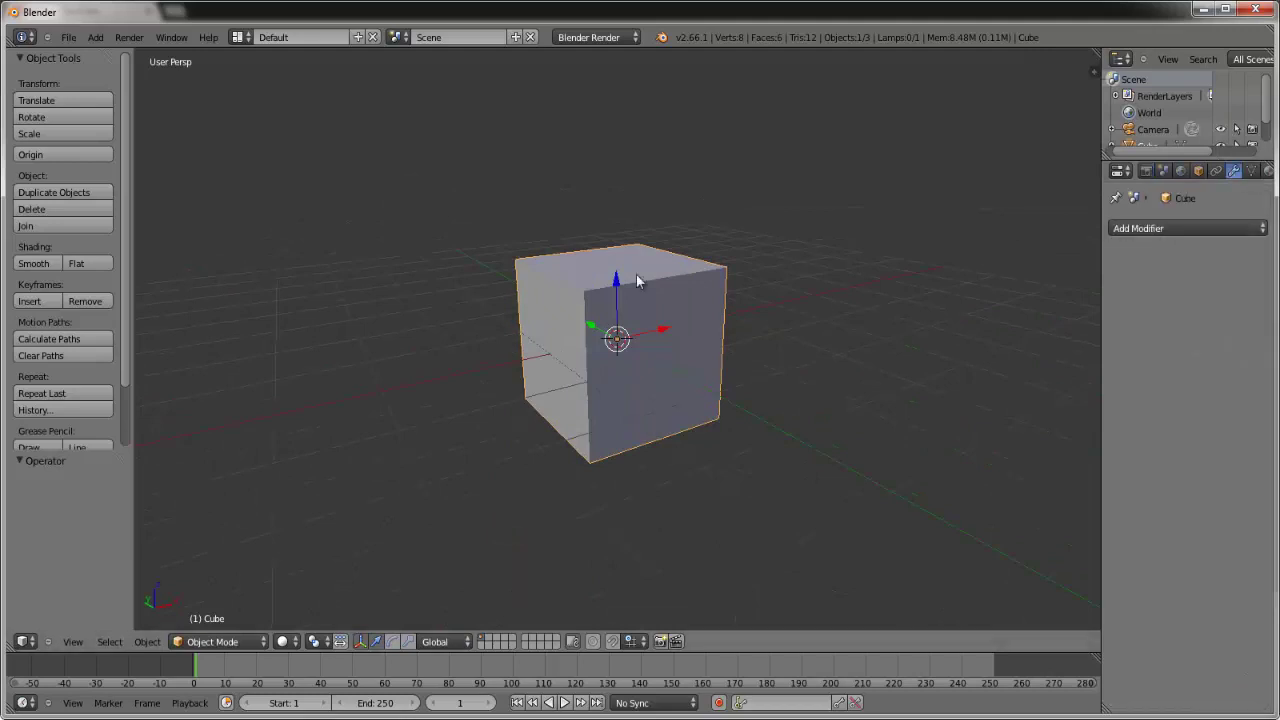
pyautogui.click(1150, 229)
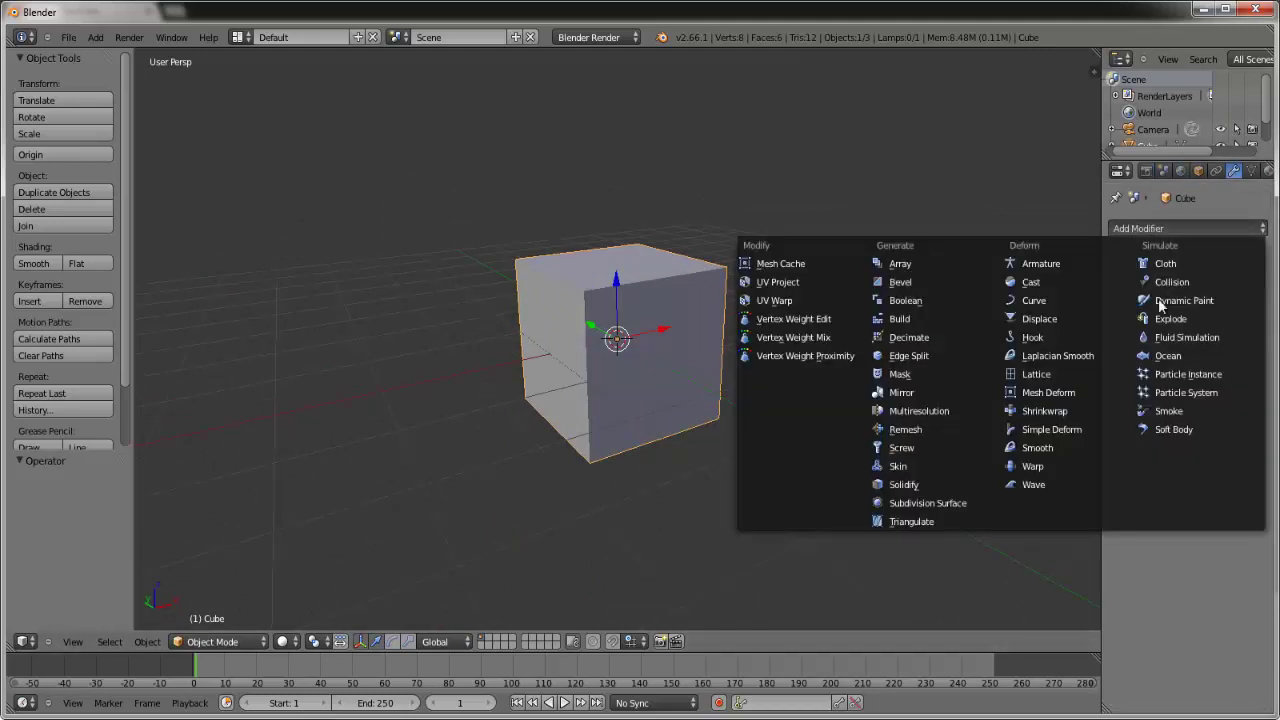
pyautogui.click(1167, 359)
pyautogui.moveTo(763, 372); pyautogui.dragTo(563, 320, button='middle')
pyautogui.moveTo(723, 306); pyautogui.dragTo(786, 322, button='middle')
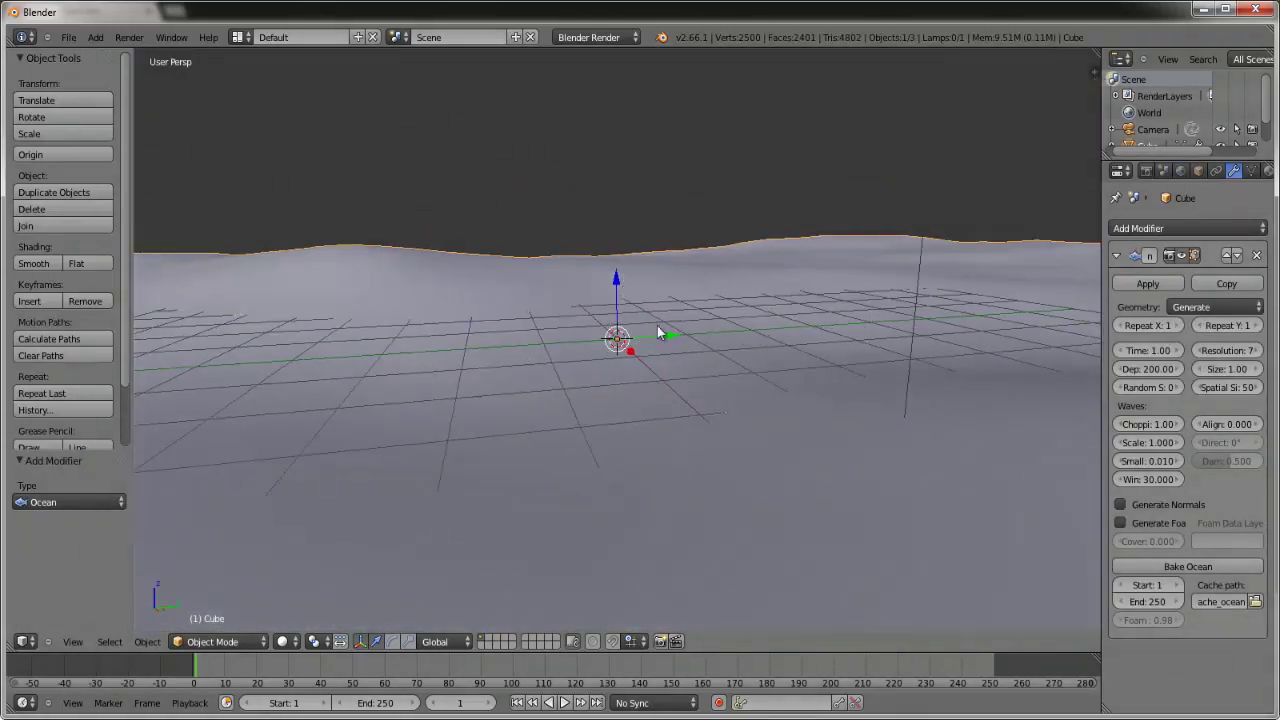
pyautogui.moveTo(531, 390); pyautogui.dragTo(1060, 365, button='middle')
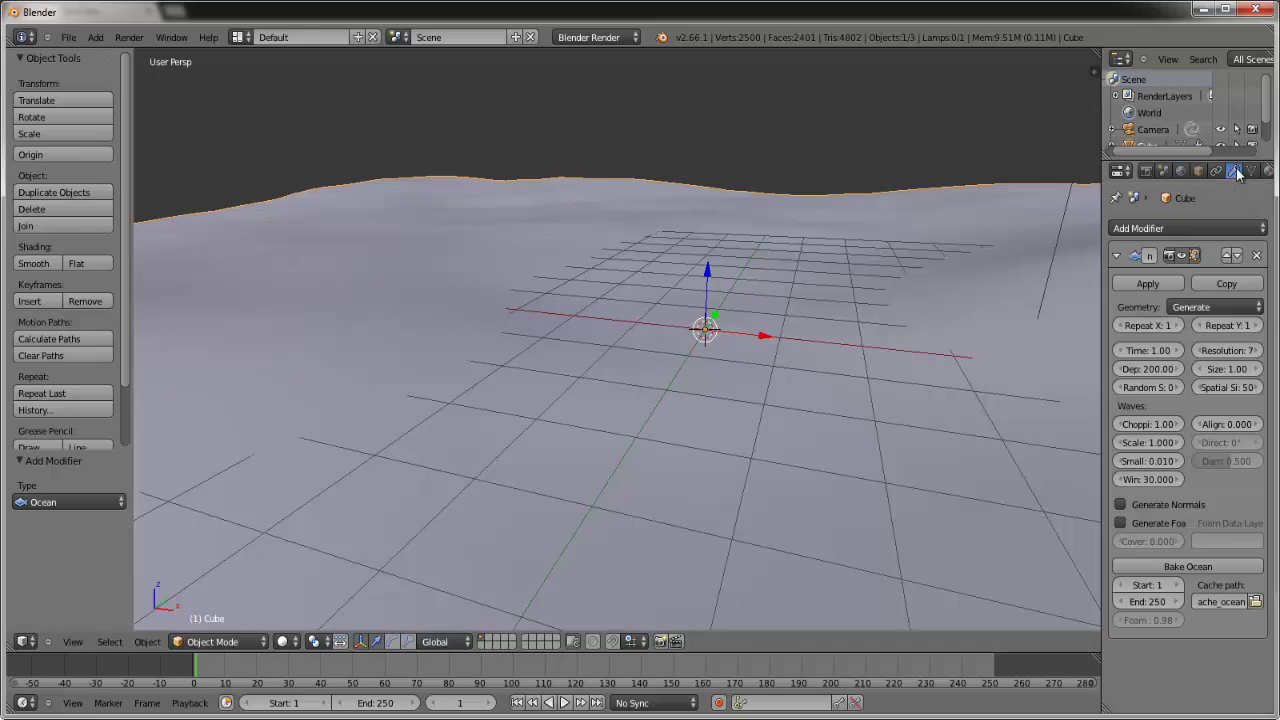
# Raise the ocean resolution to 10, with choppiness 3 and wave scale 1.5
pyautogui.click(1128, 229)
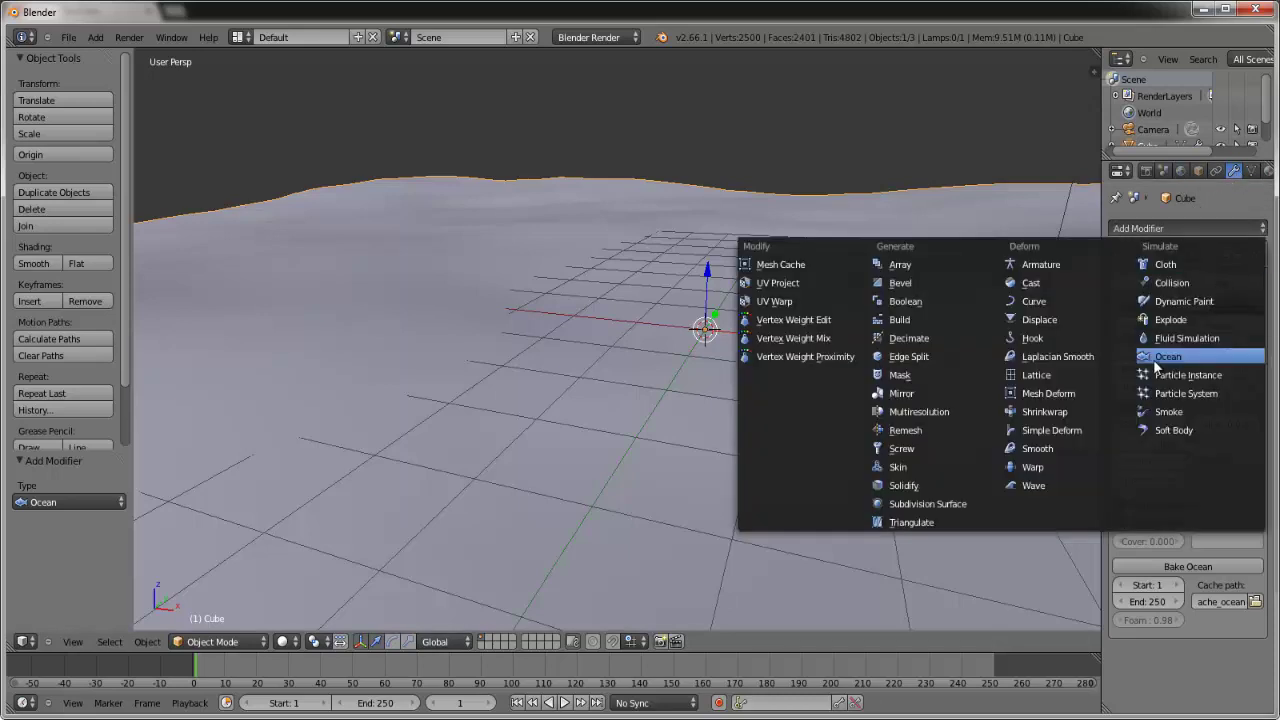
pyautogui.click(1256, 351)
pyautogui.click(1256, 351)
pyautogui.click(1256, 351)
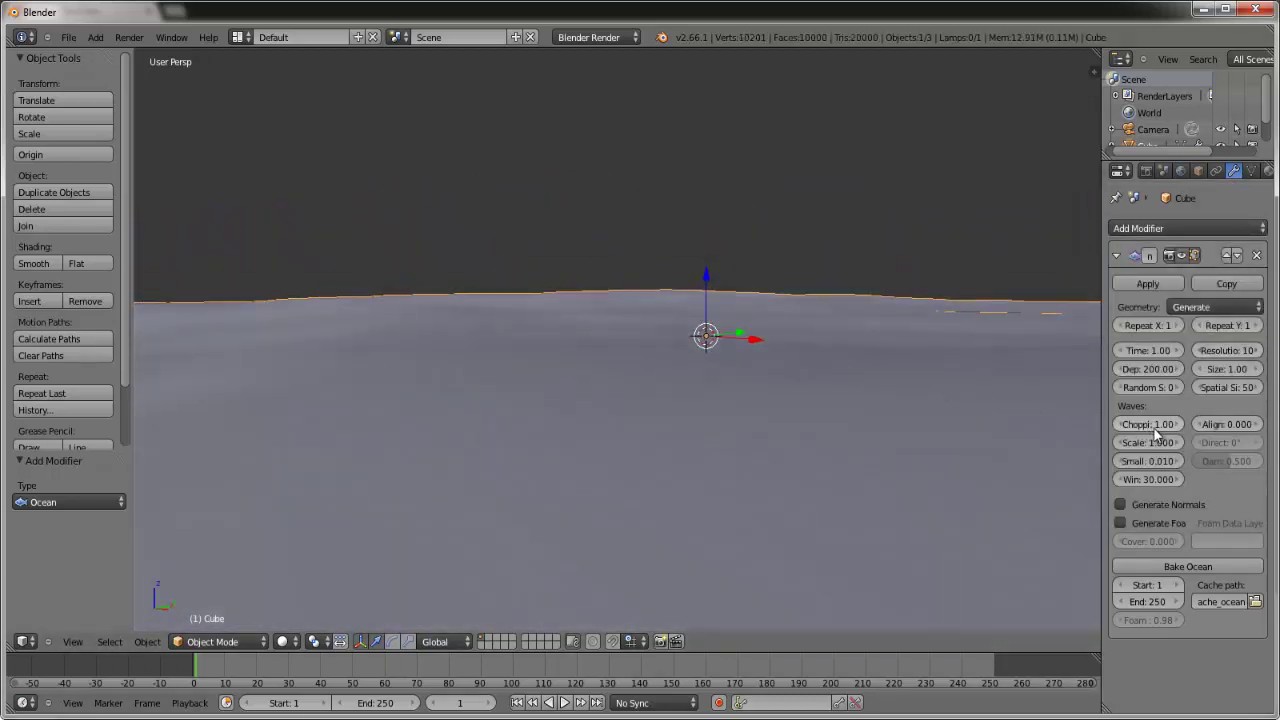
pyautogui.click(1152, 427)
pyautogui.write('3')
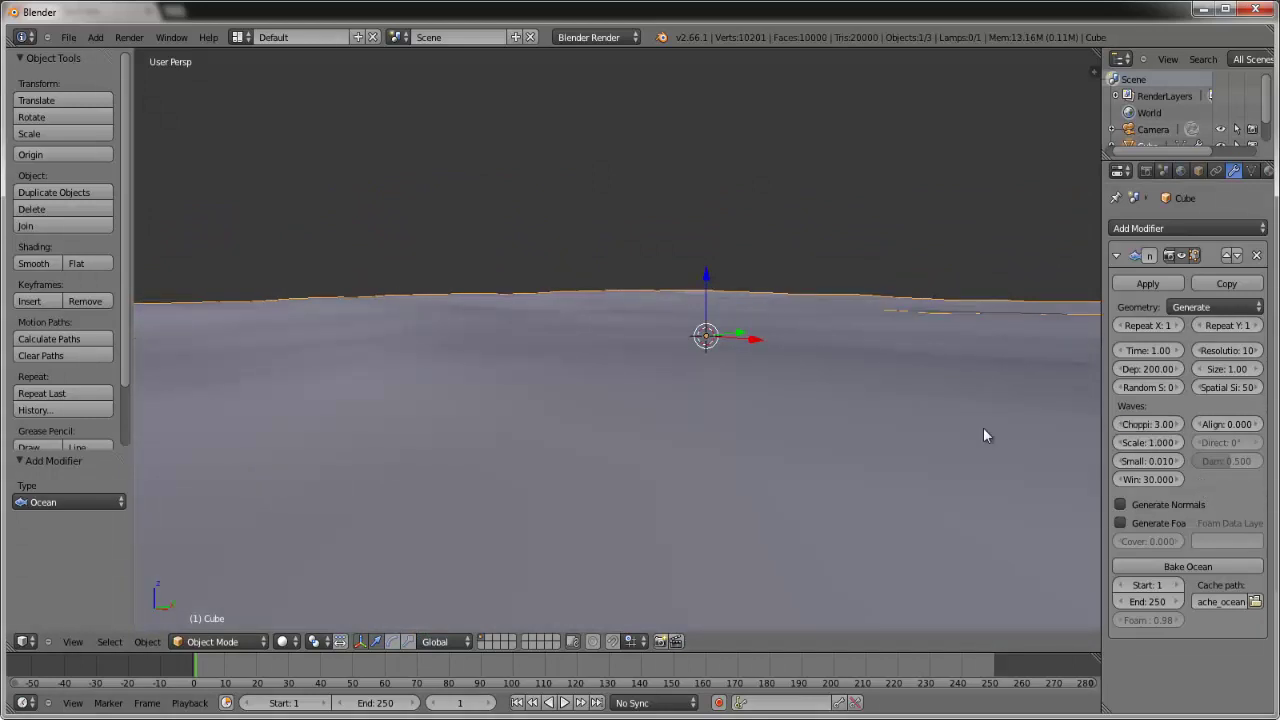
pyautogui.press('Return')
pyautogui.click(1176, 443)
# Set wave align to 5 and lower choppiness to 2 for smoother waves
pyautogui.moveTo(899, 432); pyautogui.dragTo(935, 428, button='middle')
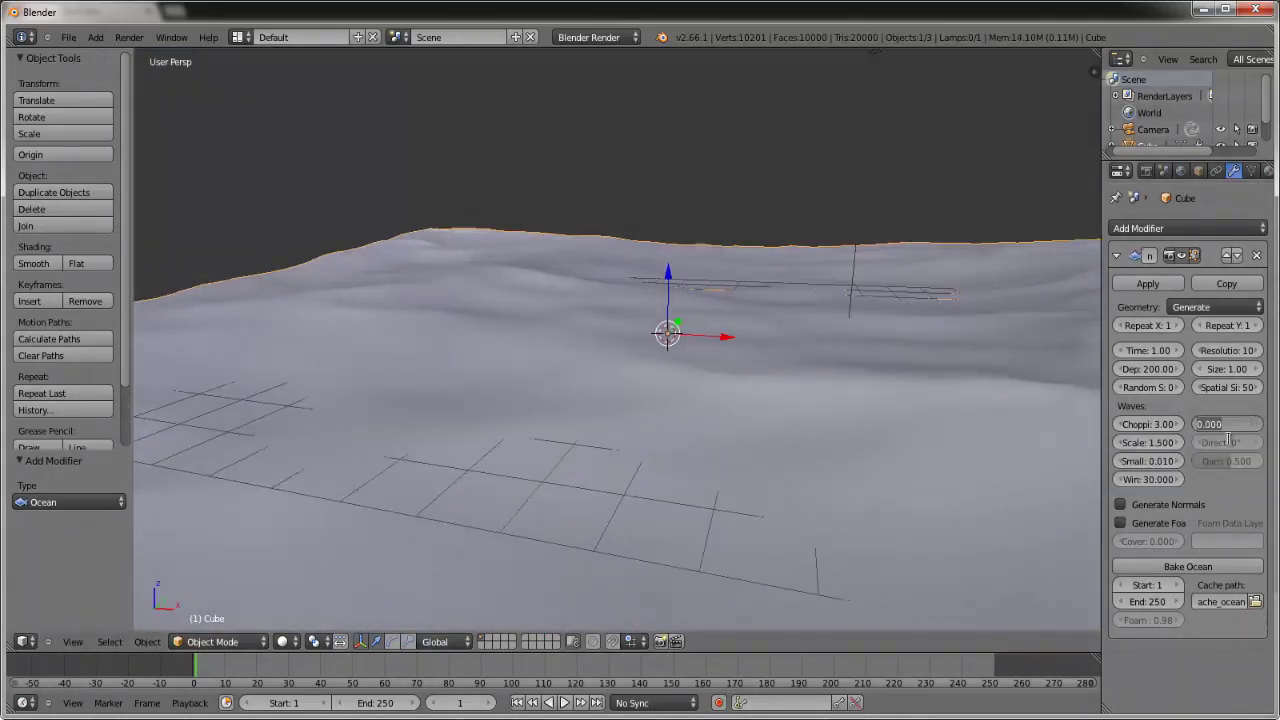
pyautogui.press('Return')
pyautogui.moveTo(852, 400); pyautogui.dragTo(700, 400, button='middle')
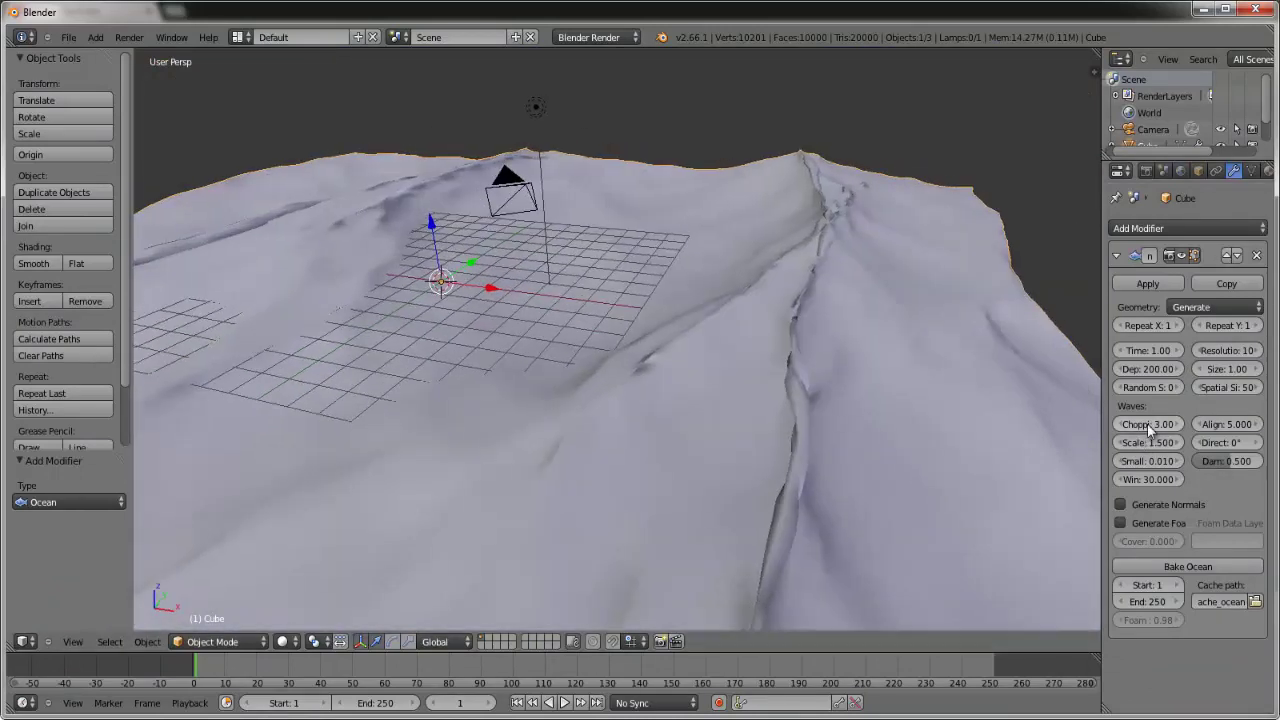
pyautogui.write('2')
pyautogui.press('Return')
pyautogui.moveTo(790, 421); pyautogui.dragTo(833, 375, button='middle')
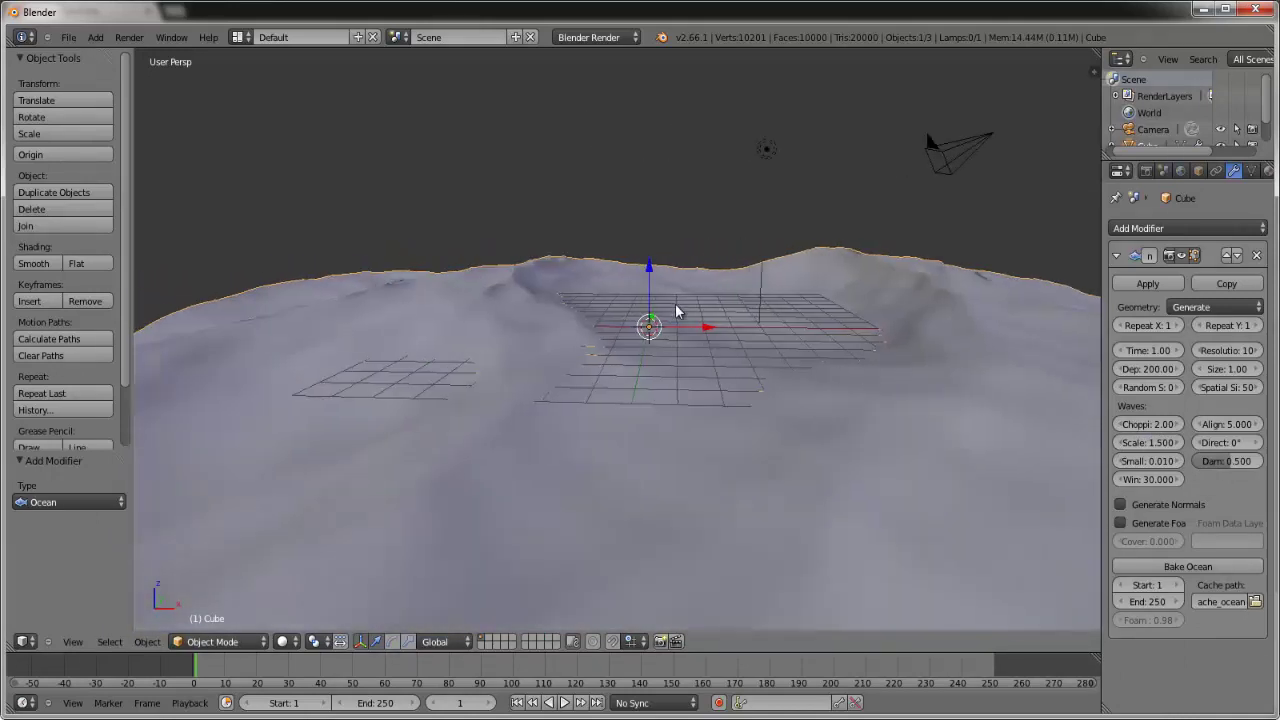
# Add a second cube, Cube.001, at the scene origin through the 'add cu' command search
pyautogui.press('space')
pyautogui.write('add cu')
pyautogui.press('Return')
pyautogui.moveTo(778, 397); pyautogui.dragTo(1093, 348, button='middle')
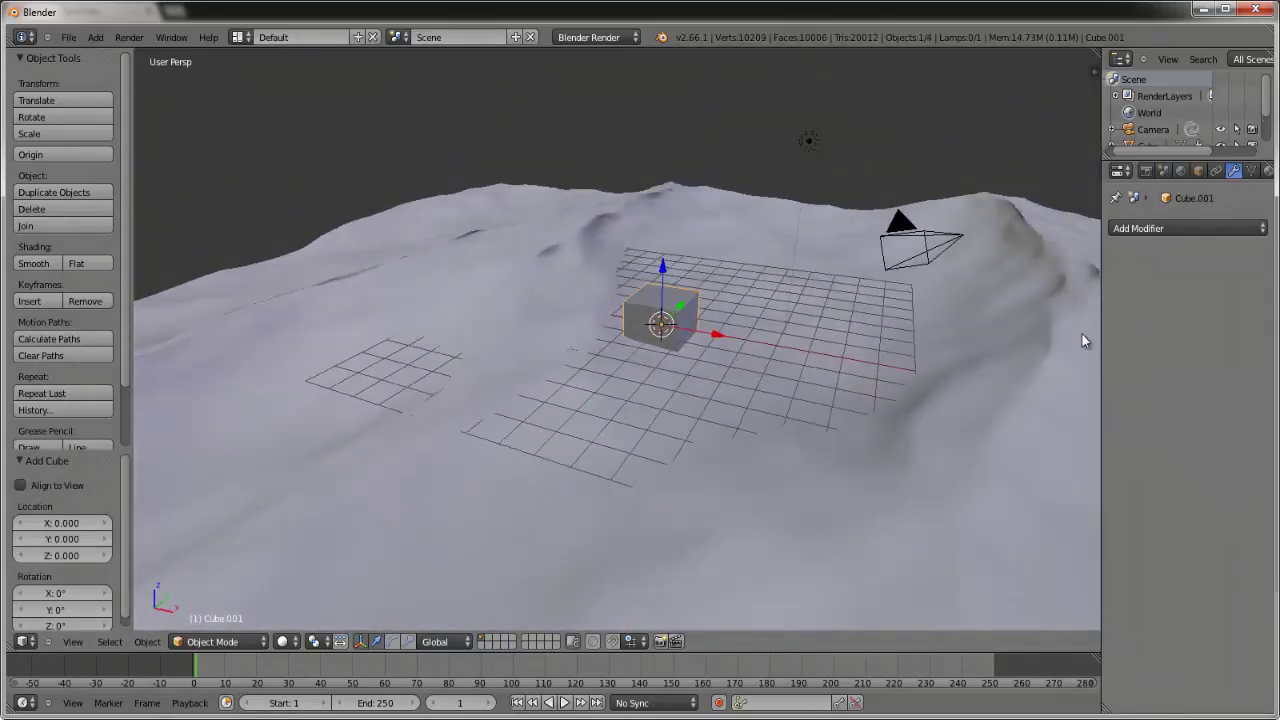
# Reselect the ocean object and show its physics options: Fluid, Cloth, Collision and more
pyautogui.rightClick(1033, 240)
pyautogui.moveTo(983, 358); pyautogui.dragTo(1003, 354, button='middle')
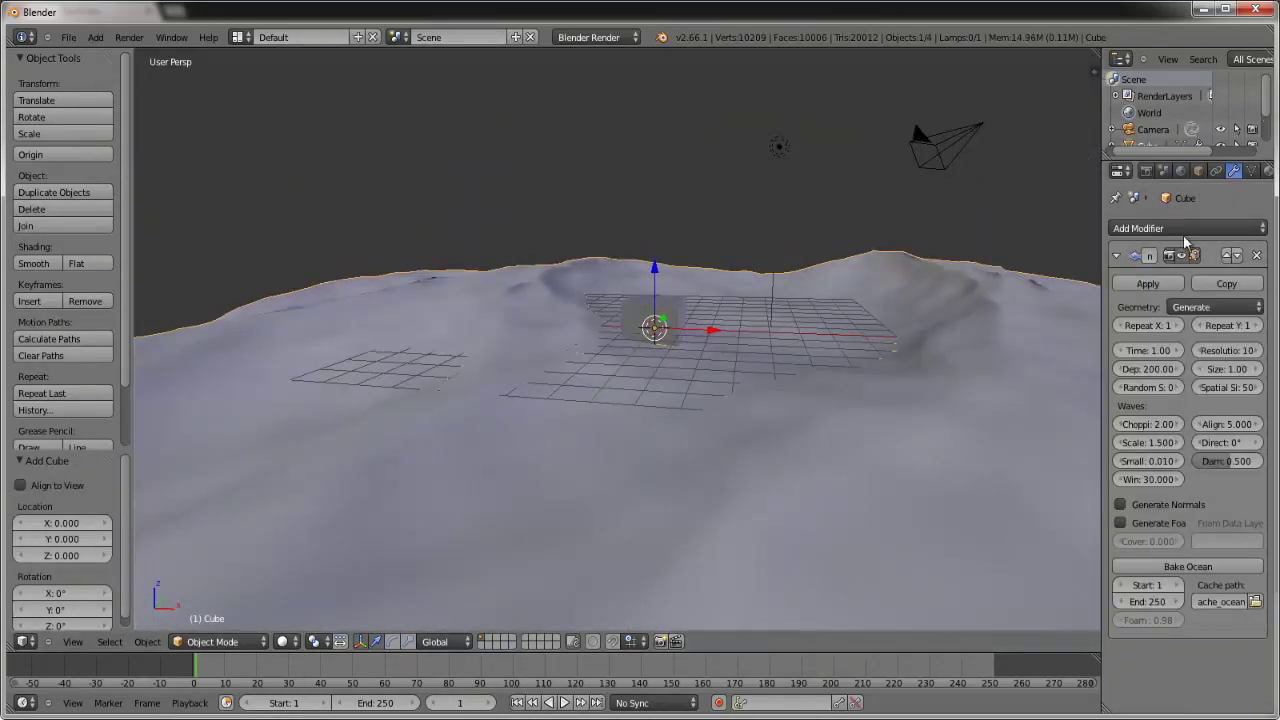
pyautogui.scroll(-3, 1255, 170)
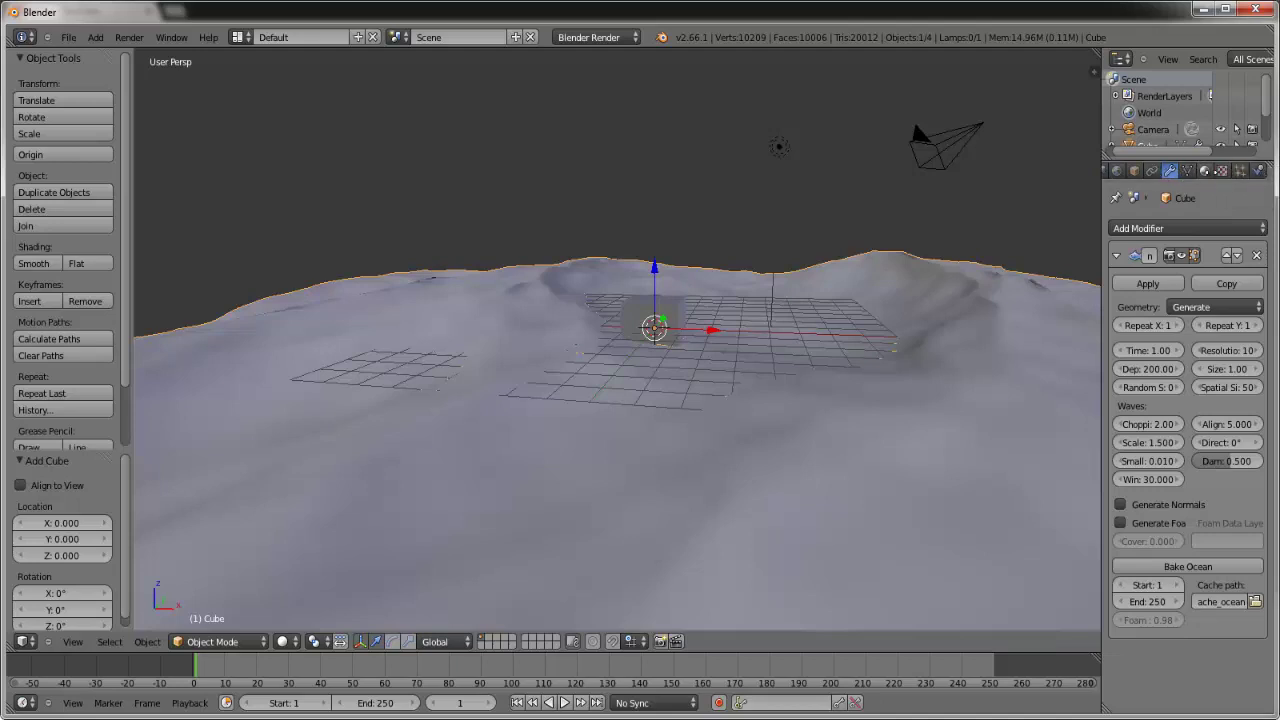
pyautogui.click(1264, 171)
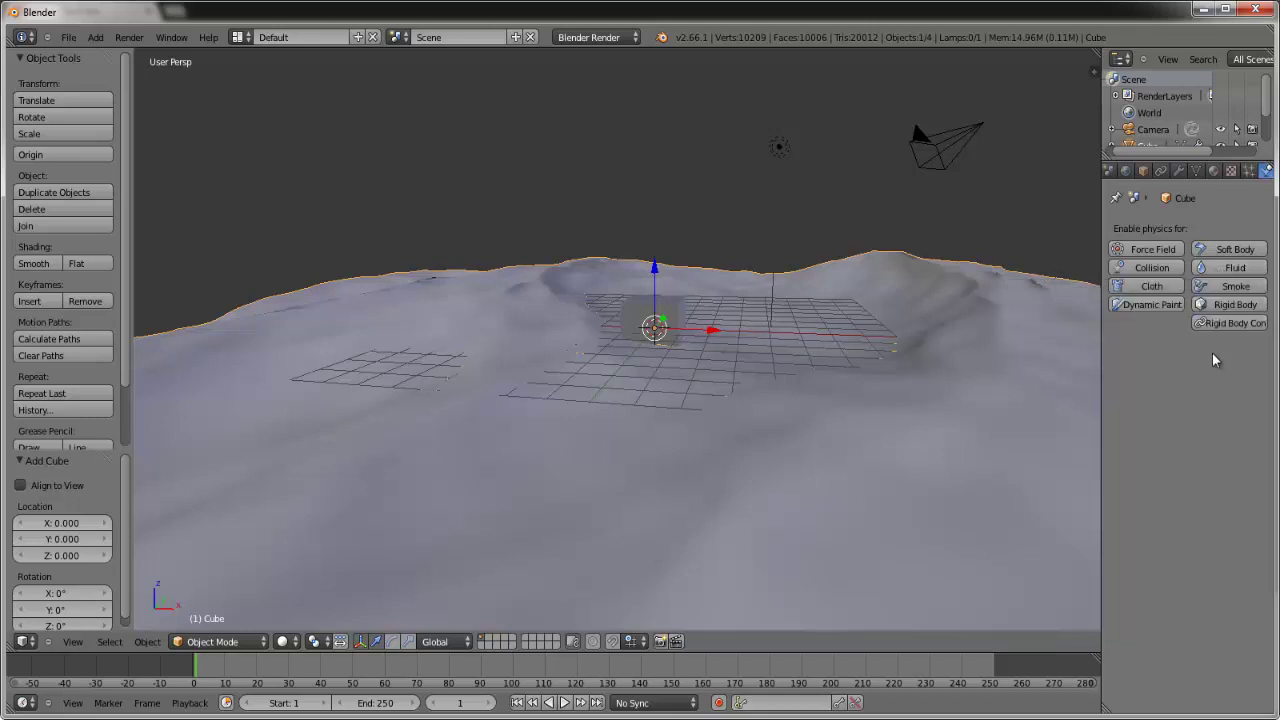
# Make the ocean a Dynamic Paint canvas with a Waves surface type
pyautogui.click(1135, 306)
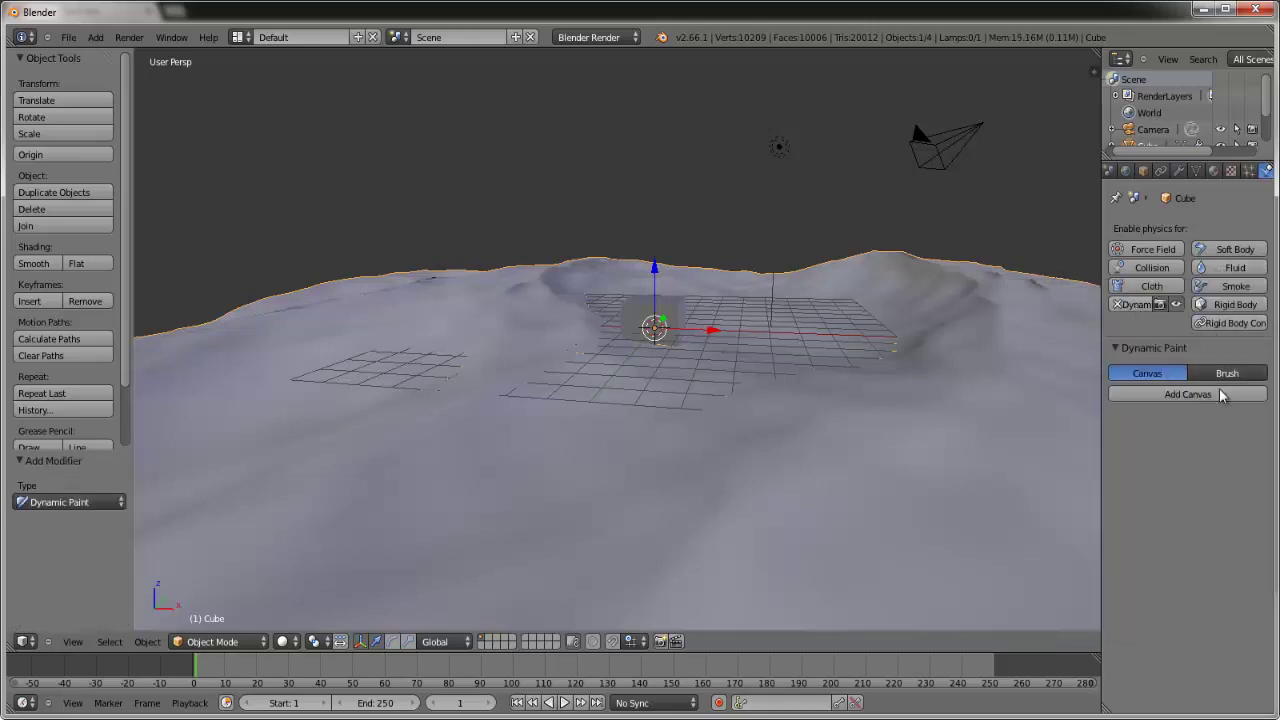
pyautogui.click(208, 37)
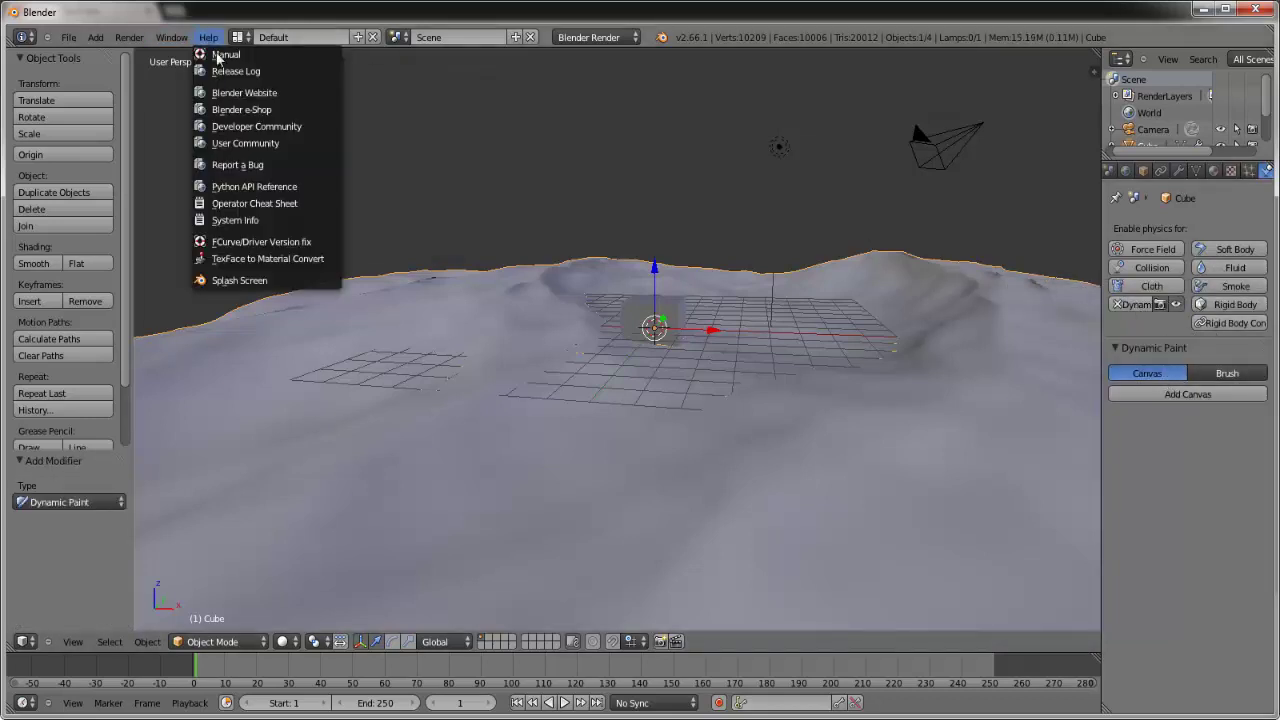
pyautogui.click(292, 283)
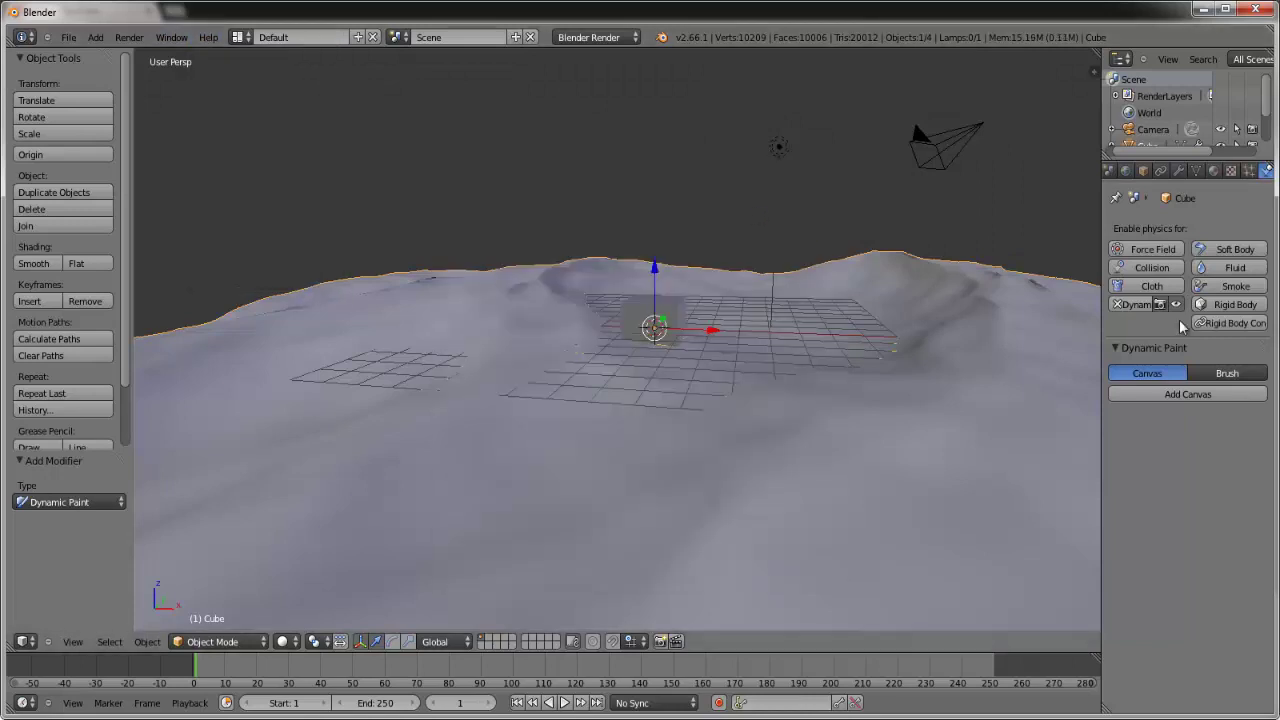
pyautogui.click(1174, 396)
pyautogui.click(1226, 612)
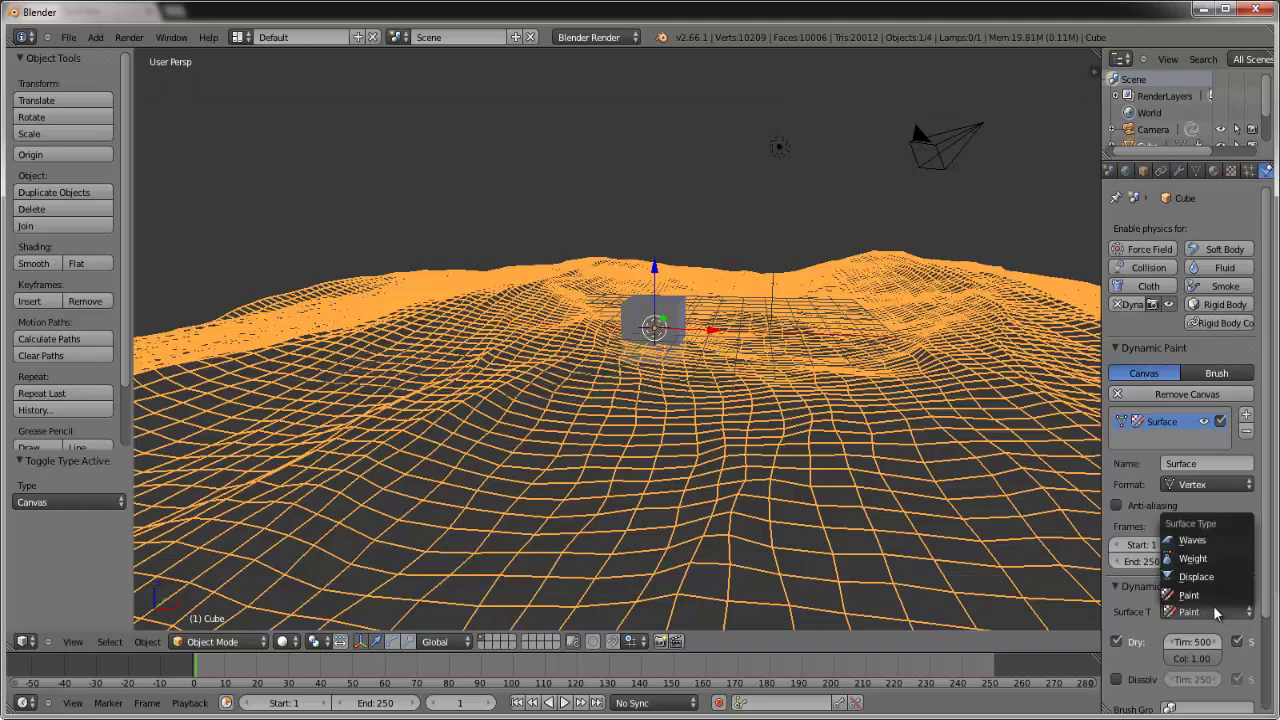
pyautogui.click(1192, 541)
# Preview the animation, select the small cube Cube.001, and stop playback
pyautogui.moveTo(832, 328); pyautogui.dragTo(640, 420, button='middle')
pyautogui.click(564, 702)
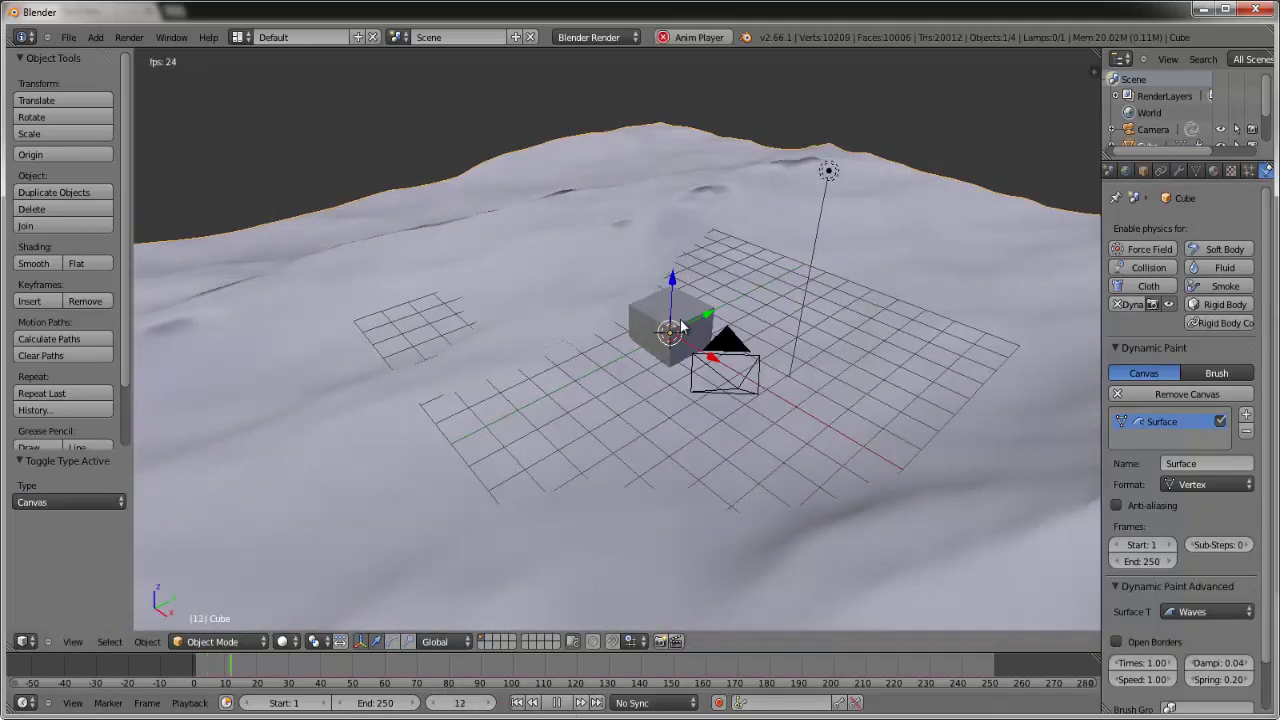
pyautogui.hotkey('shift', 'd')
pyautogui.click(665, 365)
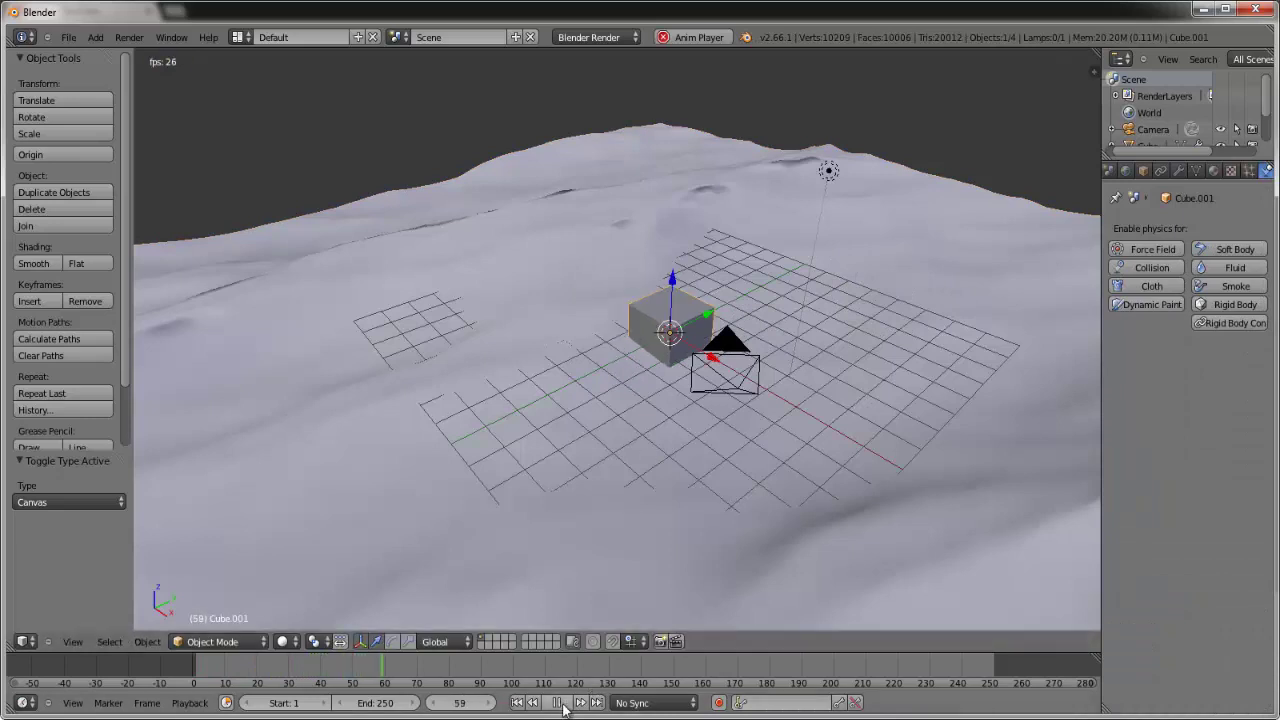
pyautogui.hotkey('alt', 'a')
pyautogui.moveTo(693, 420); pyautogui.dragTo(683, 327, button='middle')
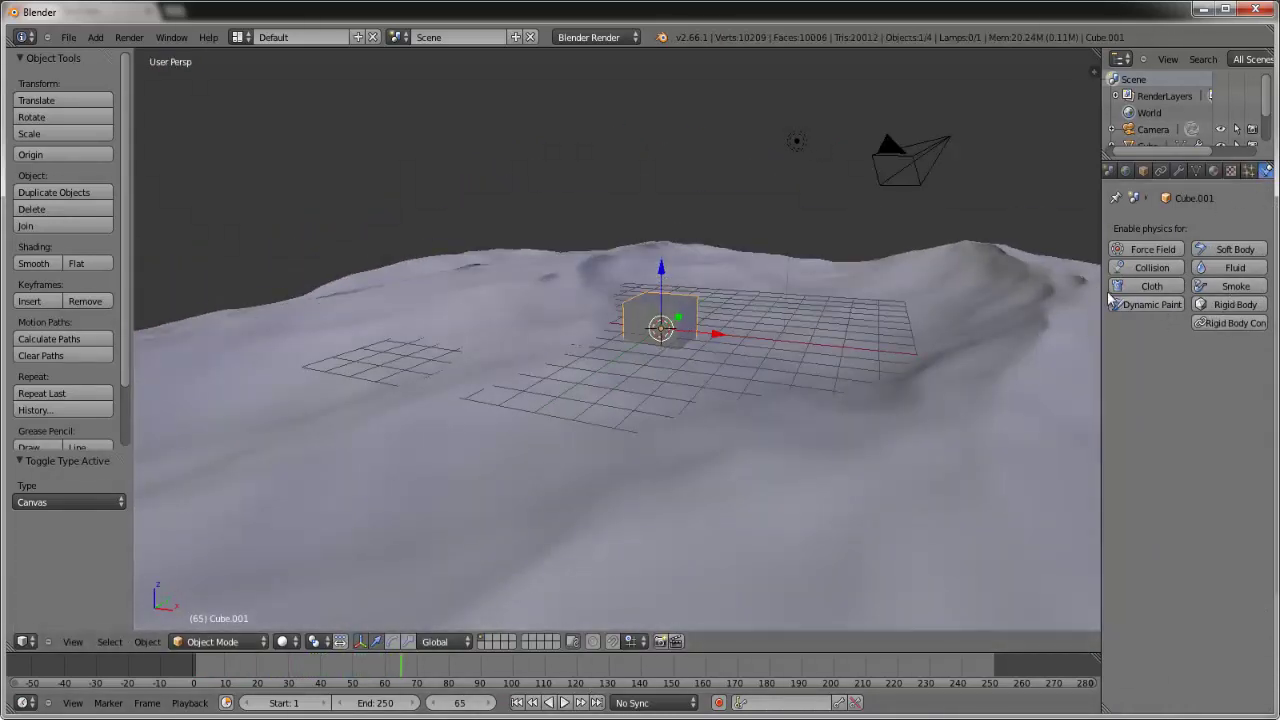
# Make Cube.001 a Dynamic Paint brush using Mesh Volume as the paint source
pyautogui.click(1143, 302)
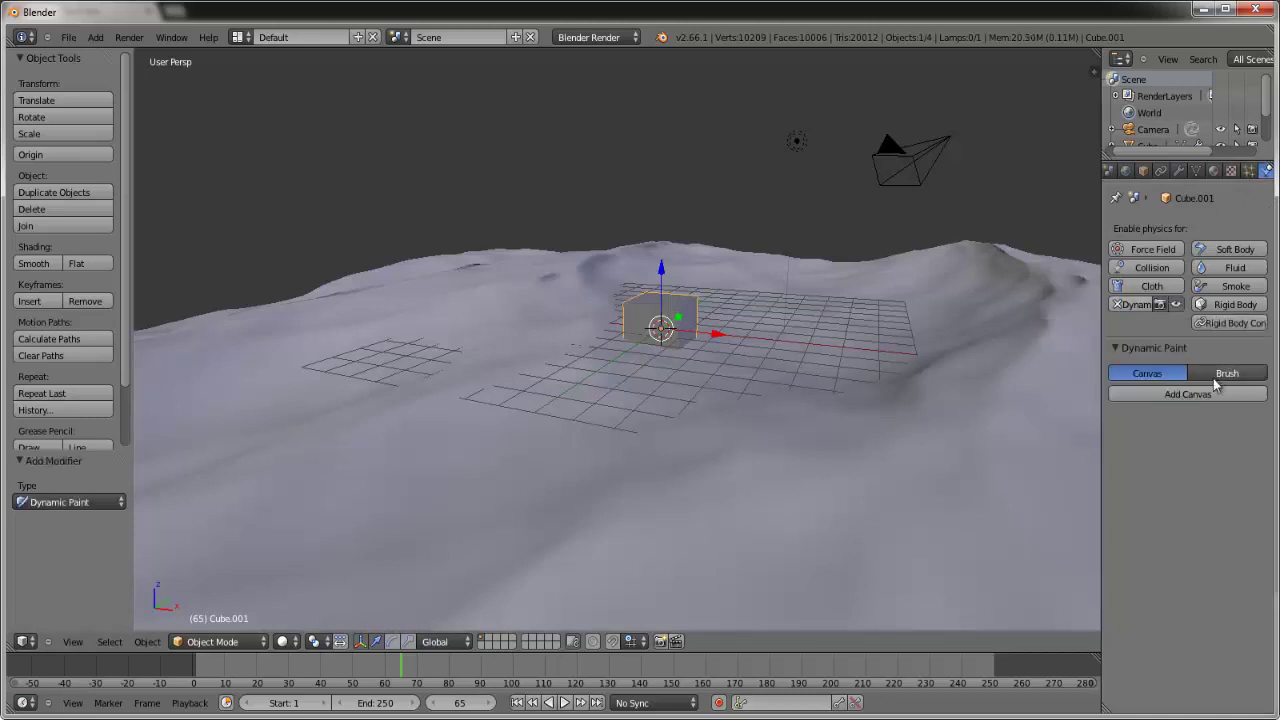
pyautogui.click(1214, 375)
pyautogui.click(1197, 395)
pyautogui.click(1183, 500)
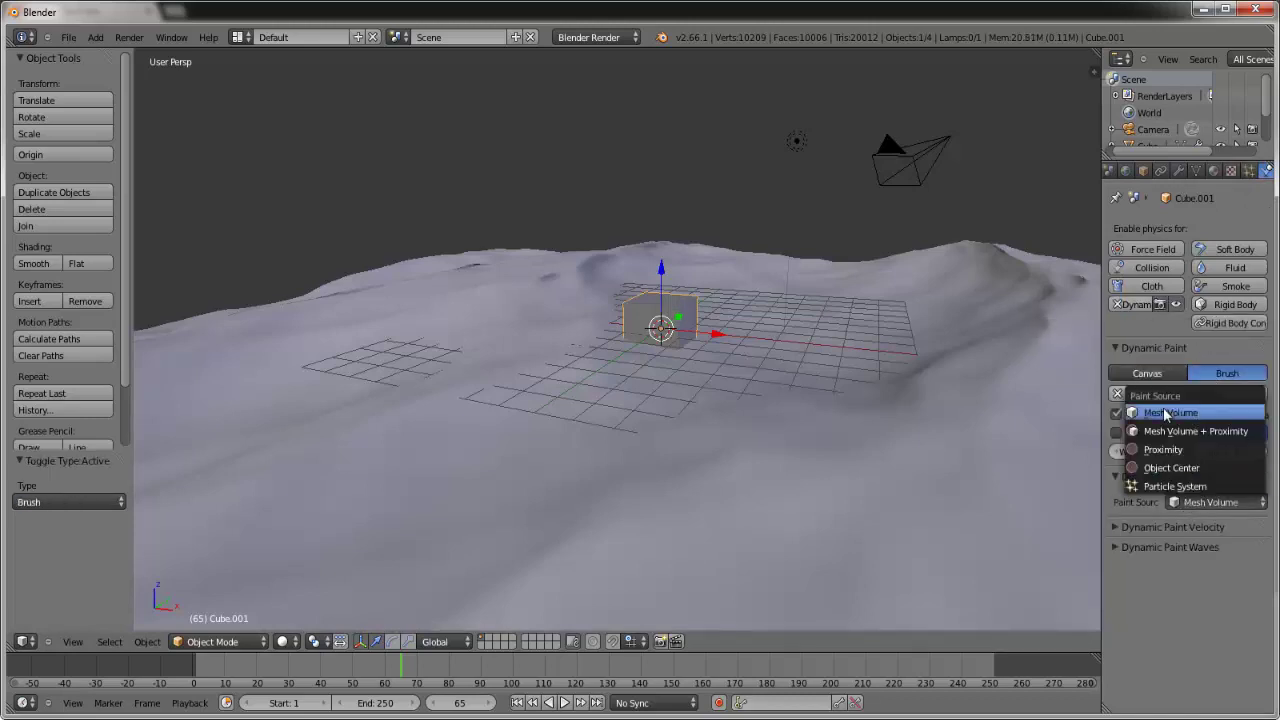
pyautogui.click(1183, 413)
# Move the brush cube onto the surface during playback, then show the ocean's Waves canvas settings
pyautogui.click(517, 703)
pyautogui.click(565, 703)
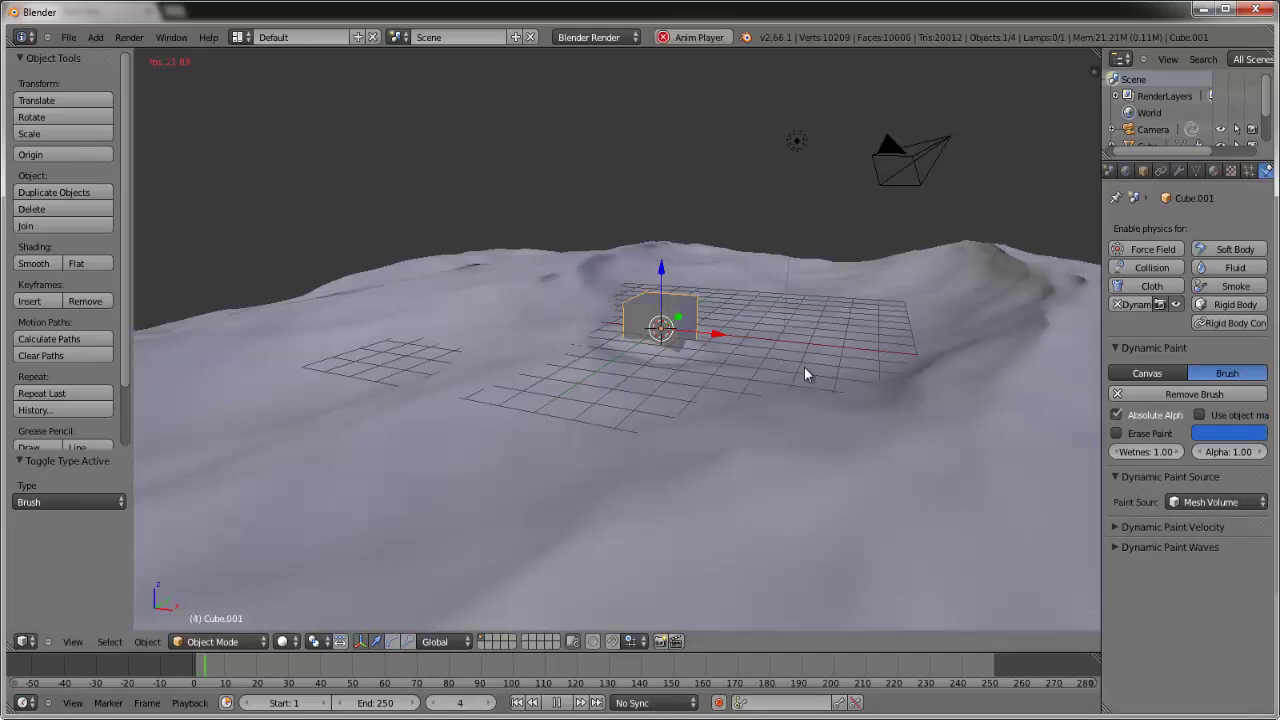
pyautogui.moveTo(806, 371); pyautogui.dragTo(651, 380, button='middle')
pyautogui.press('g')
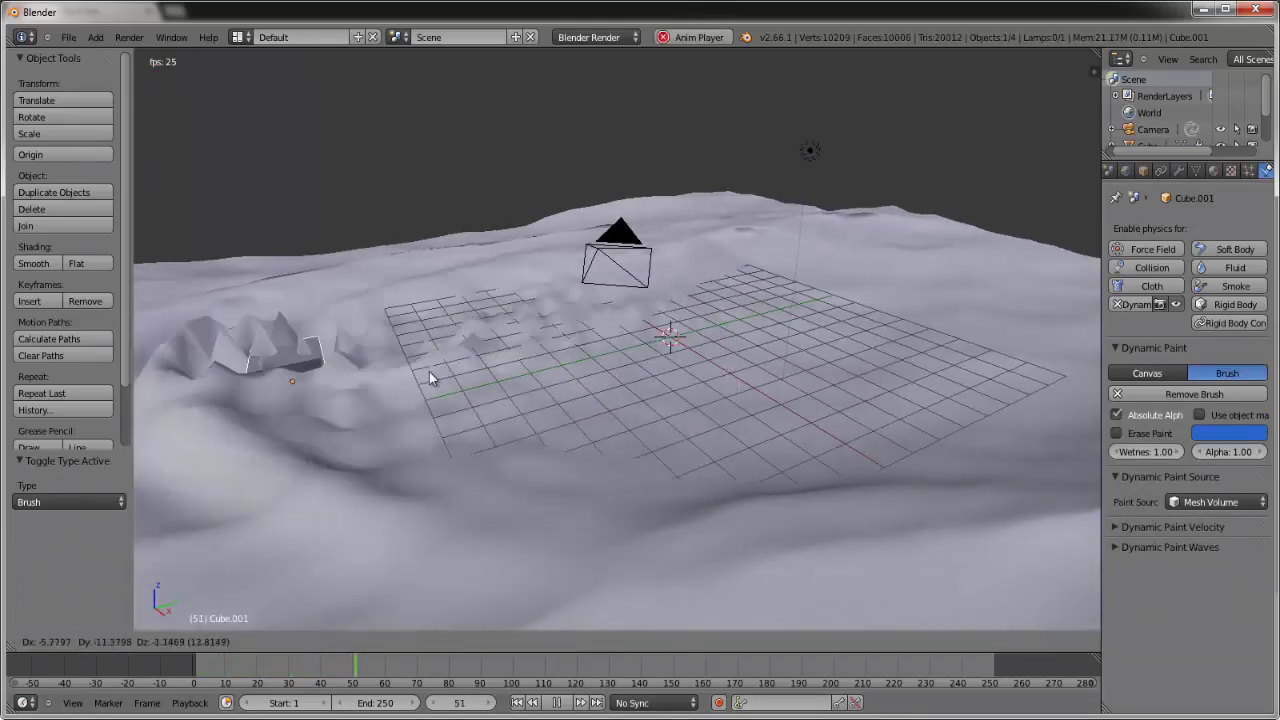
pyautogui.click(651, 368)
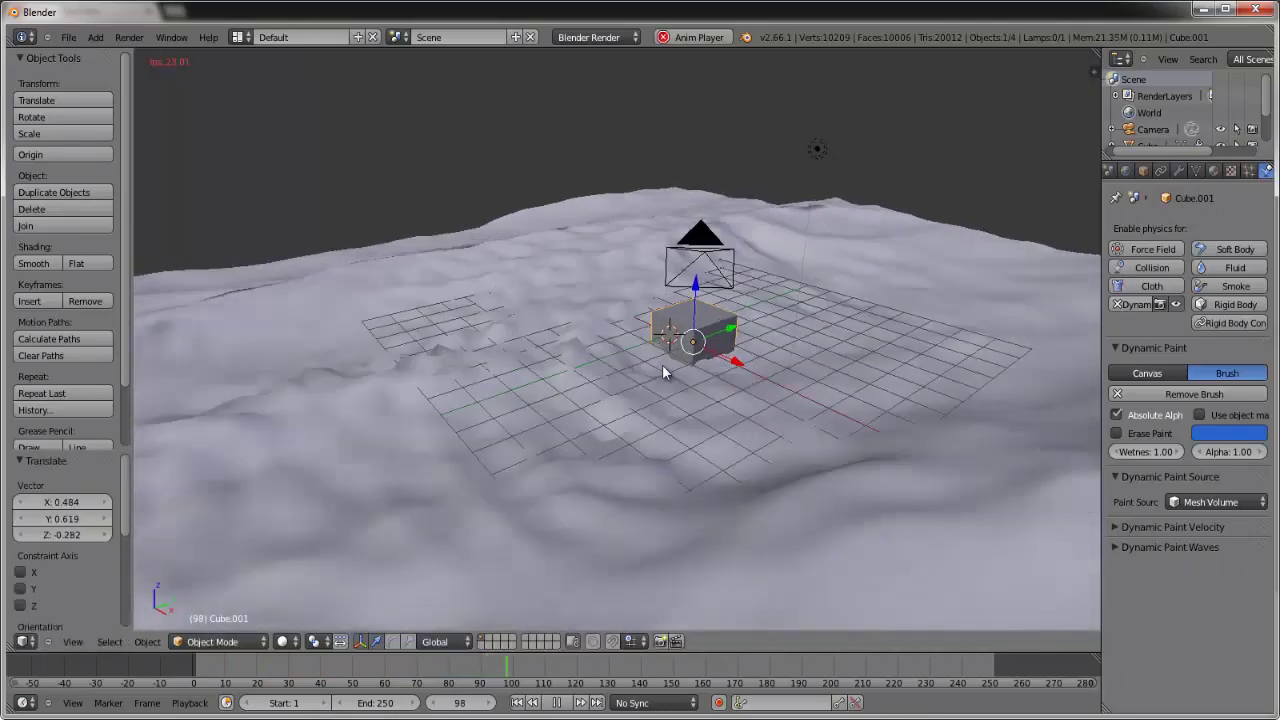
pyautogui.moveTo(651, 368); pyautogui.dragTo(684, 360, button='middle')
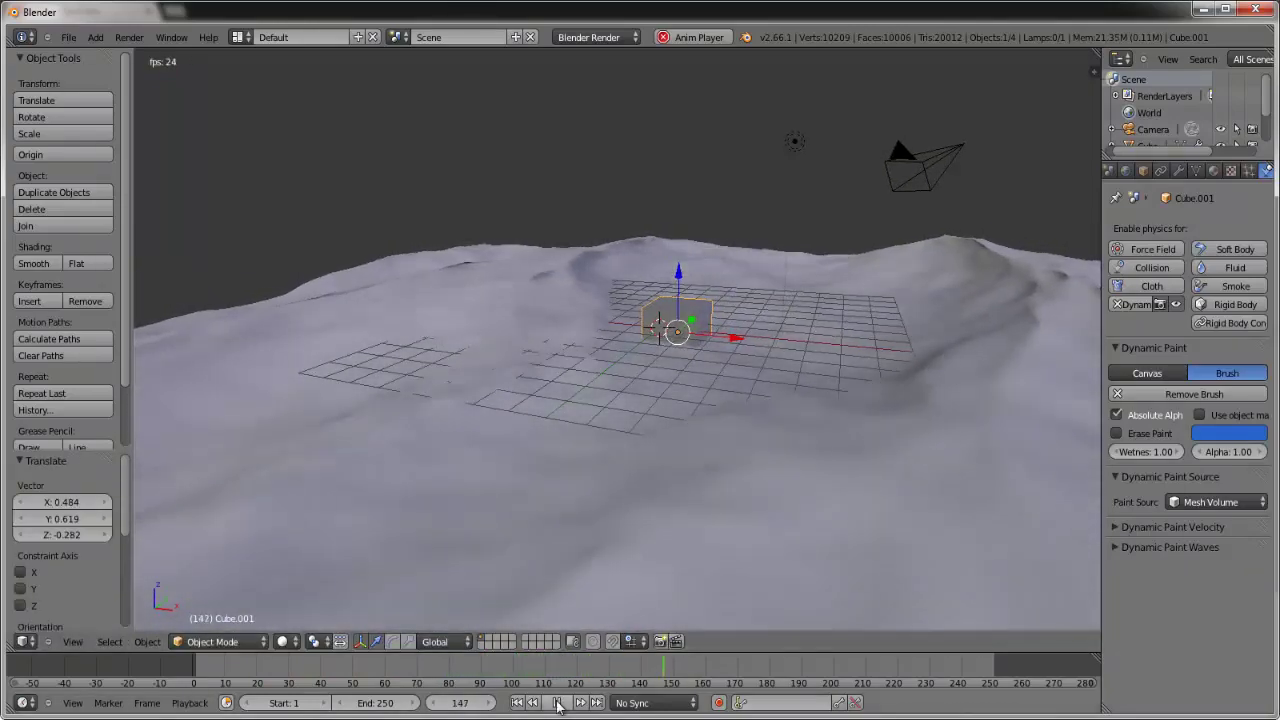
pyautogui.hotkey('alt', 'a')
pyautogui.rightClick(771, 434)
pyautogui.scroll(-2, 1163, 594)
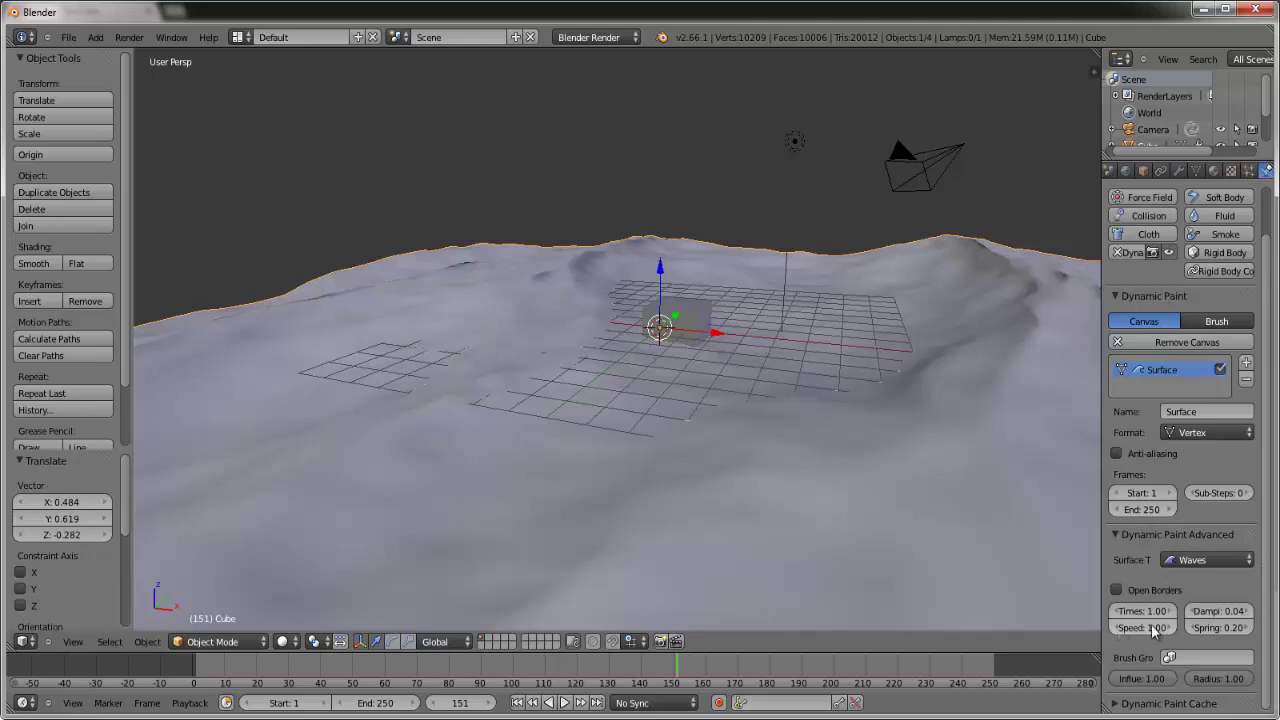
# Lower the canvas wave speed to 0.51 and test it with a playback from frame 1
pyautogui.moveTo(1130, 632); pyautogui.dragTo(1095, 635)
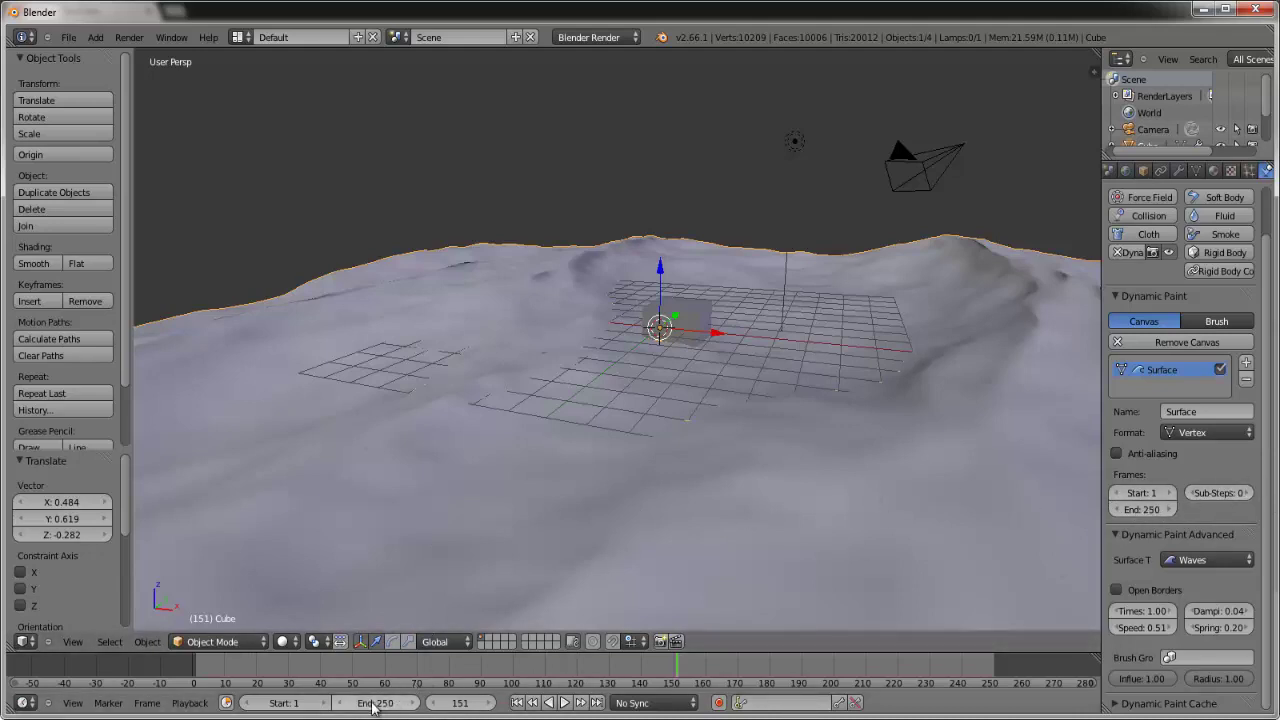
pyautogui.rightClick(686, 322)
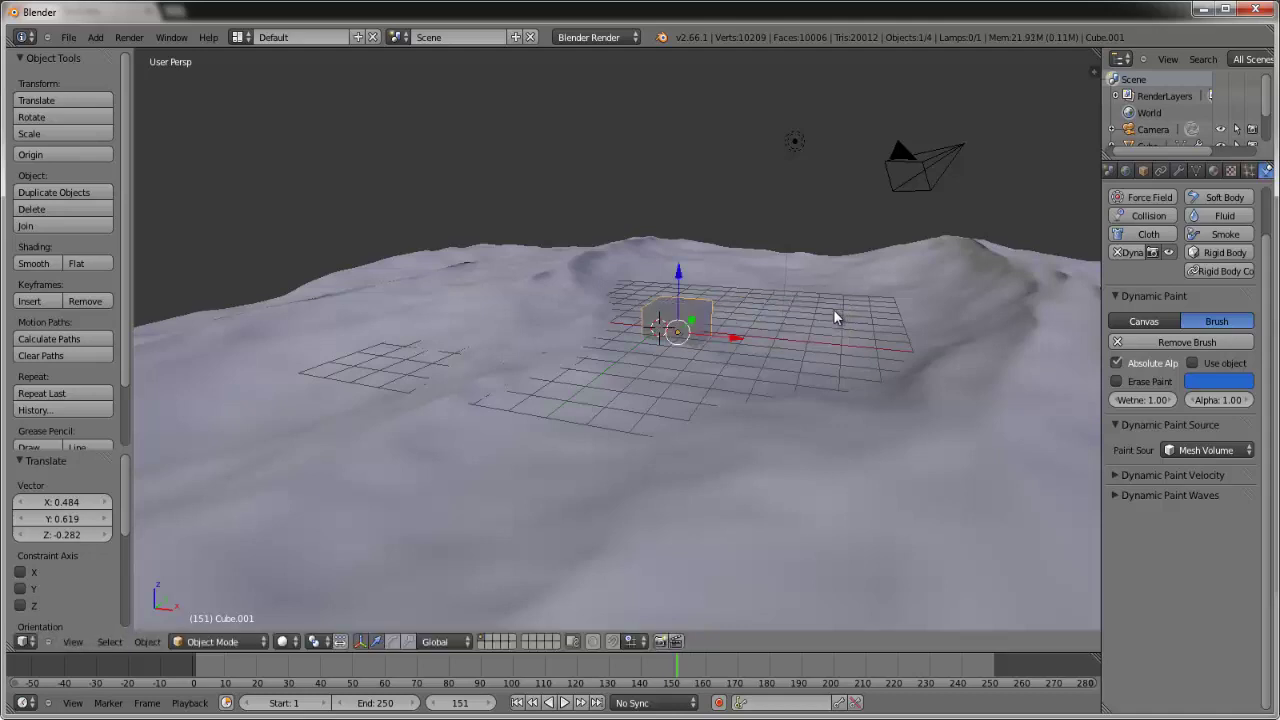
pyautogui.click(565, 703)
pyautogui.rightClick(794, 327)
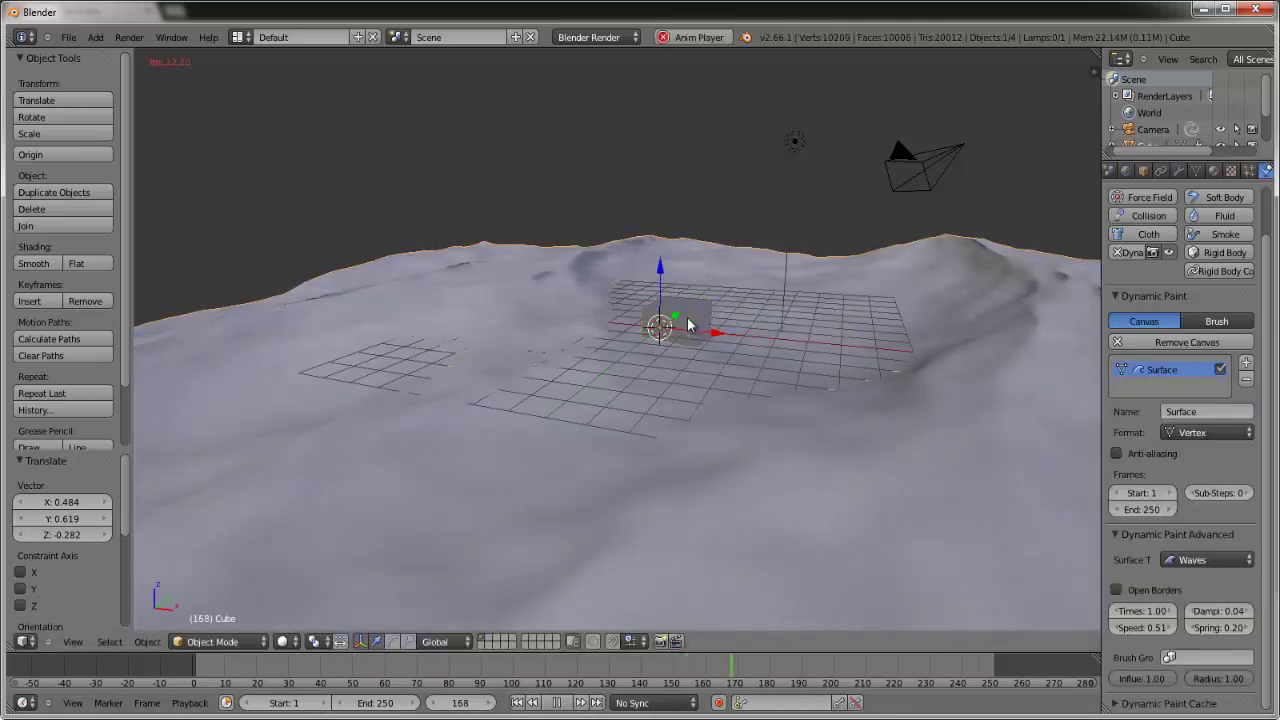
pyautogui.click(556, 703)
pyautogui.click(516, 703)
# Test-move the brush cube during playback, clear it back to the origin, and show the ocean's material
pyautogui.rightClick(687, 310)
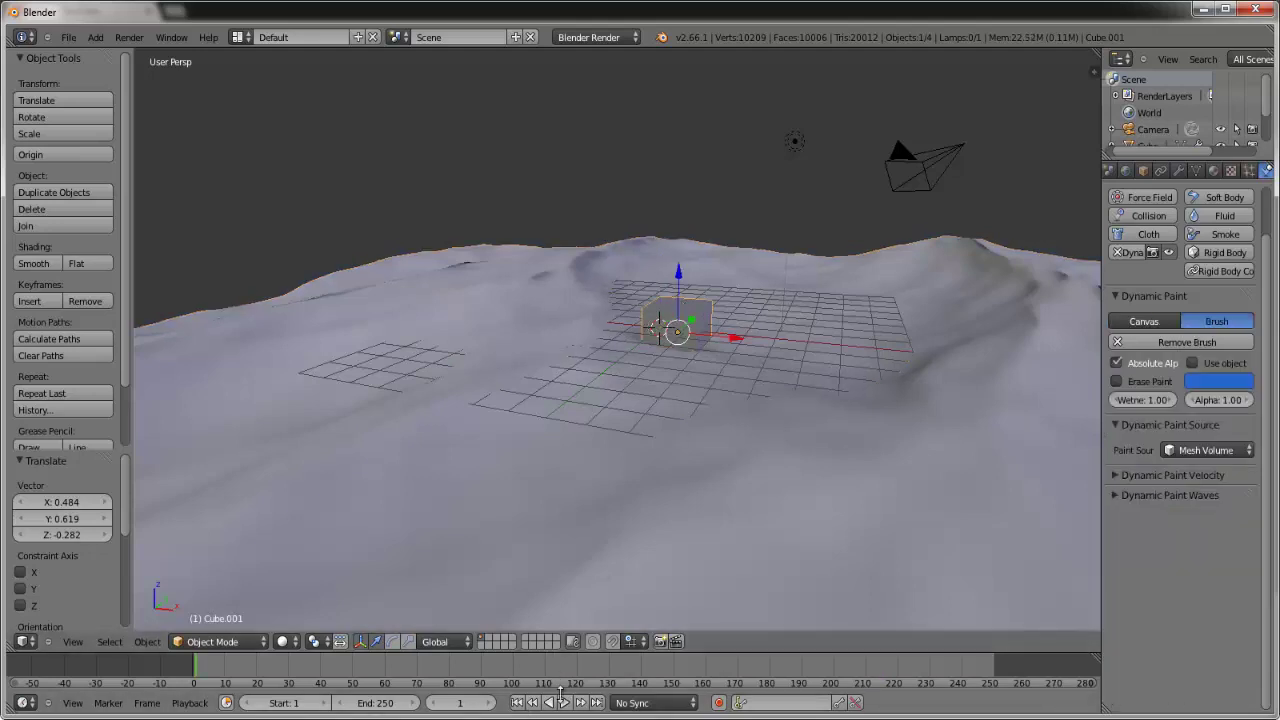
pyautogui.click(565, 703)
pyautogui.press('g')
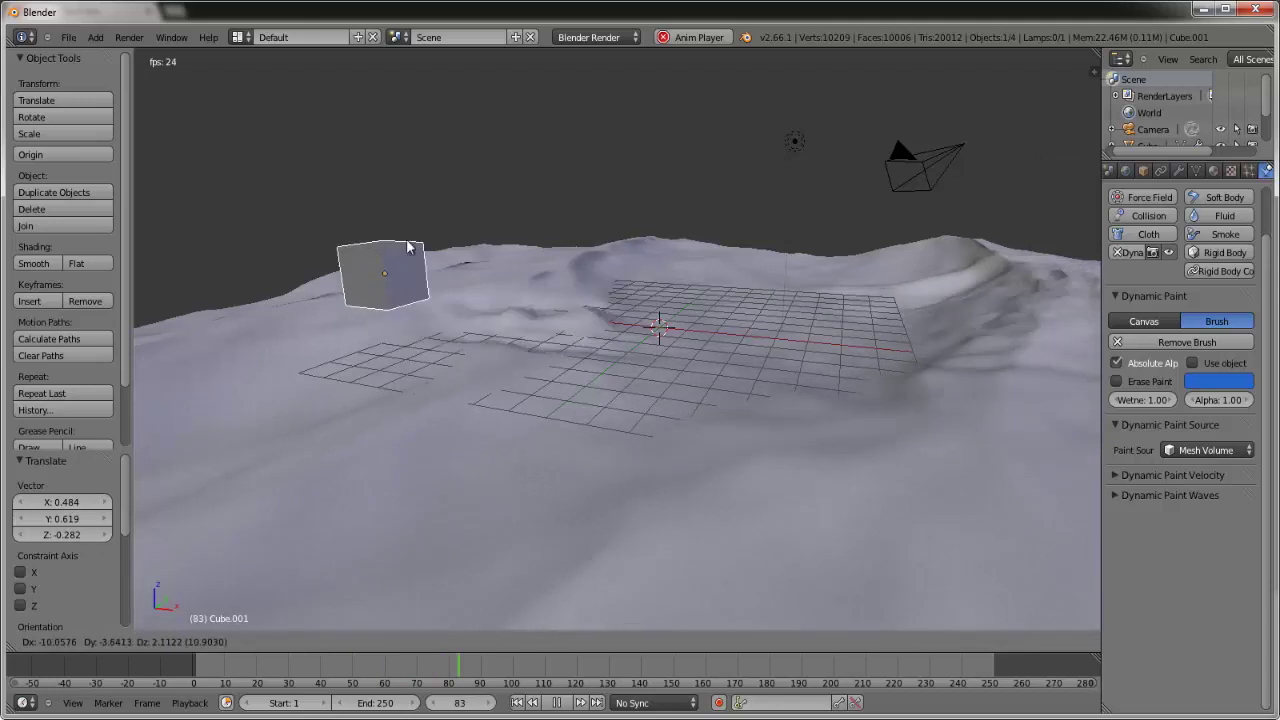
pyautogui.click(622, 263)
pyautogui.hotkey('alt', 'a')
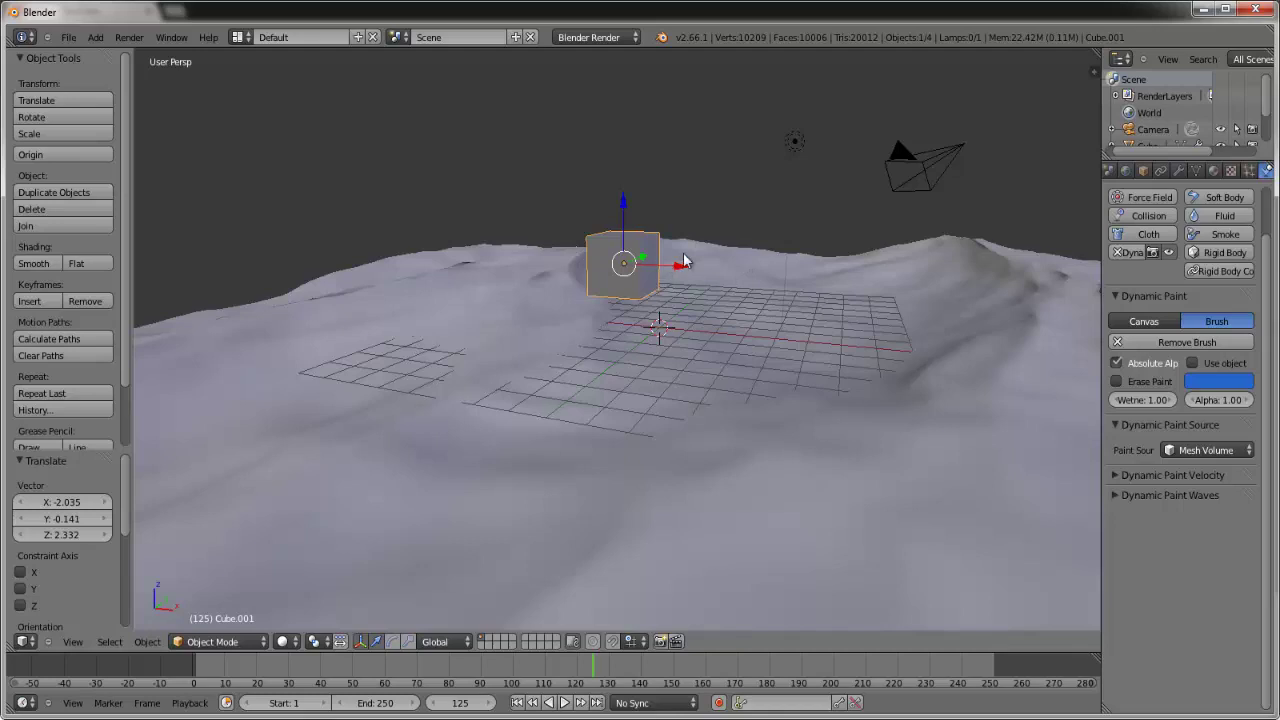
pyautogui.hotkey('alt', 'g')
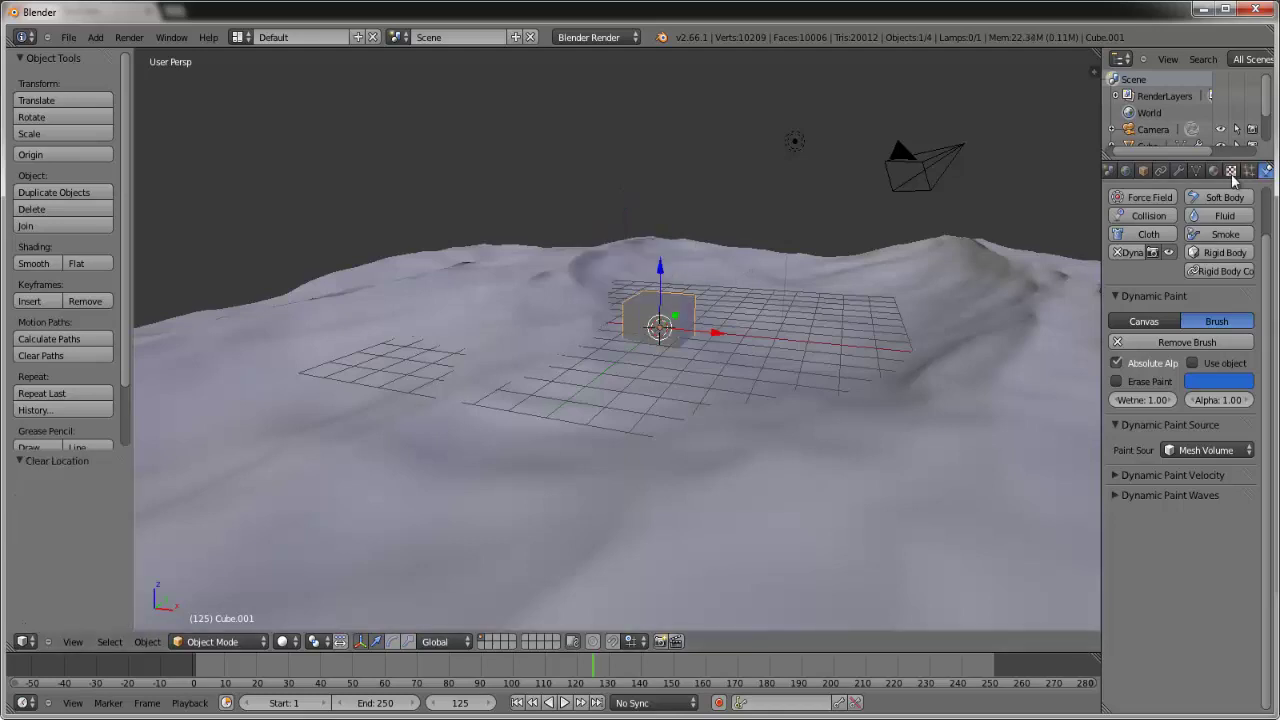
pyautogui.rightClick(614, 337)
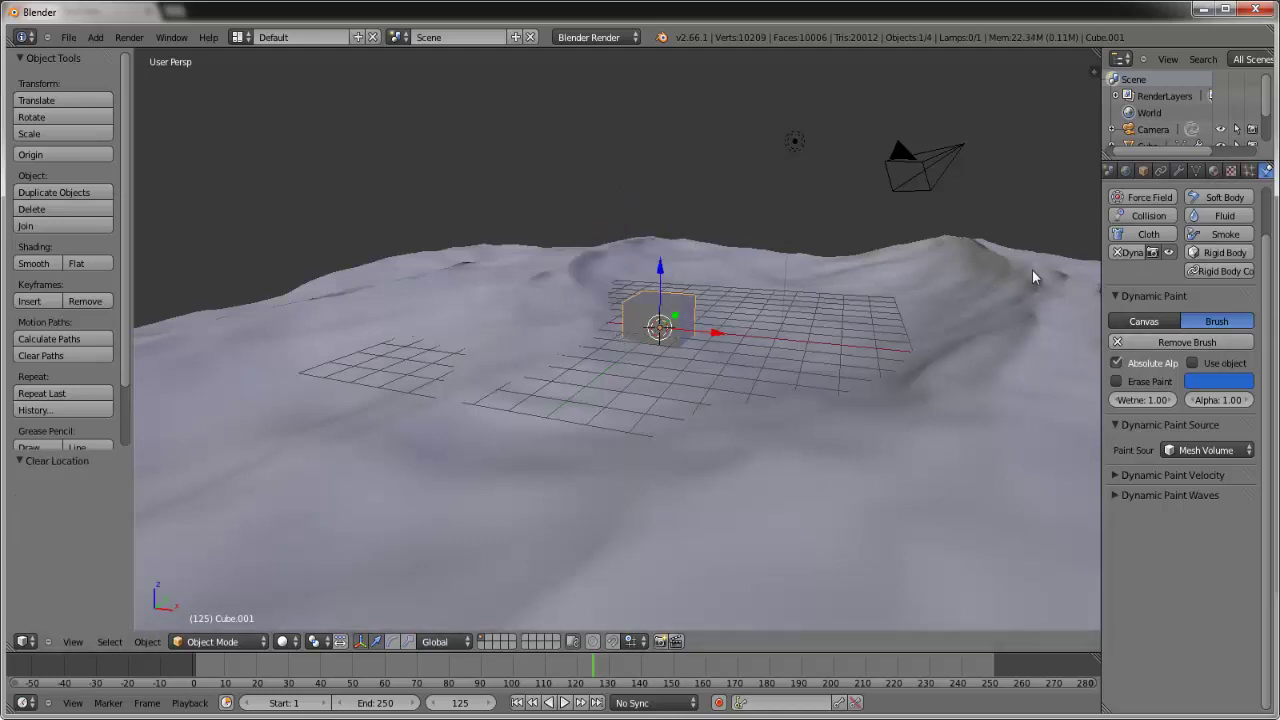
pyautogui.click(1213, 170)
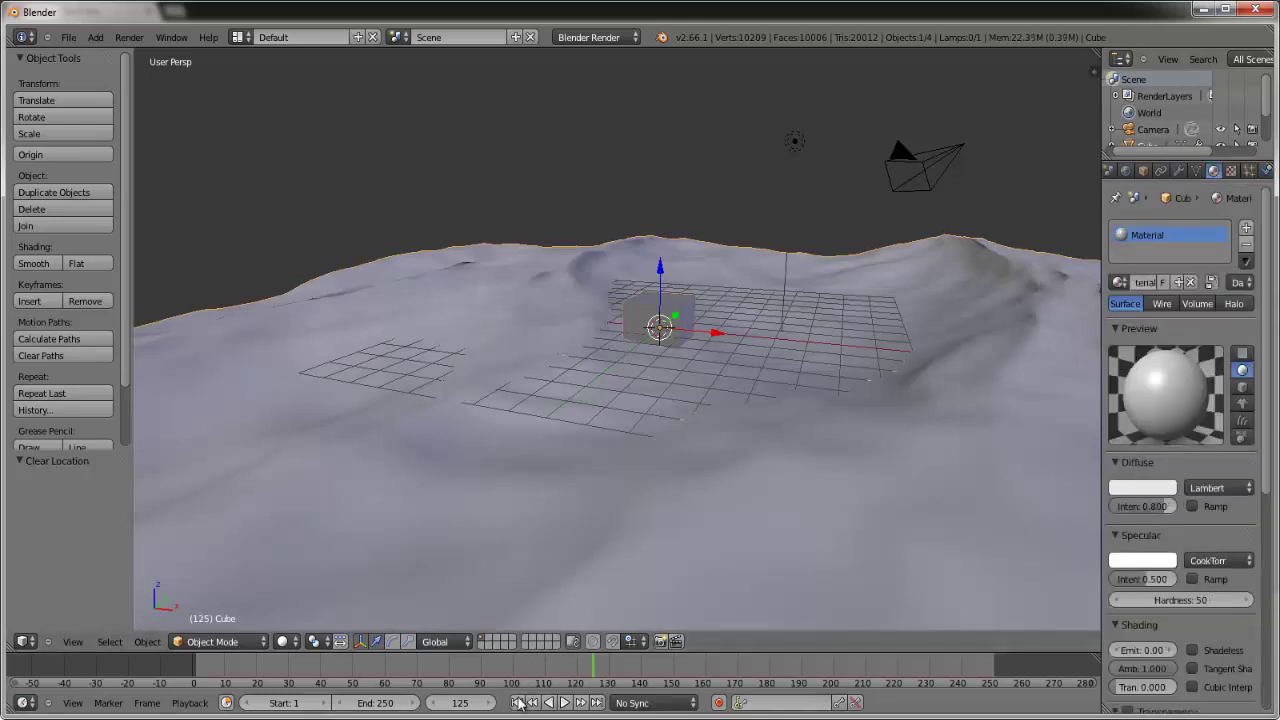
# Show the ocean's object transform (location 0, scale 1) and rewind to frame 1
pyautogui.click(1144, 171)
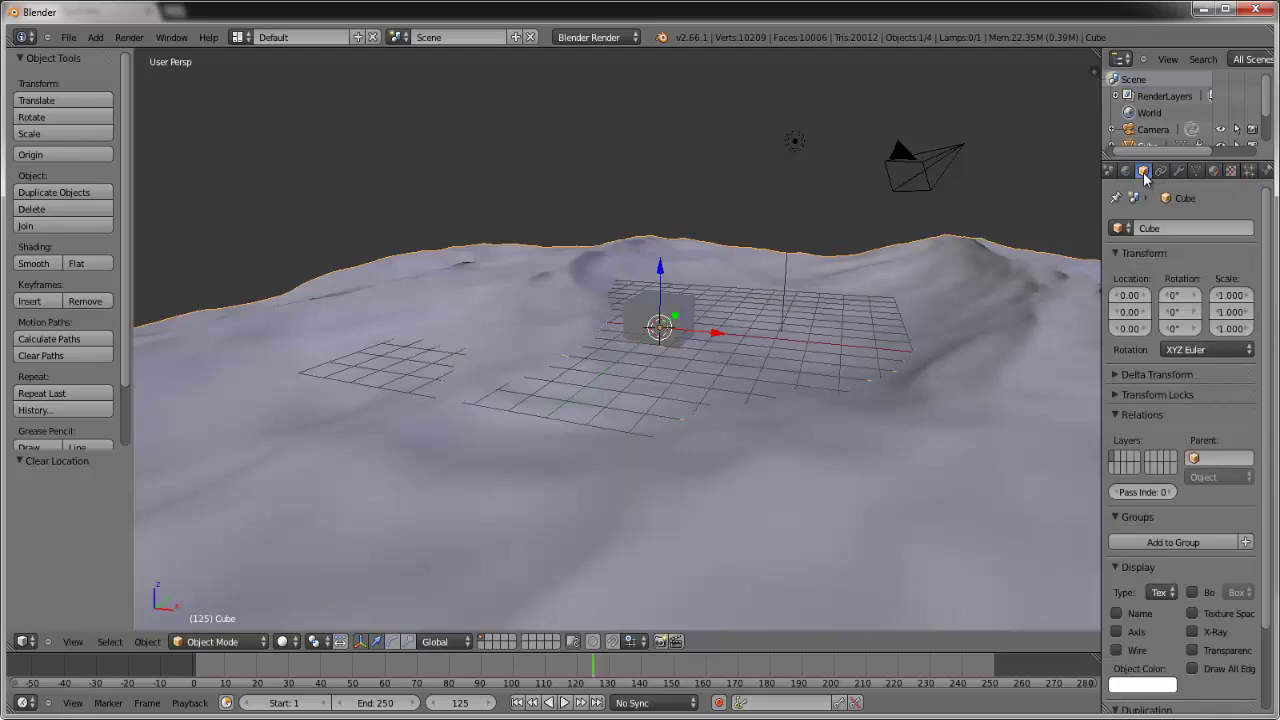
pyautogui.moveTo(743, 418); pyautogui.dragTo(722, 374, button='middle')
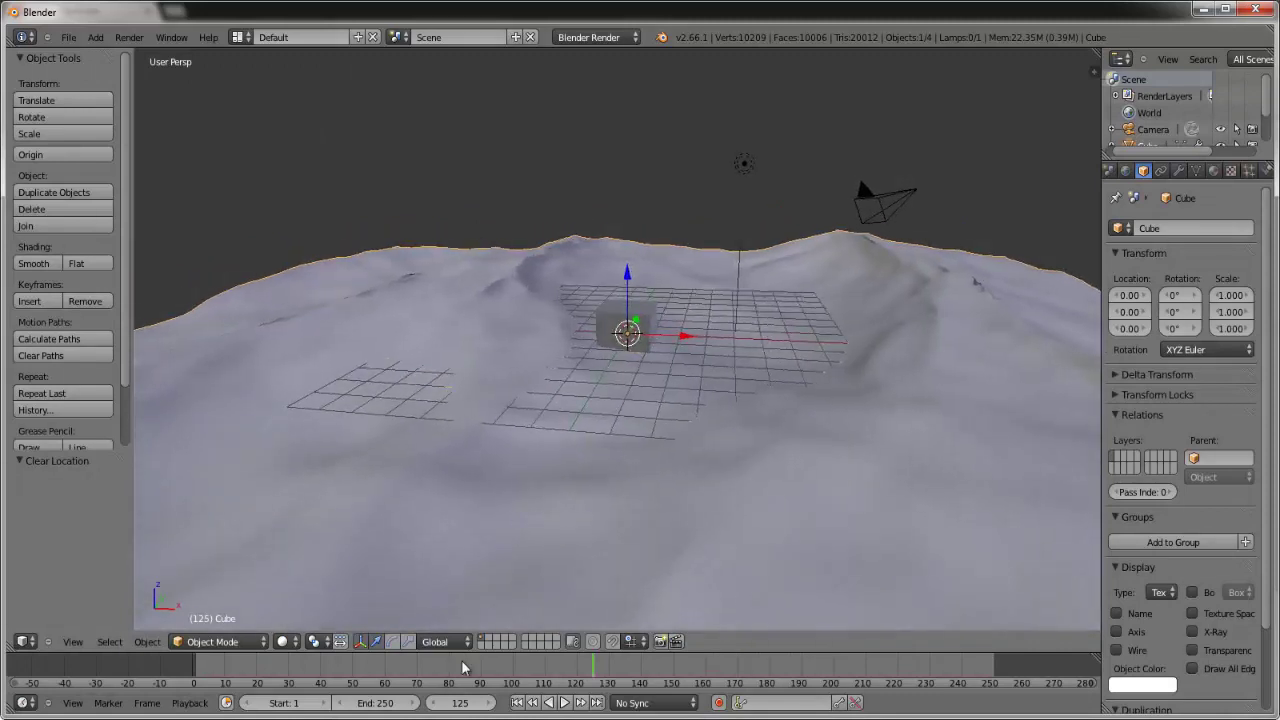
pyautogui.click(518, 703)
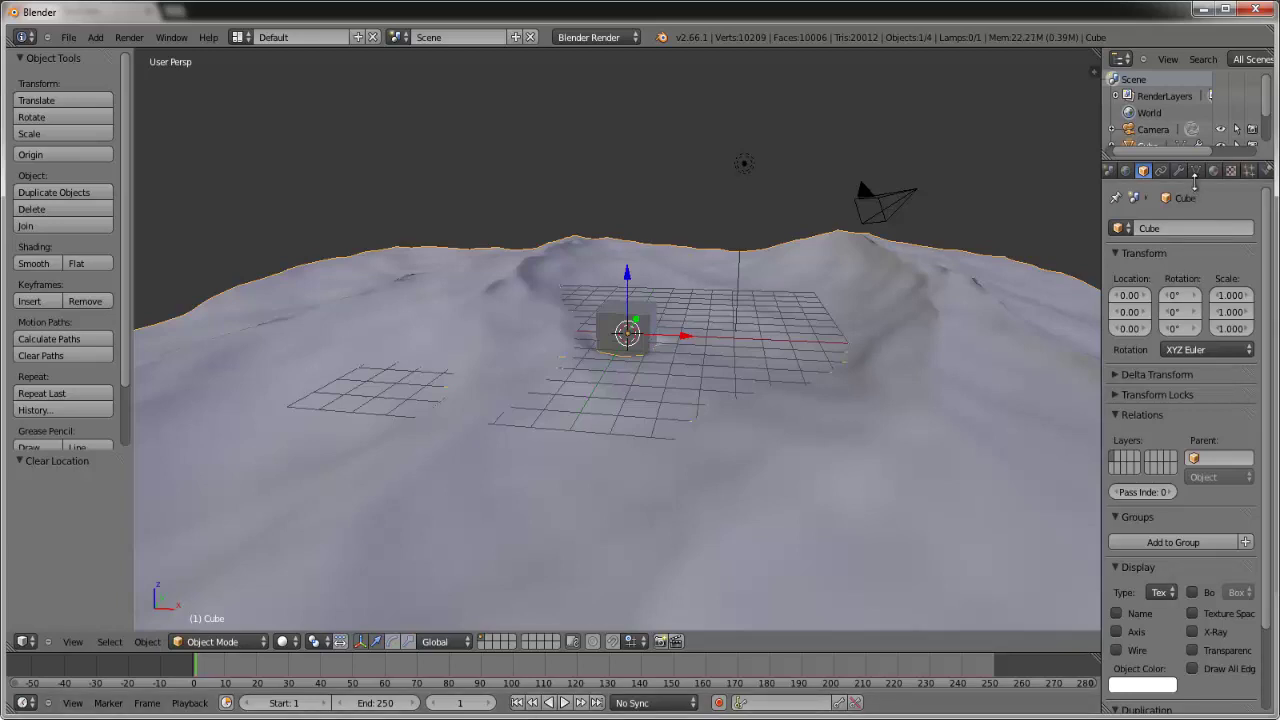
pyautogui.scroll(2, 1240, 172)
pyautogui.scroll(-2, 1207, 178)
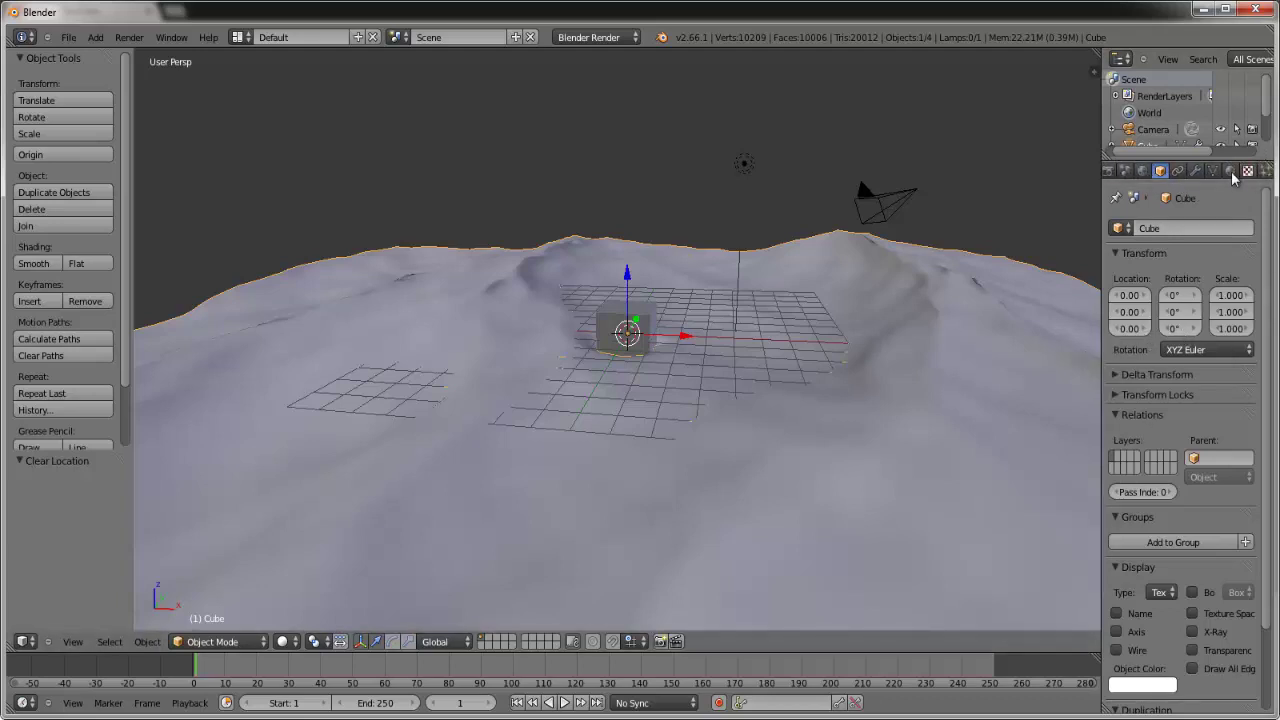
# Keyframe the Ocean modifier's Time at 1.00 on frame 1
pyautogui.click(1195, 171)
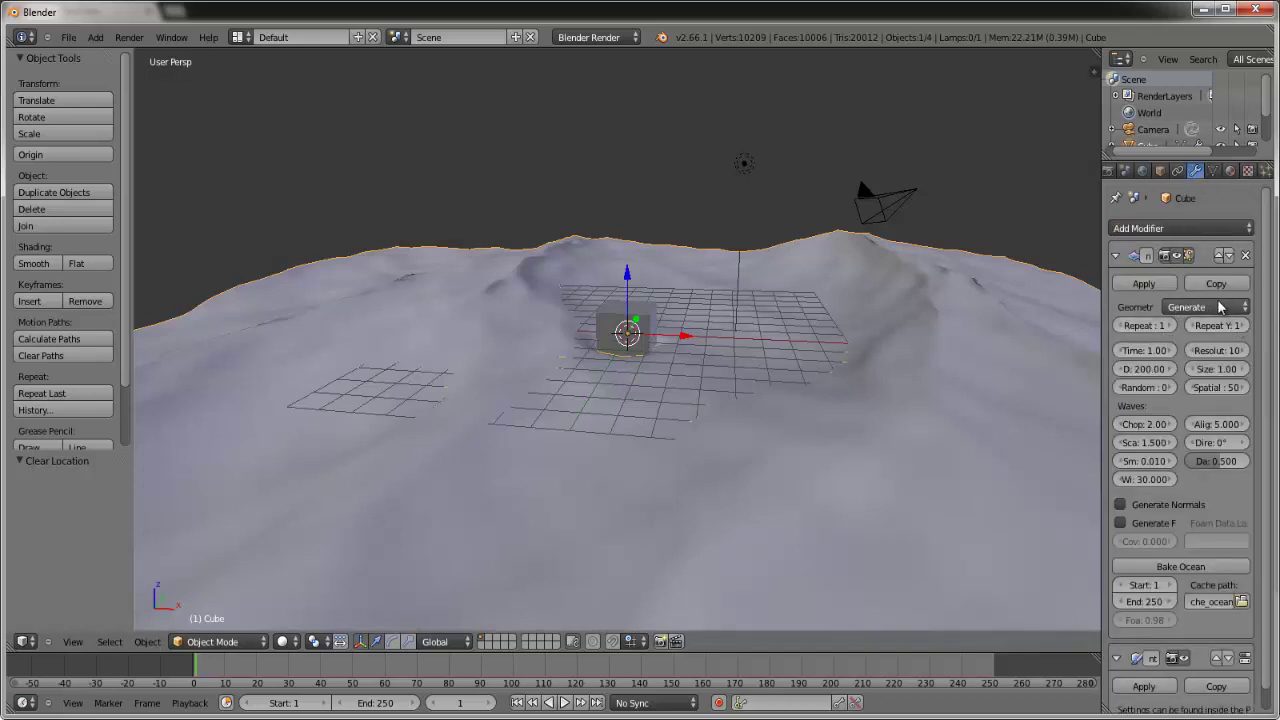
pyautogui.moveTo(1138, 360)
pyautogui.mouseDown()
pyautogui.moveTo(1124, 361)
pyautogui.moveTo(1152, 362)
pyautogui.mouseUp()
pyautogui.click(1148, 350)
pyautogui.write('1')
pyautogui.press('Return')
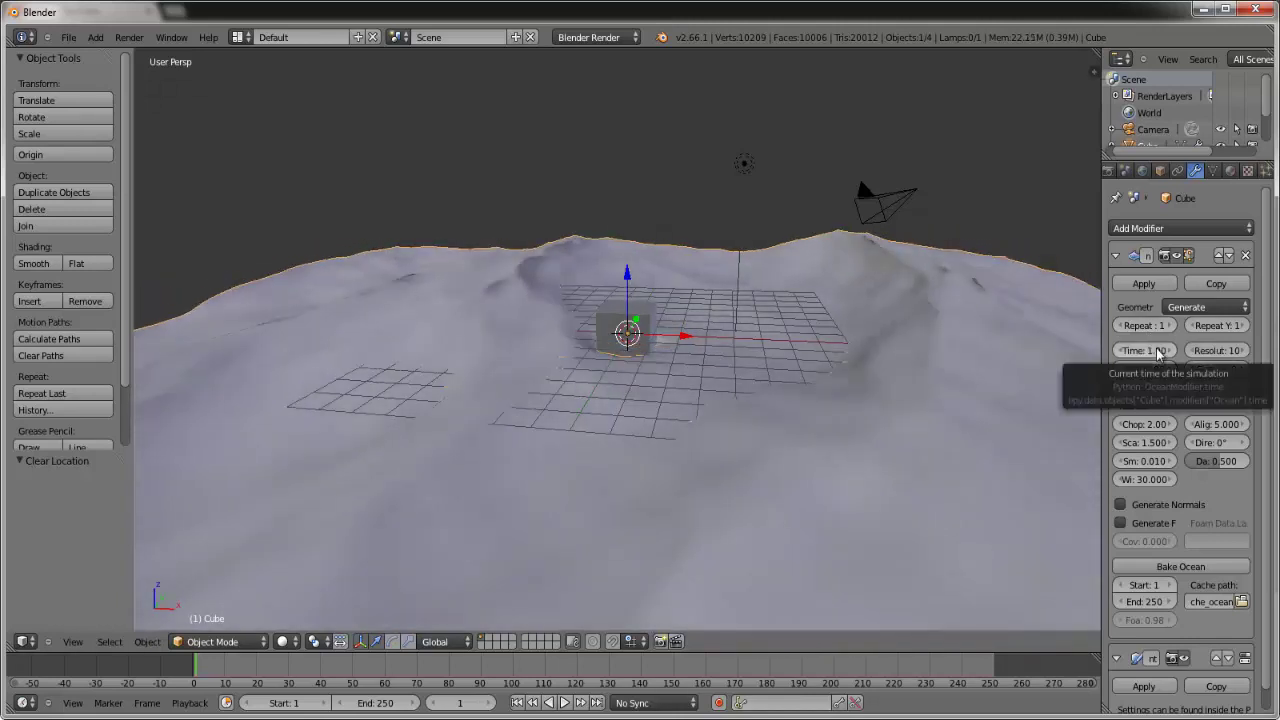
pyautogui.press('i')
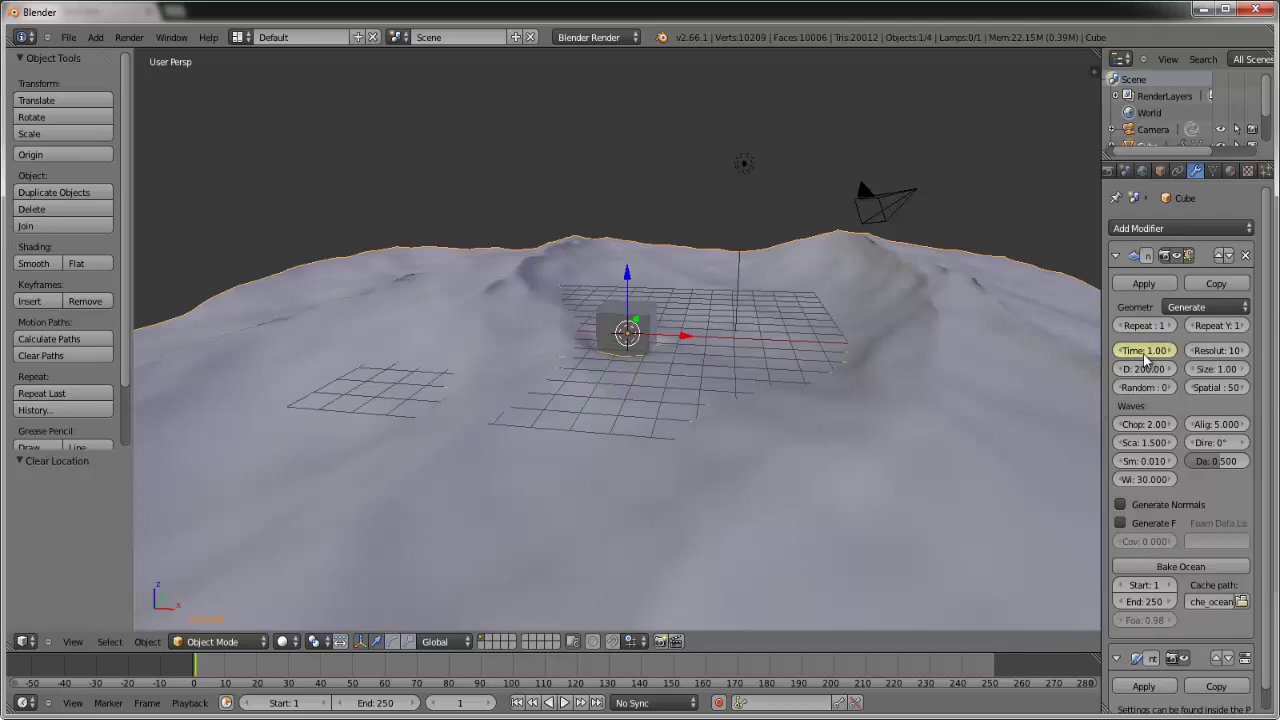
# Keyframe Time at 12.00 on frame 250, then return to the start frame
pyautogui.click(596, 702)
pyautogui.click(1147, 352)
pyautogui.write('2')
pyautogui.press('Return')
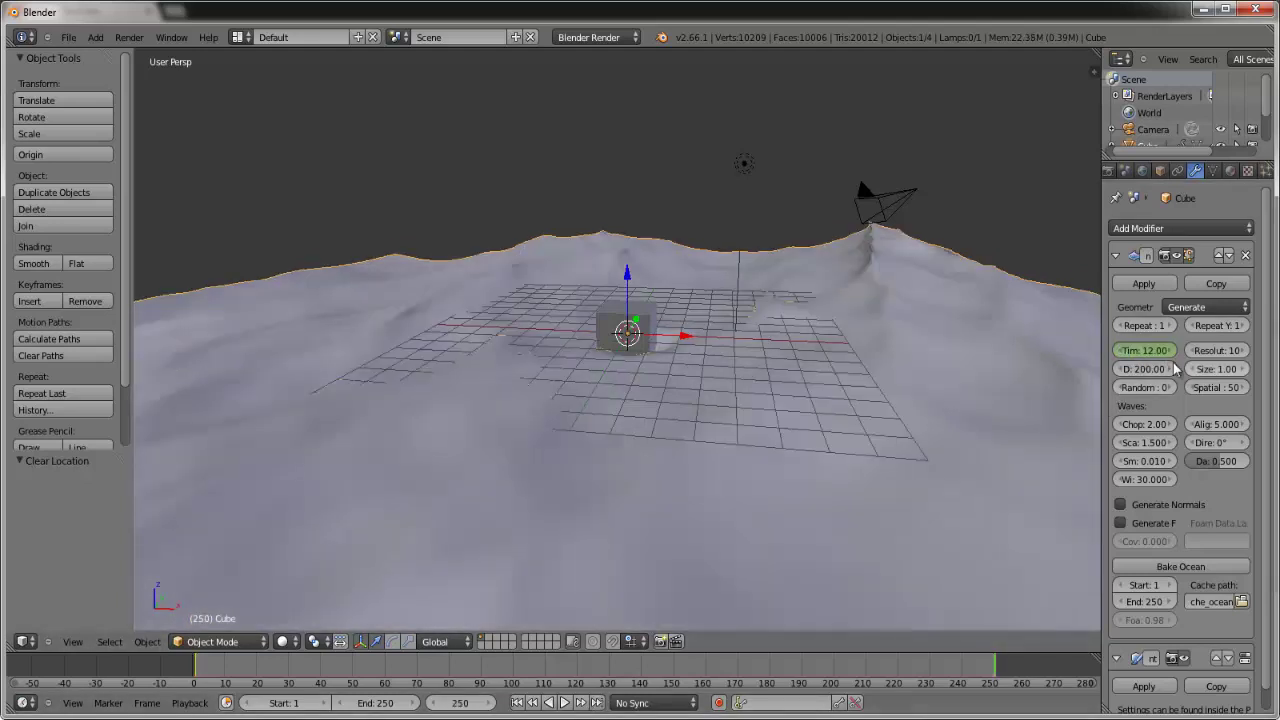
pyautogui.press('i')
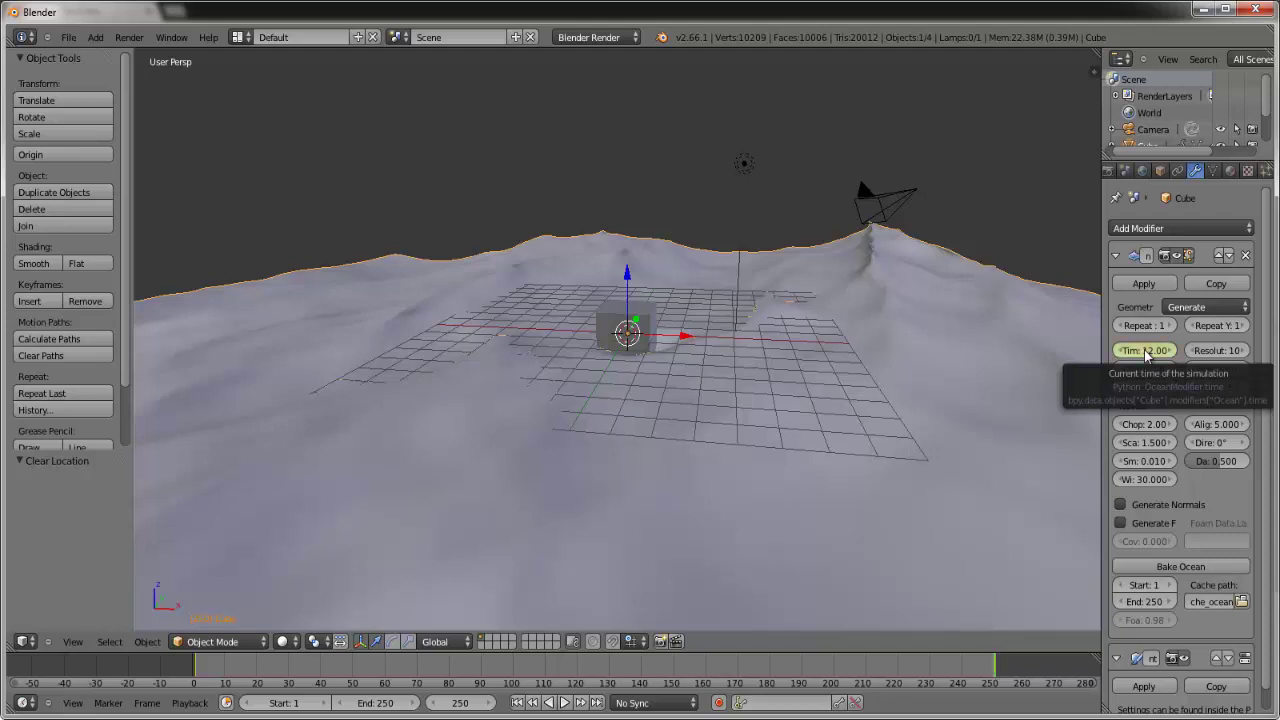
pyautogui.click(28, 643)
pyautogui.press('Escape')
pyautogui.hotkey('shift', 'Left')
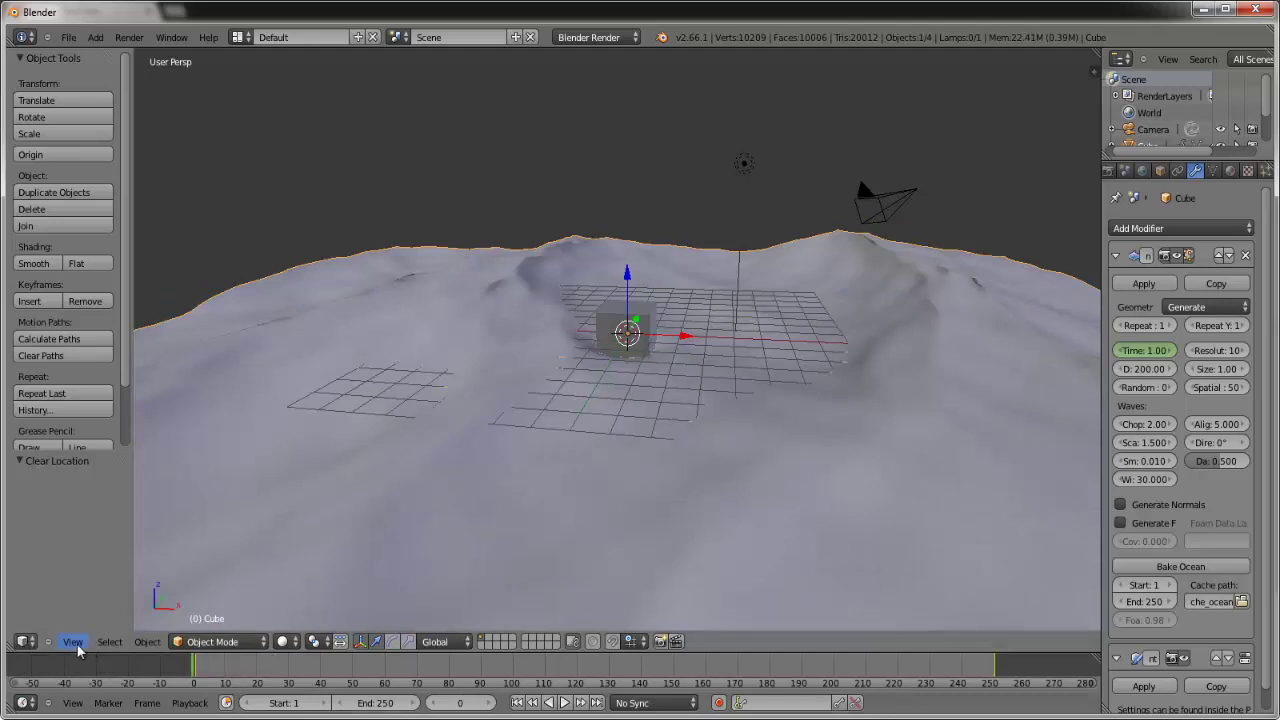
# Set the ocean Time curve to Linear interpolation in the Graph Editor, then return to 3D View
pyautogui.click(30, 645)
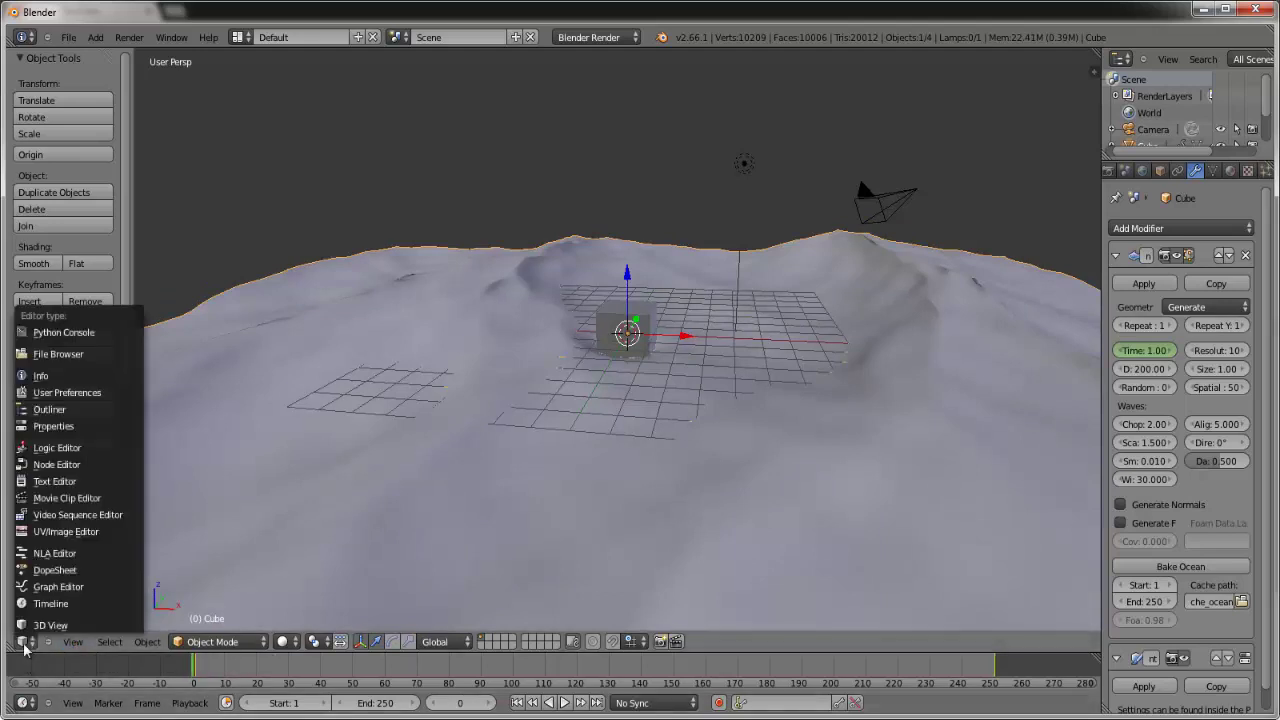
pyautogui.click(72, 588)
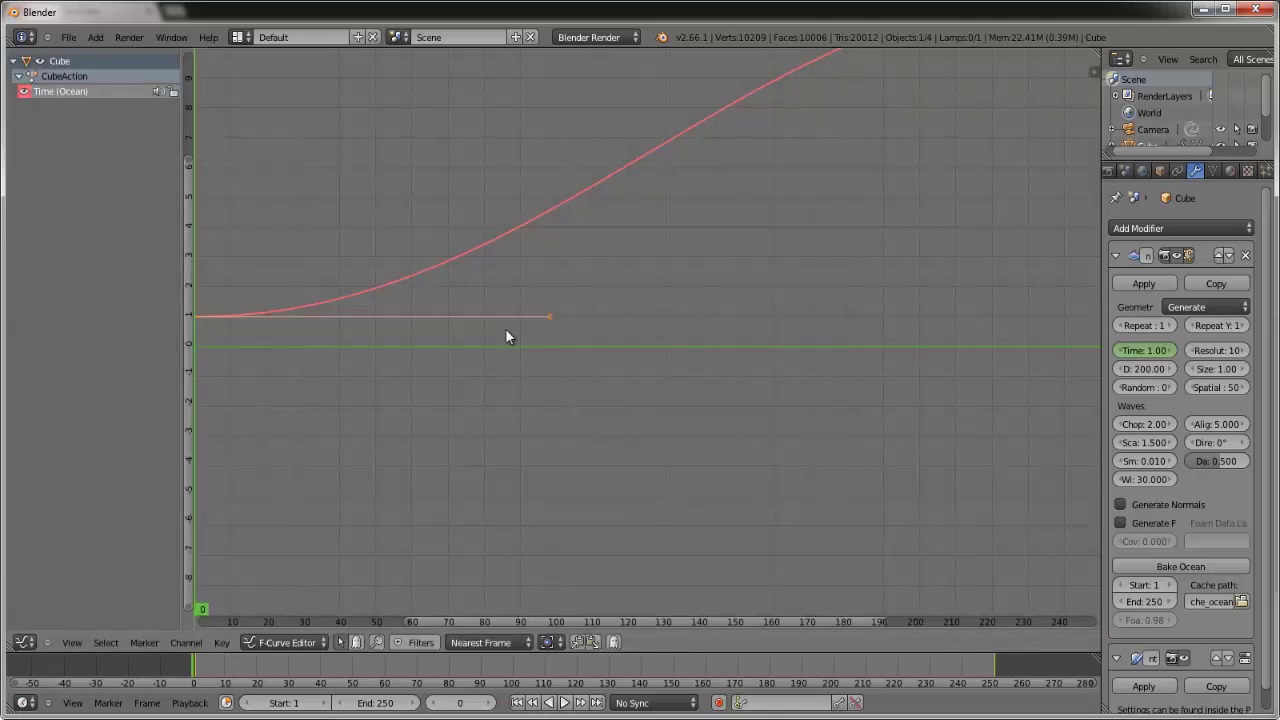
pyautogui.press('t')
pyautogui.click(468, 348)
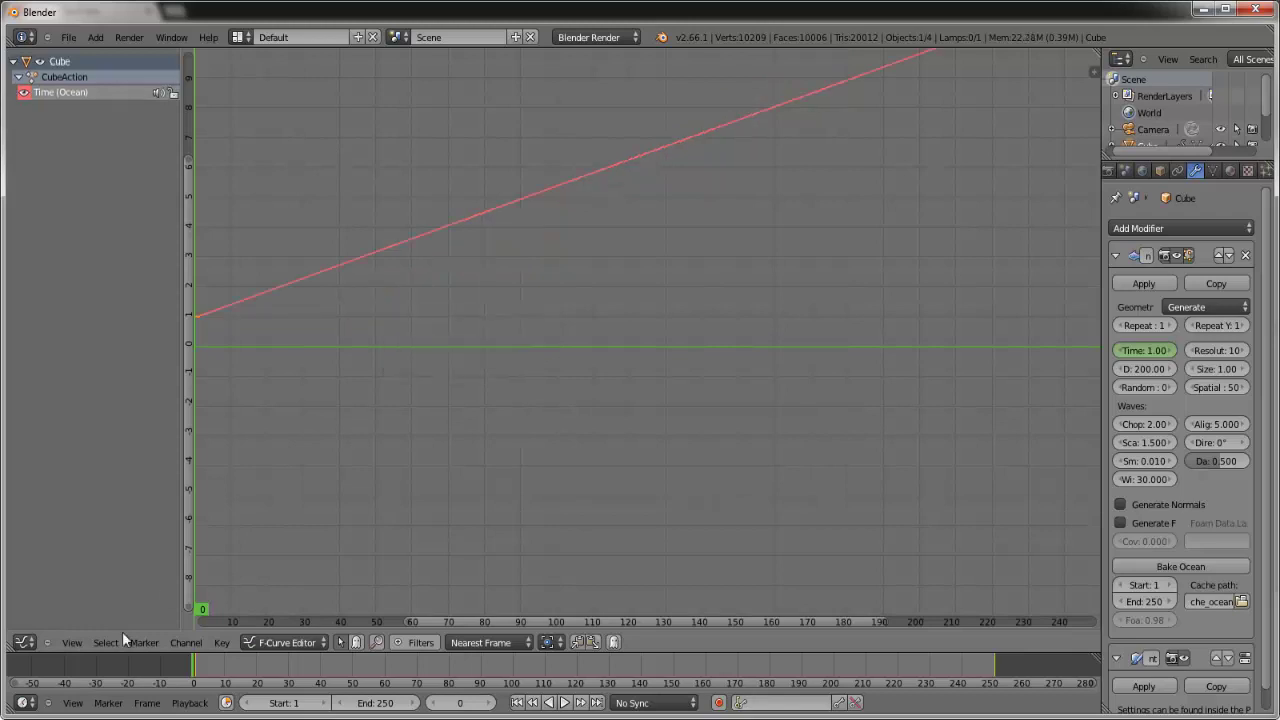
pyautogui.click(38, 644)
pyautogui.click(50, 627)
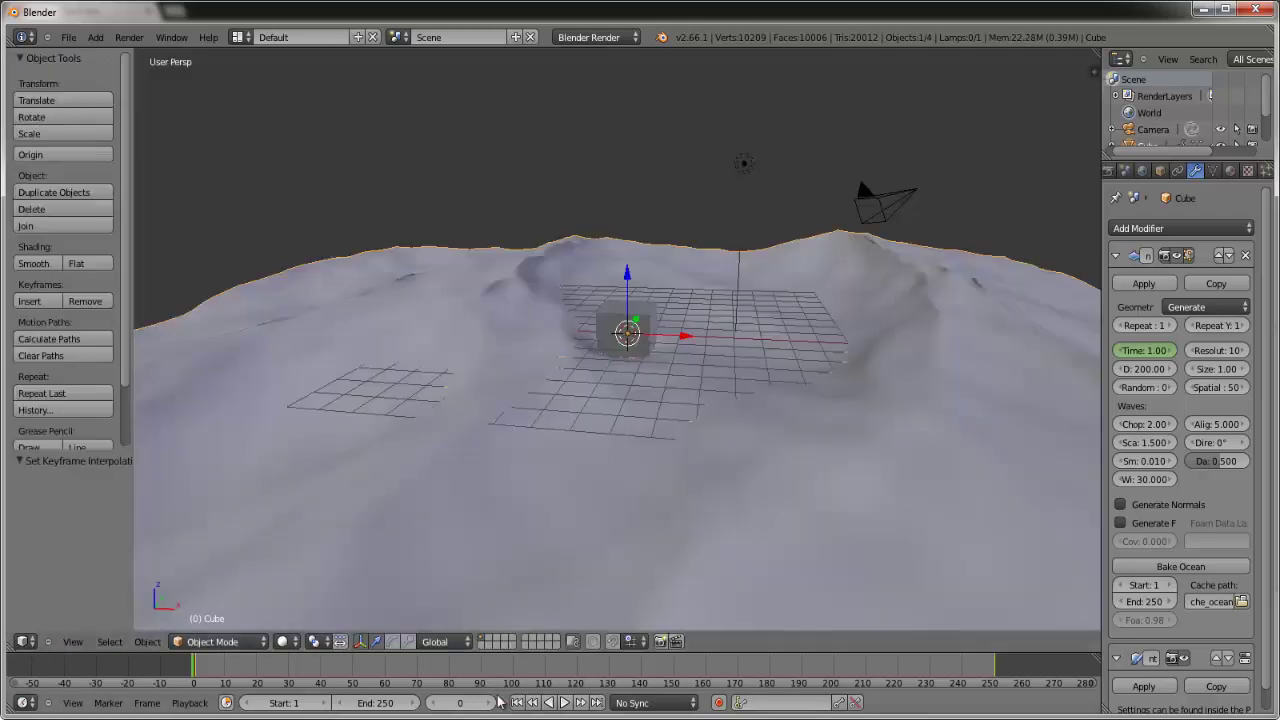
# Play the waves, pause at frame 218 (Time 10.59), and select the ocean mesh
pyautogui.click(564, 703)
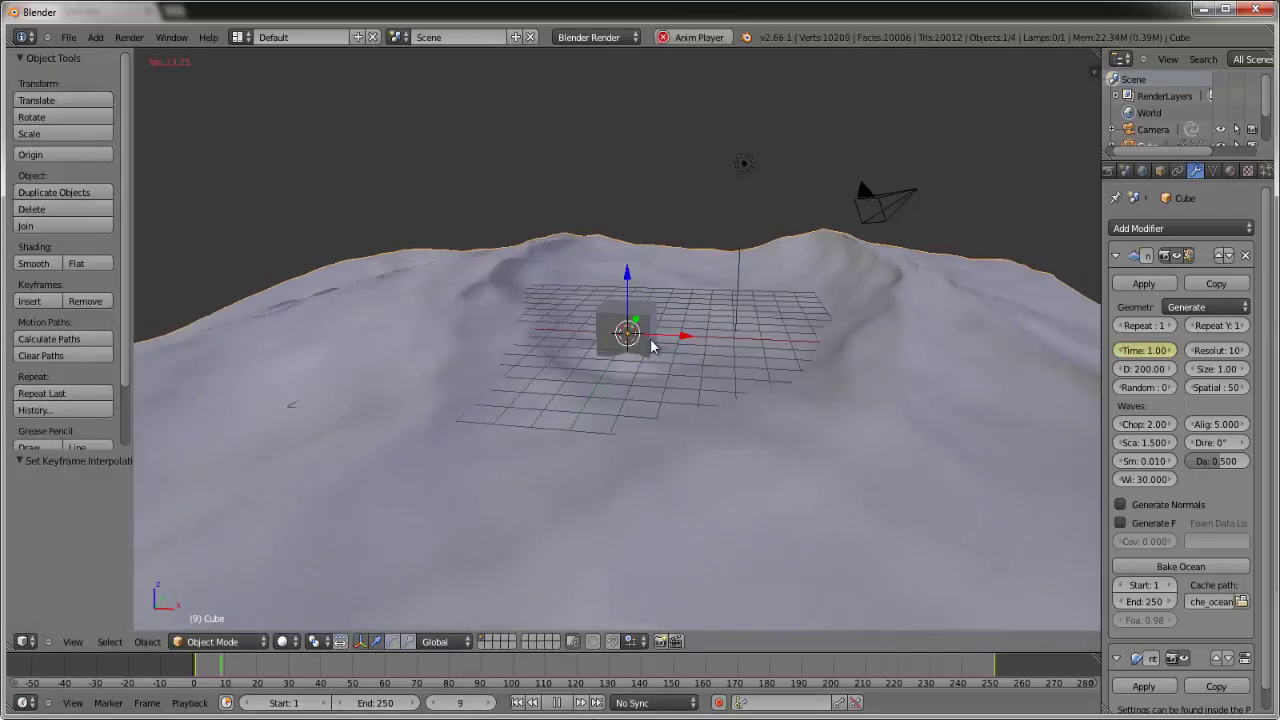
pyautogui.moveTo(777, 434); pyautogui.dragTo(740, 380, button='middle')
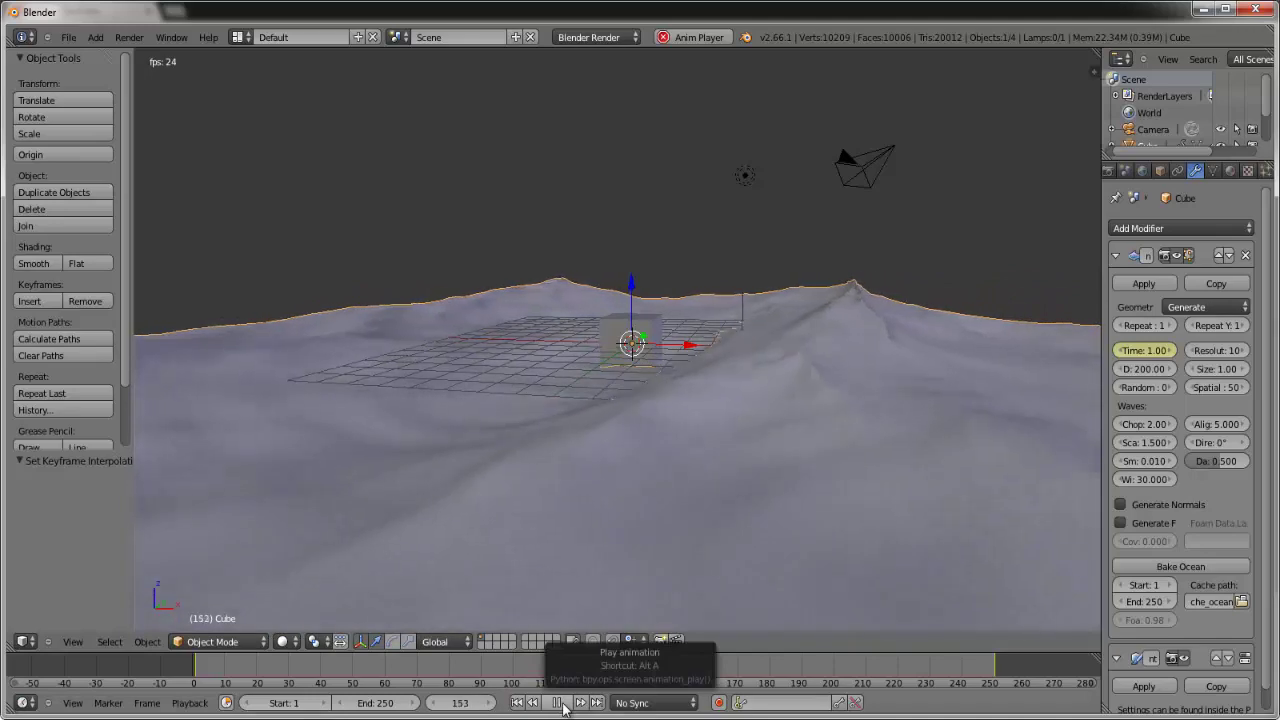
pyautogui.moveTo(575, 385); pyautogui.dragTo(570, 470, button='middle')
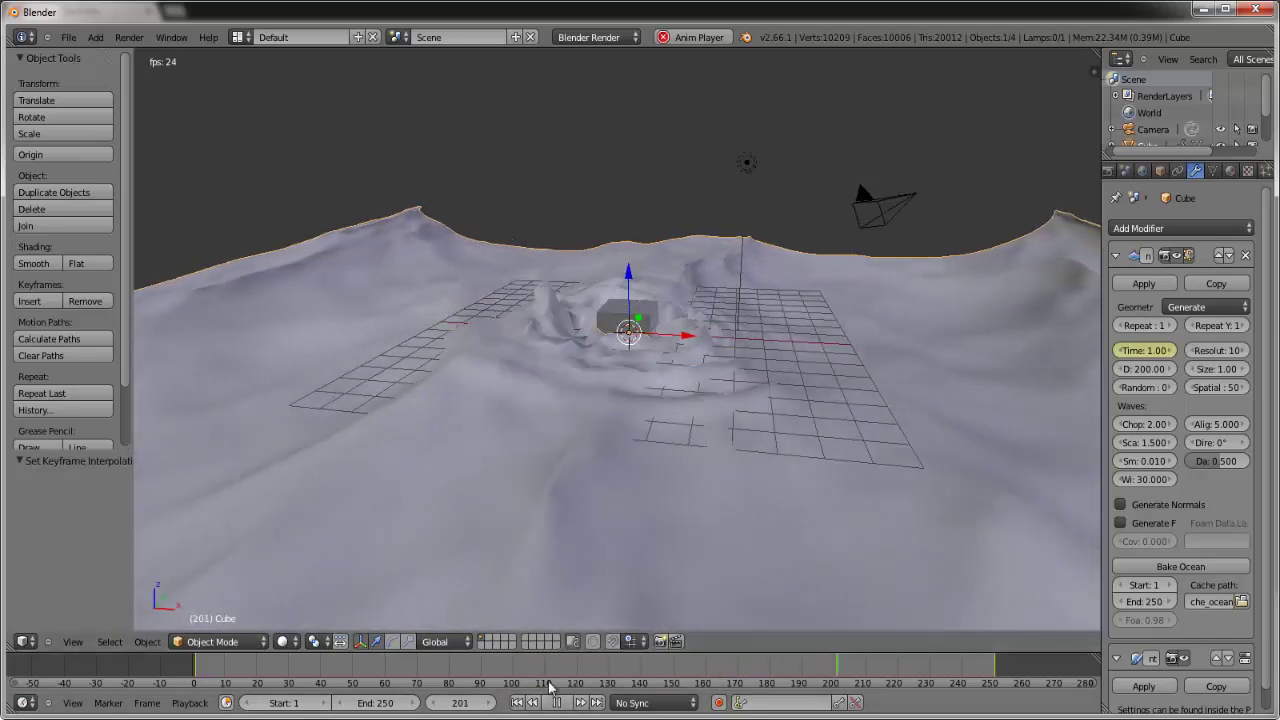
pyautogui.click(564, 704)
pyautogui.rightClick(628, 316)
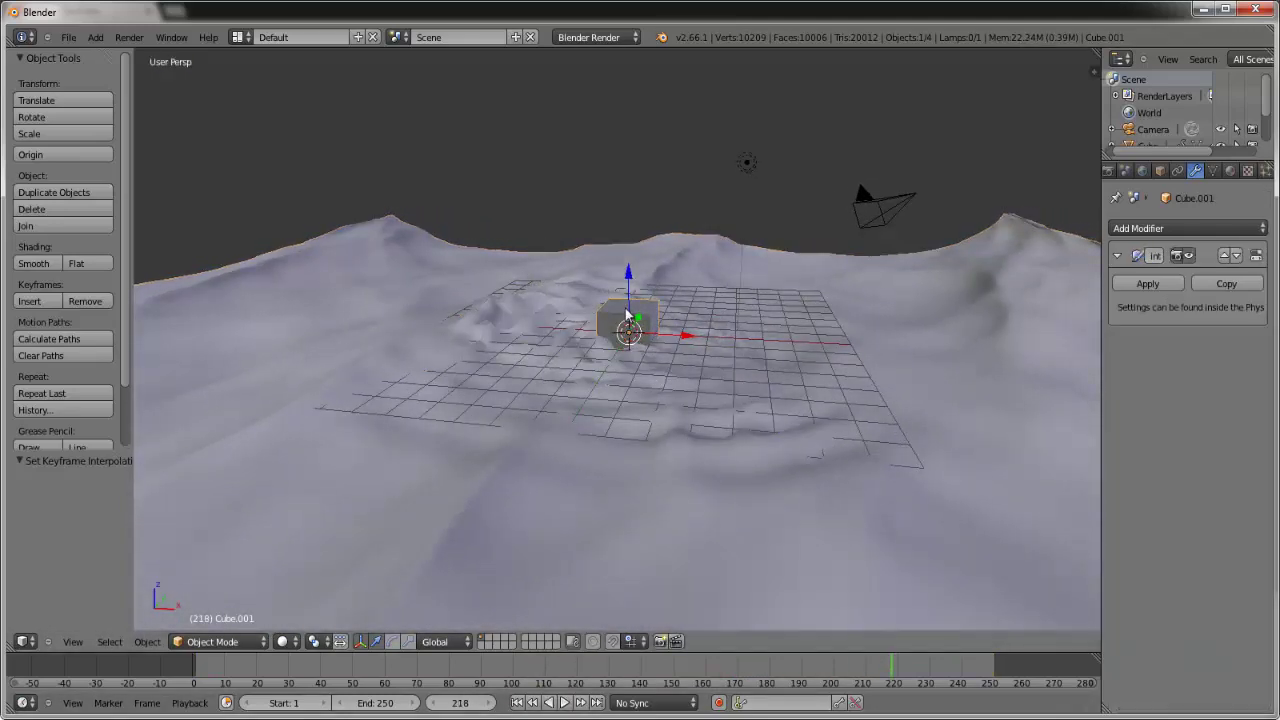
pyautogui.rightClick(900, 370)
pyautogui.scroll(-1, 1189, 528)
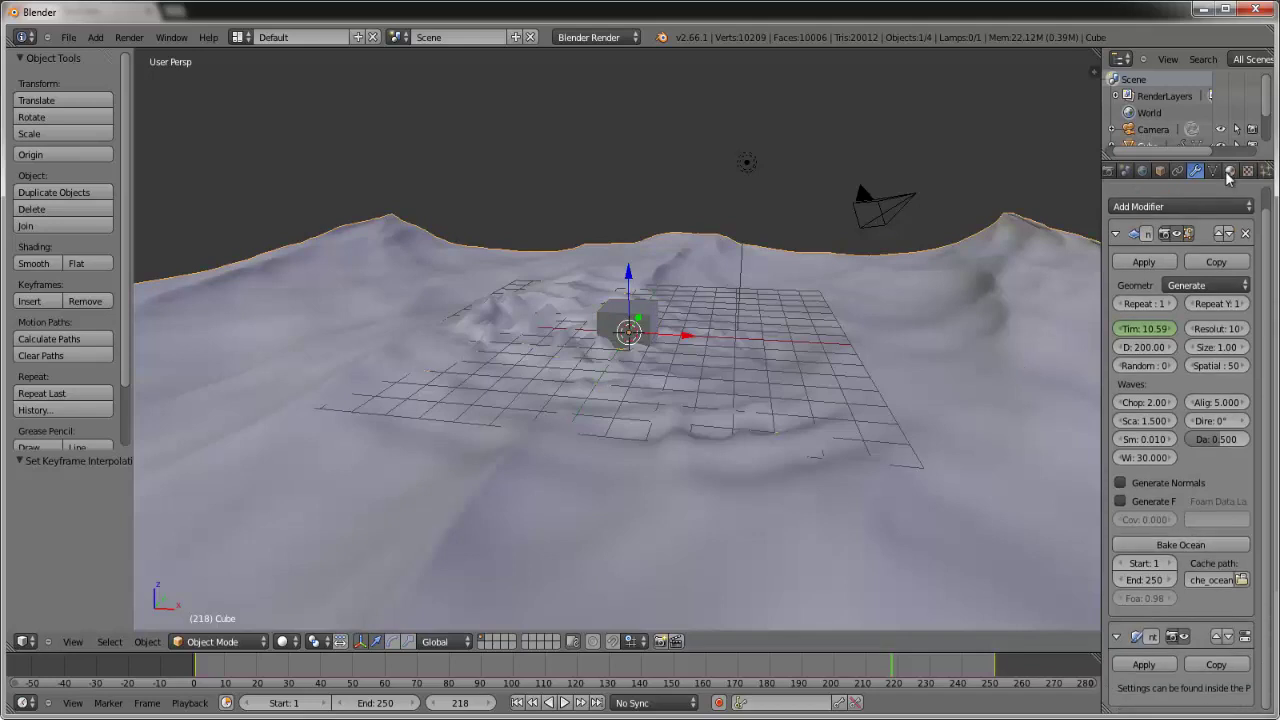
# Raise the Waves canvas Dynamic Paint damping to 0.20 and replay the animation from frame 1
pyautogui.scroll(-1, 1228, 172)
pyautogui.click(1259, 171)
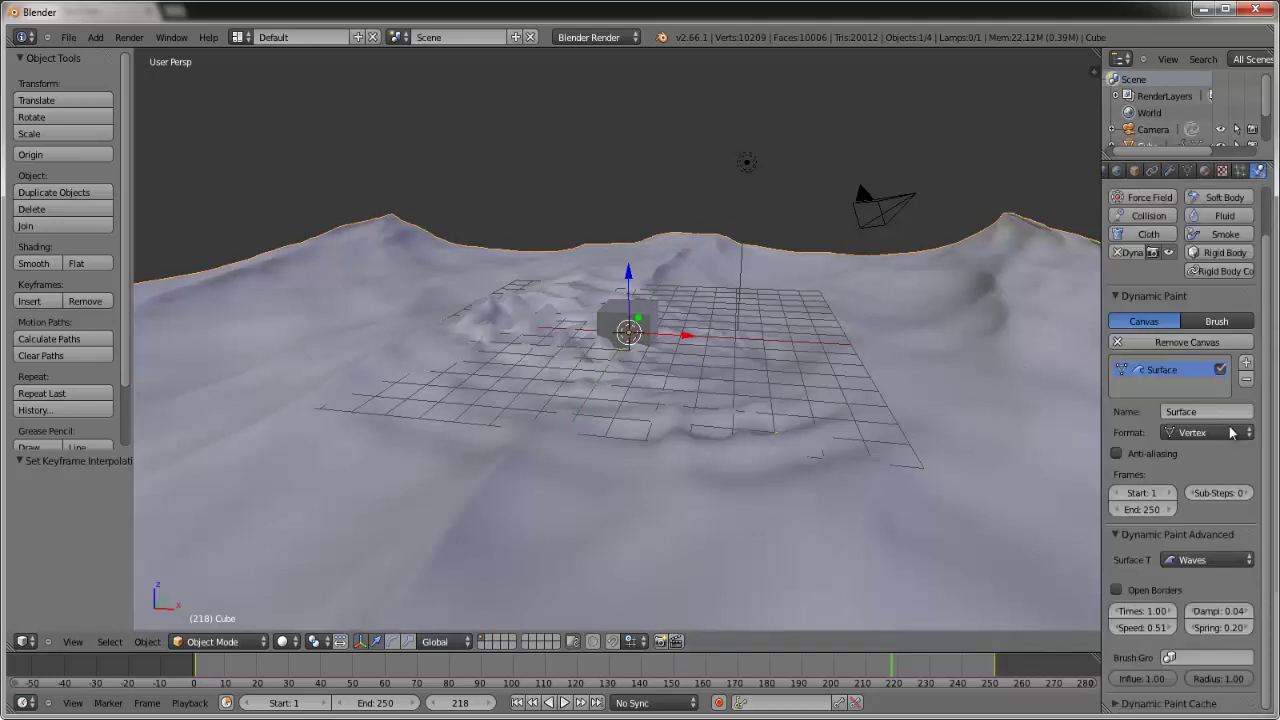
pyautogui.click(1204, 563)
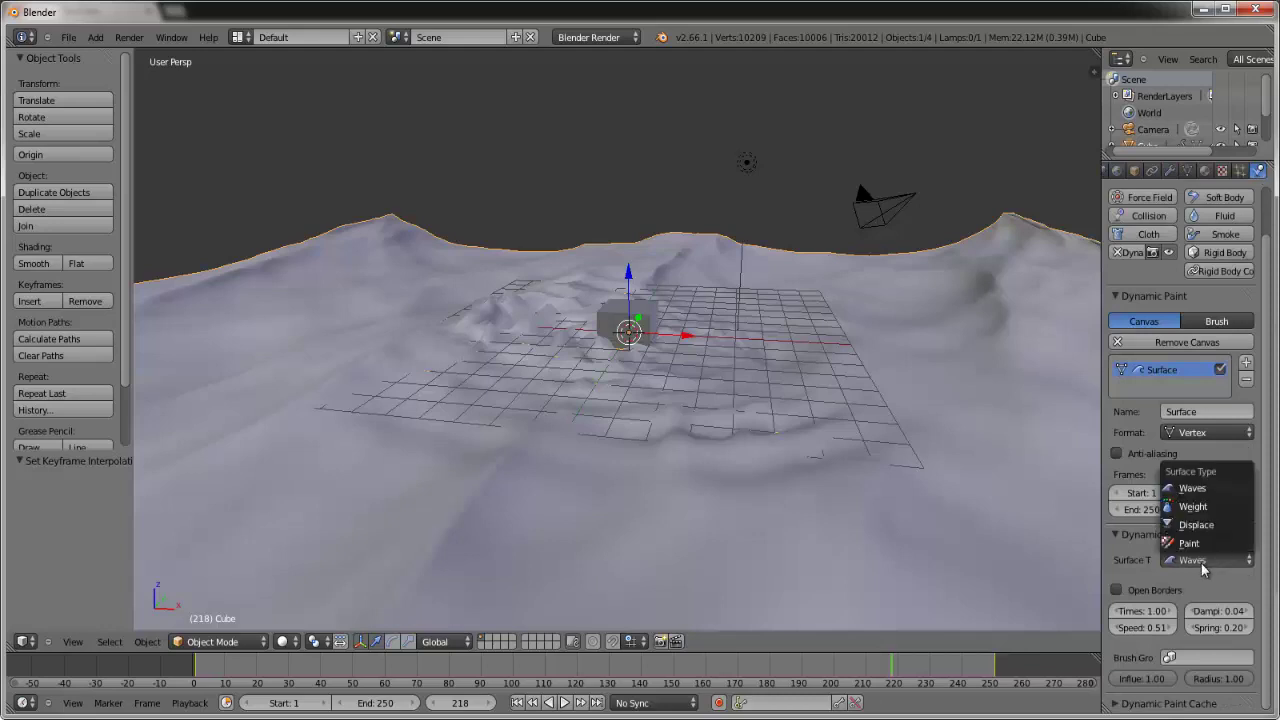
pyautogui.click(1220, 611)
pyautogui.write('0.2')
pyautogui.press('Return')
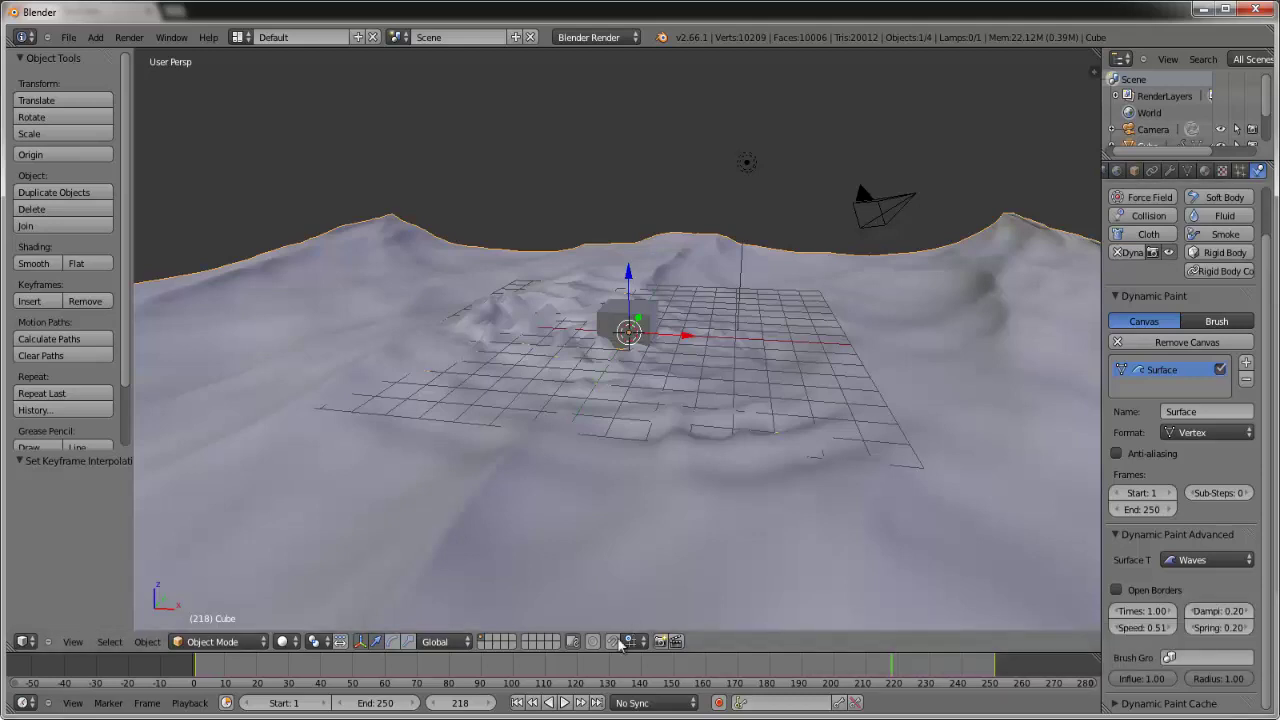
pyautogui.click(517, 703)
pyautogui.click(564, 703)
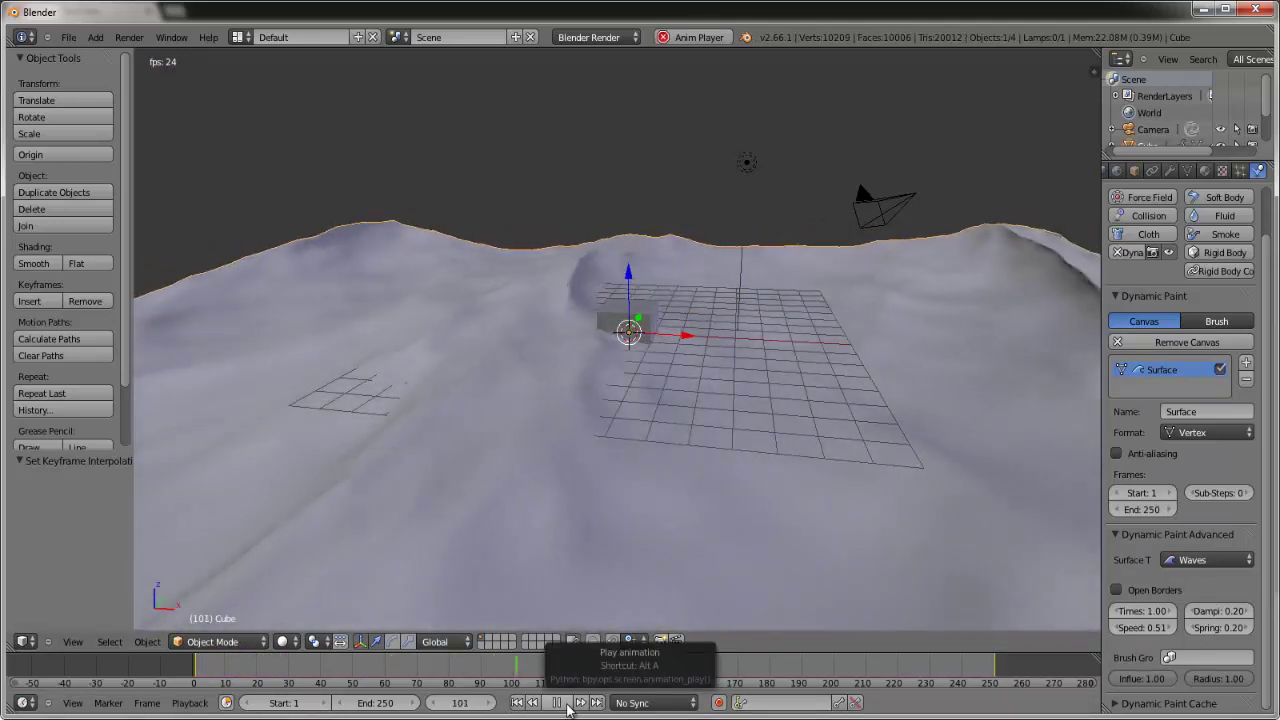
# Drag brush cube Cube.001 through the waves during playback, ending at X 1.012, Y 0.458, Z 0.689
pyautogui.click(559, 703)
pyautogui.rightClick(637, 326)
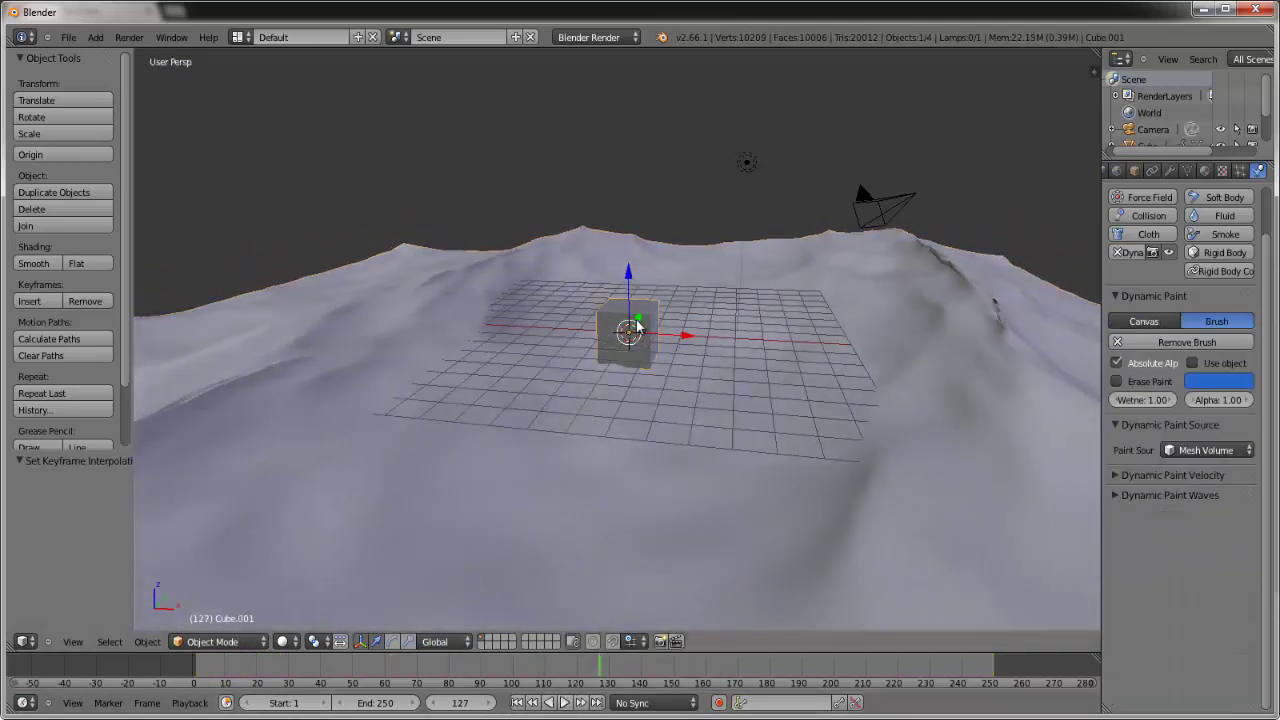
pyautogui.press('g')
pyautogui.hotkey('alt', 'a')
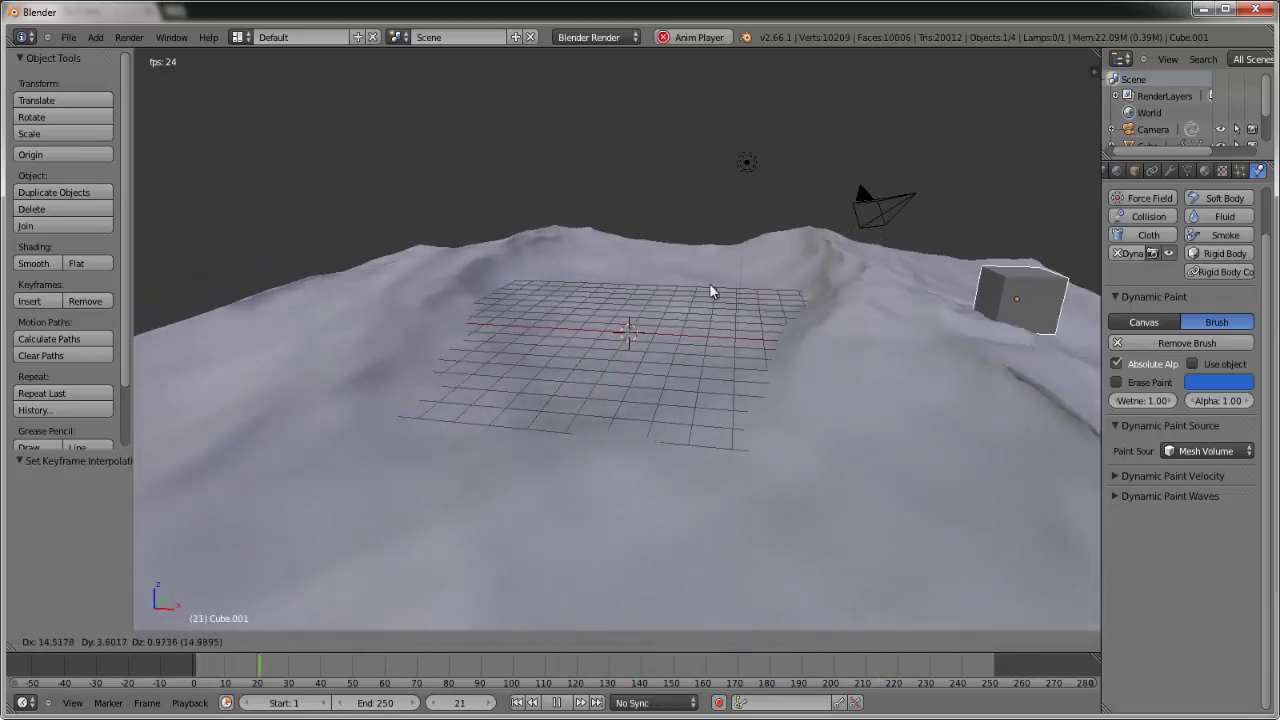
pyautogui.click(668, 330)
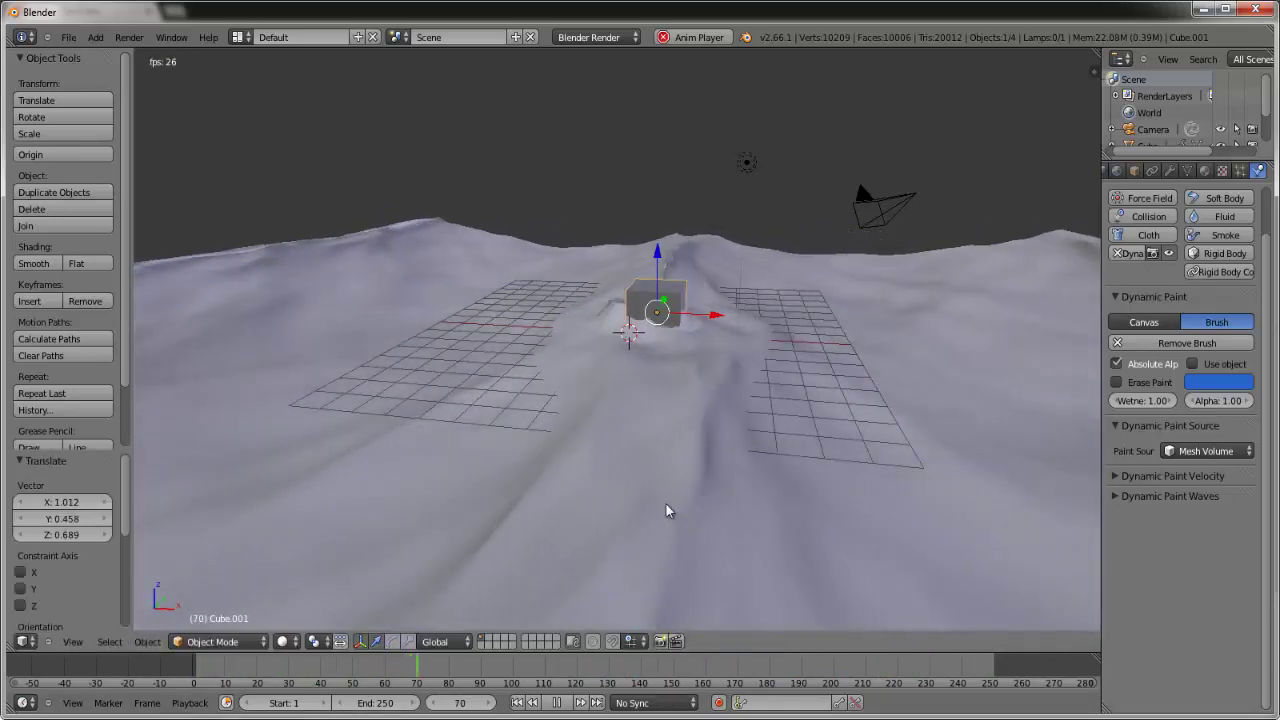
pyautogui.rightClick(629, 563)
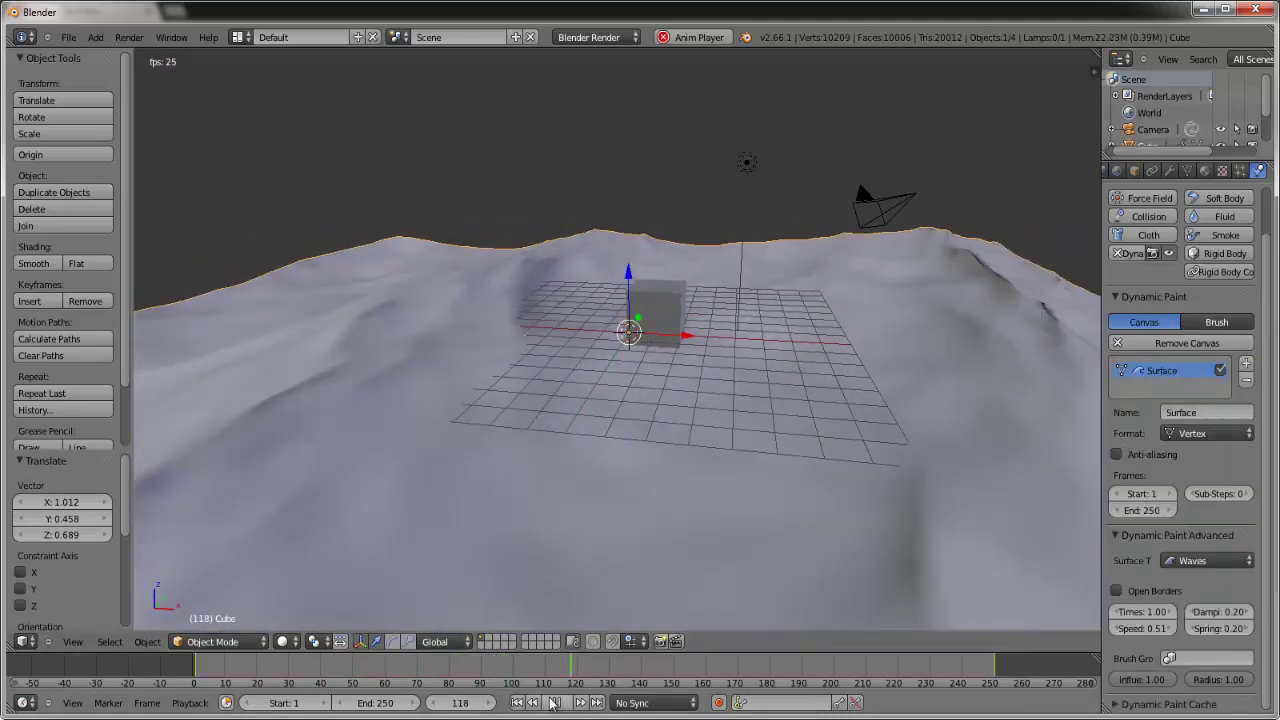
pyautogui.hotkey('alt', 'a')
# Check the camera view, then switch the 3D viewport shading to Texture
pyautogui.click(1204, 170)
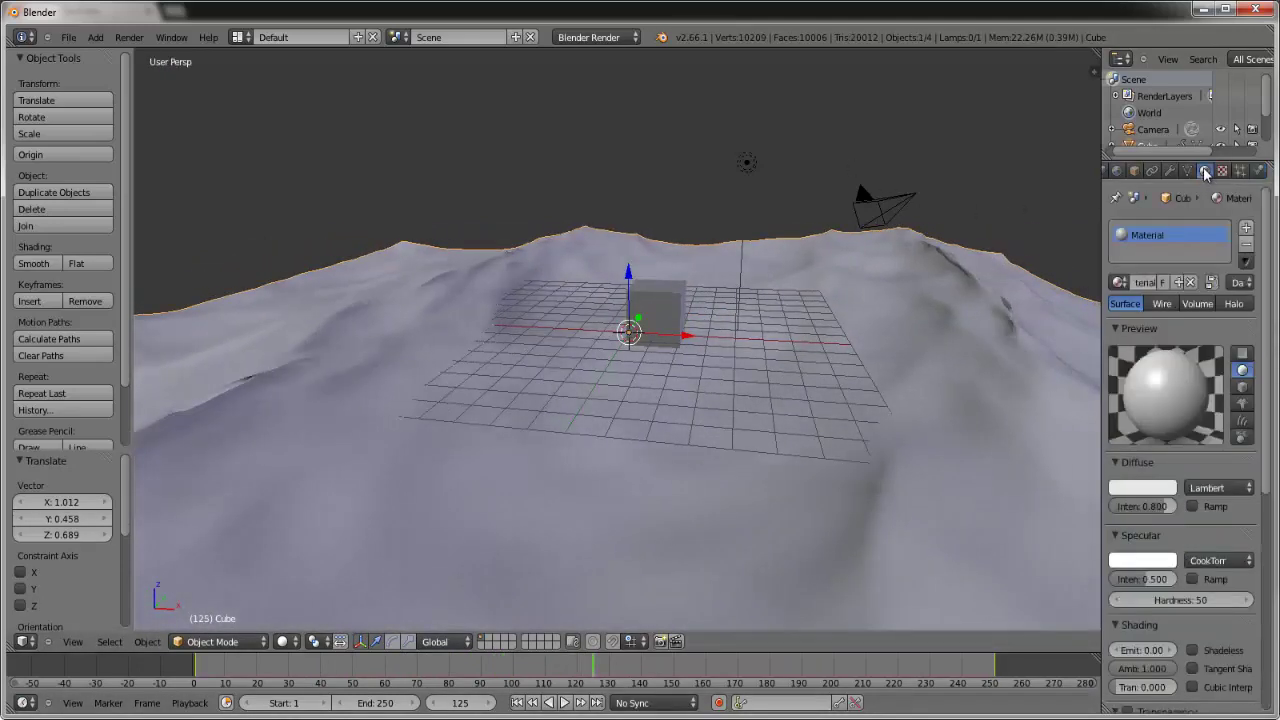
pyautogui.press('KP_0')
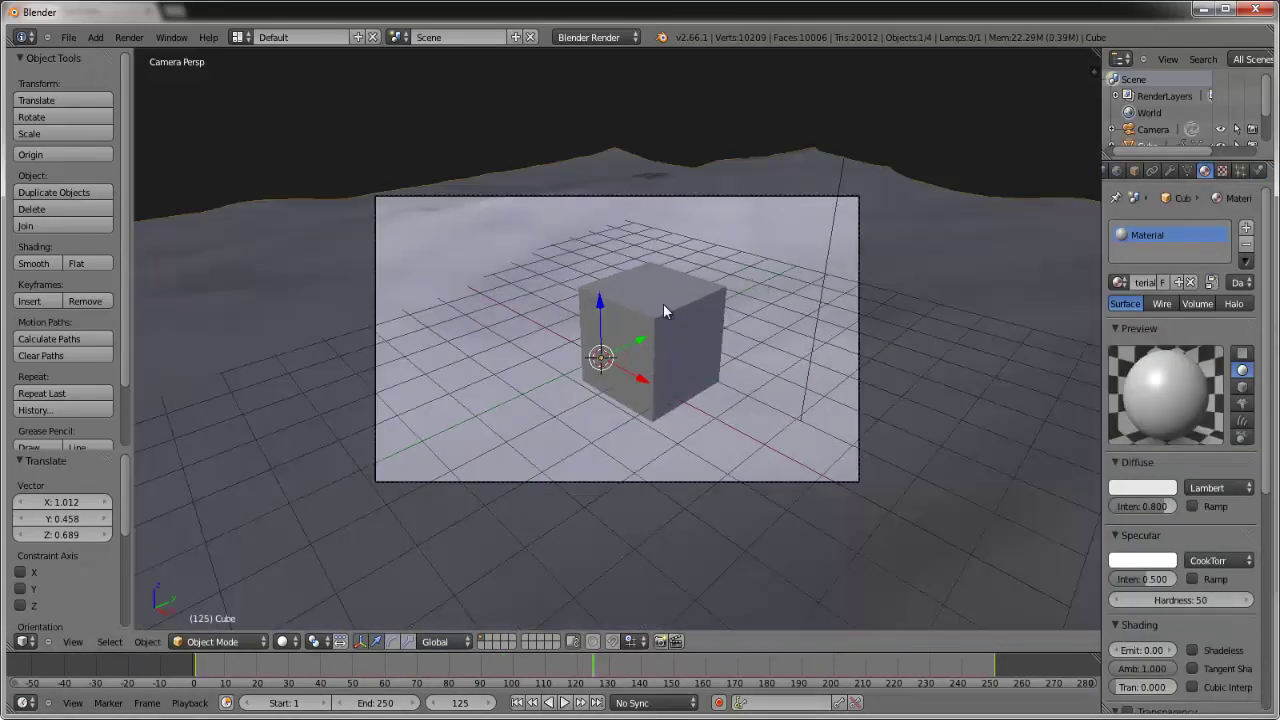
pyautogui.moveTo(680, 312); pyautogui.dragTo(600, 520, button='middle')
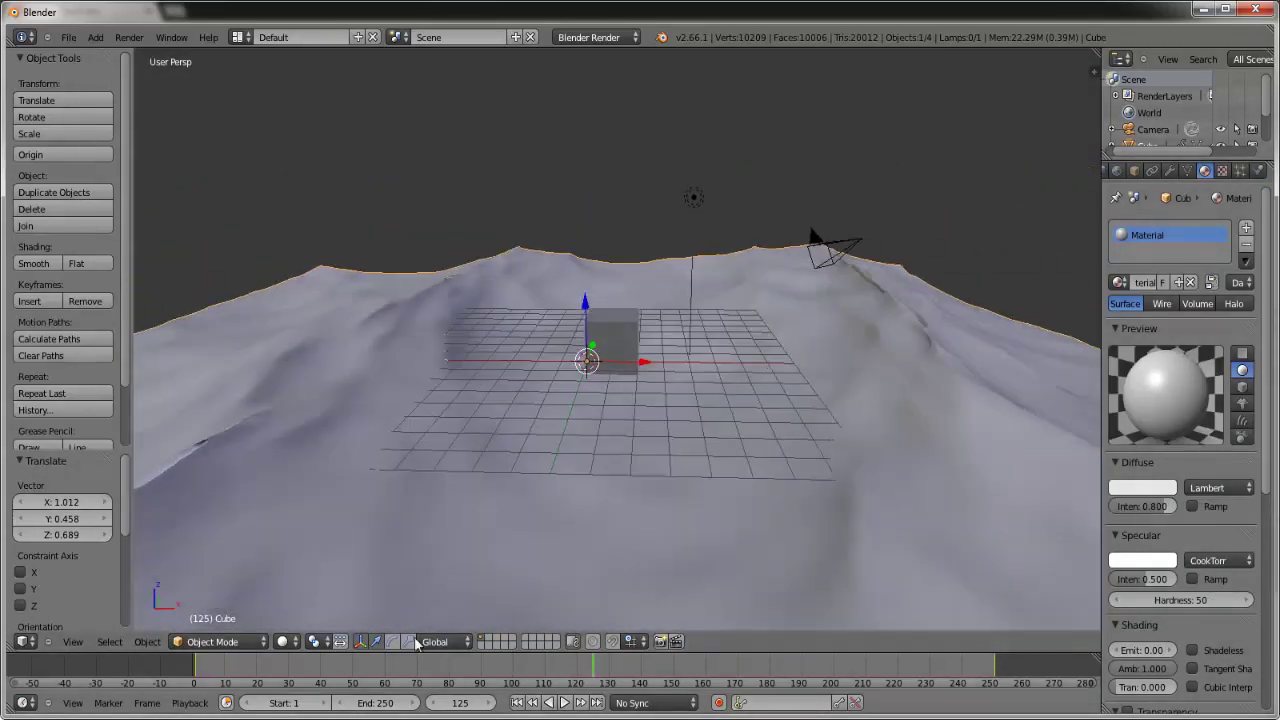
pyautogui.click(282, 642)
pyautogui.click(283, 647)
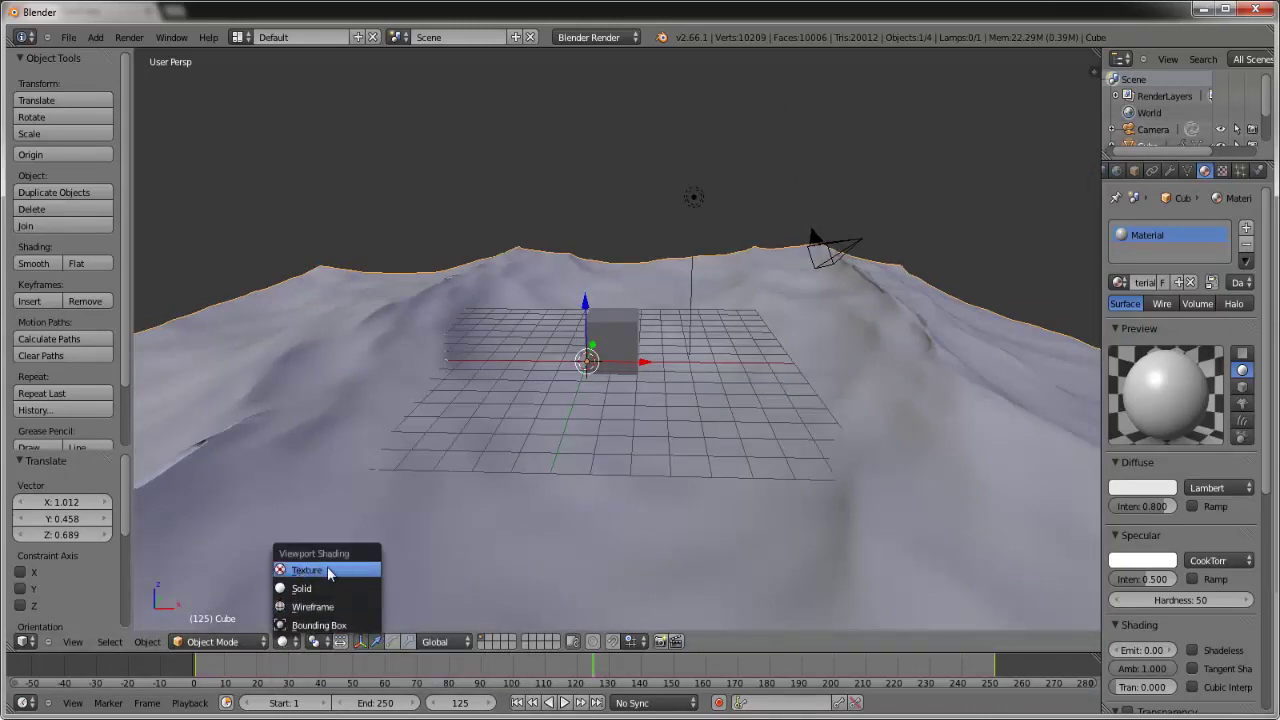
pyautogui.click(327, 569)
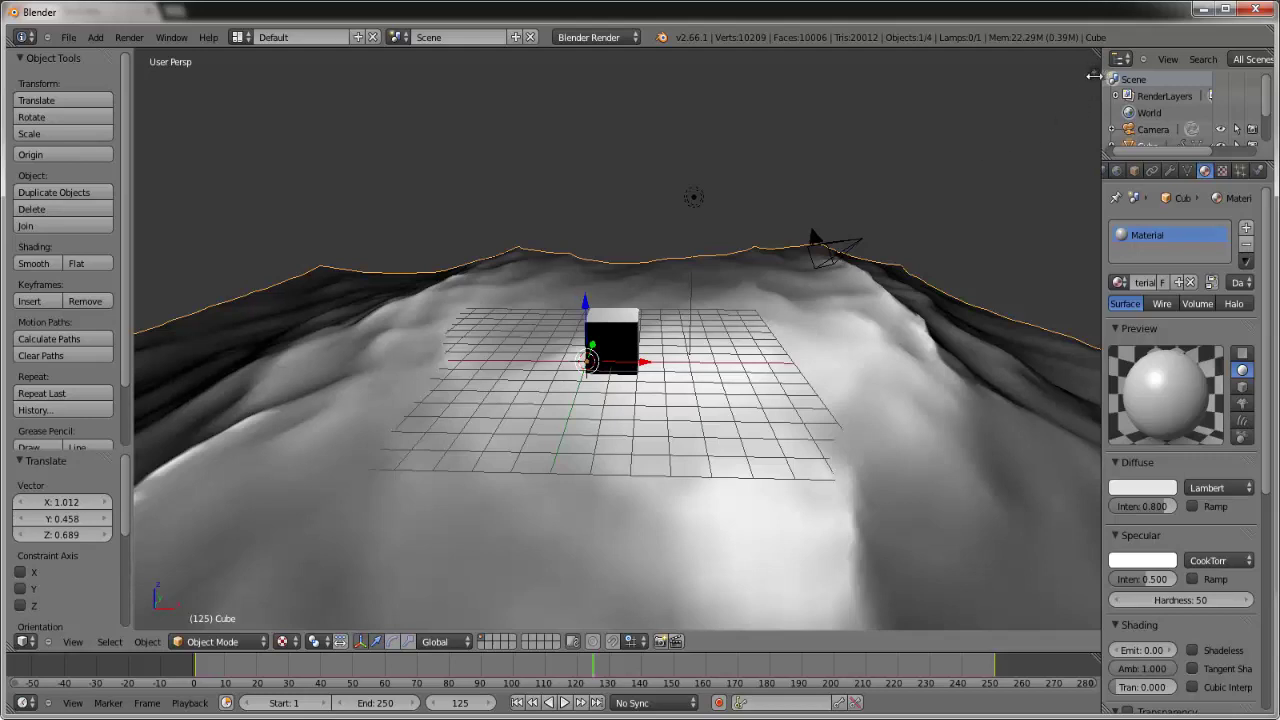
# Change the viewport's material display mode from Multitexture to GLSL, then select the lamp
pyautogui.click(1094, 74)
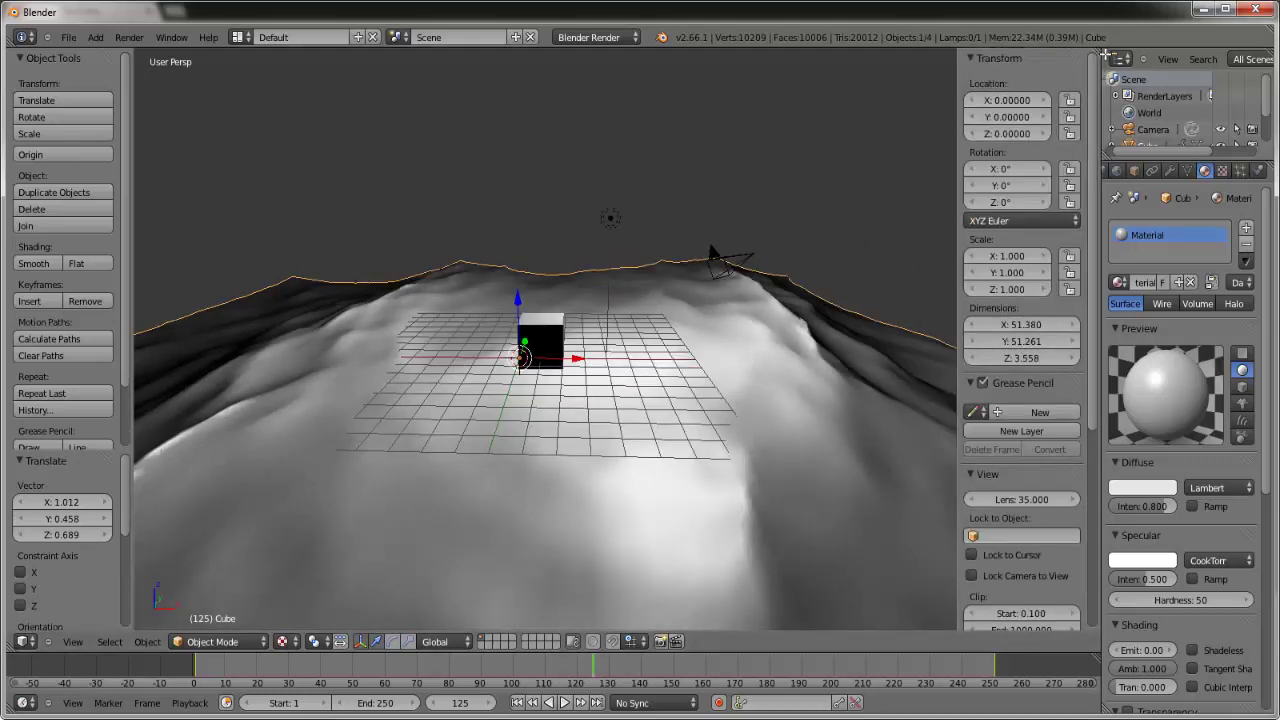
pyautogui.scroll(-8, 1020, 420)
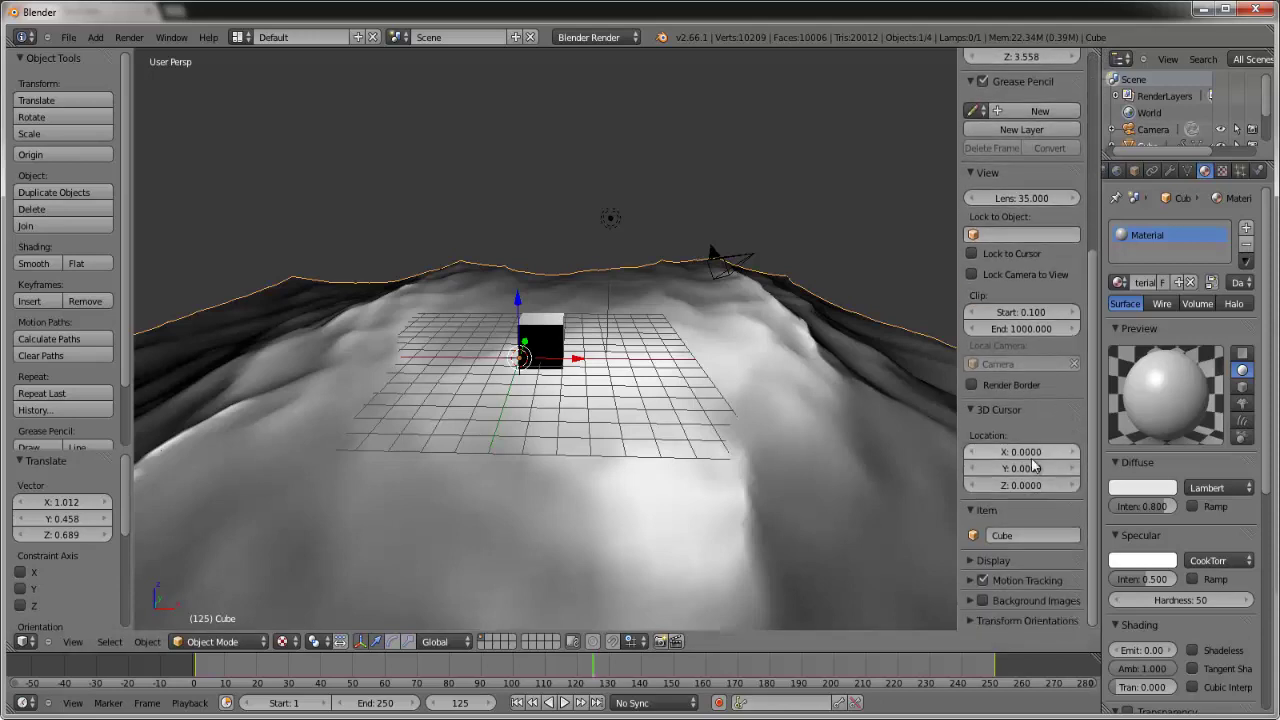
pyautogui.click(985, 561)
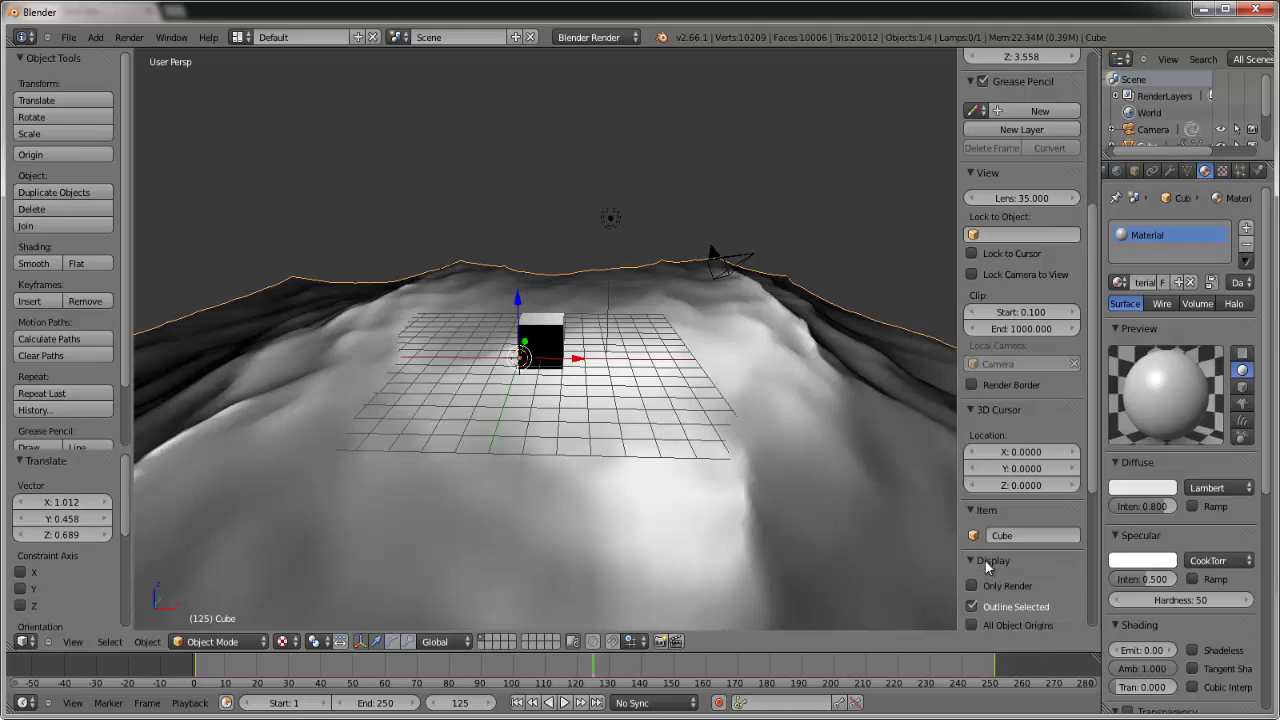
pyautogui.moveTo(1097, 473); pyautogui.dragTo(1097, 624)
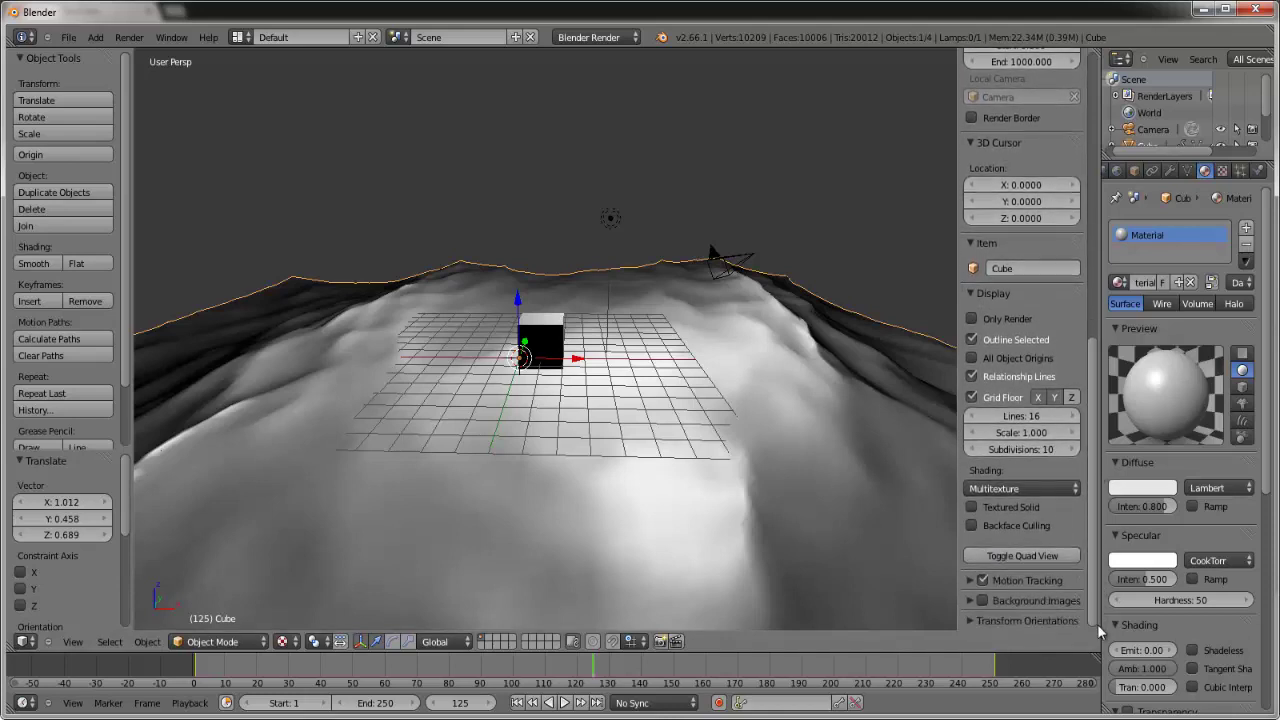
pyautogui.click(1011, 484)
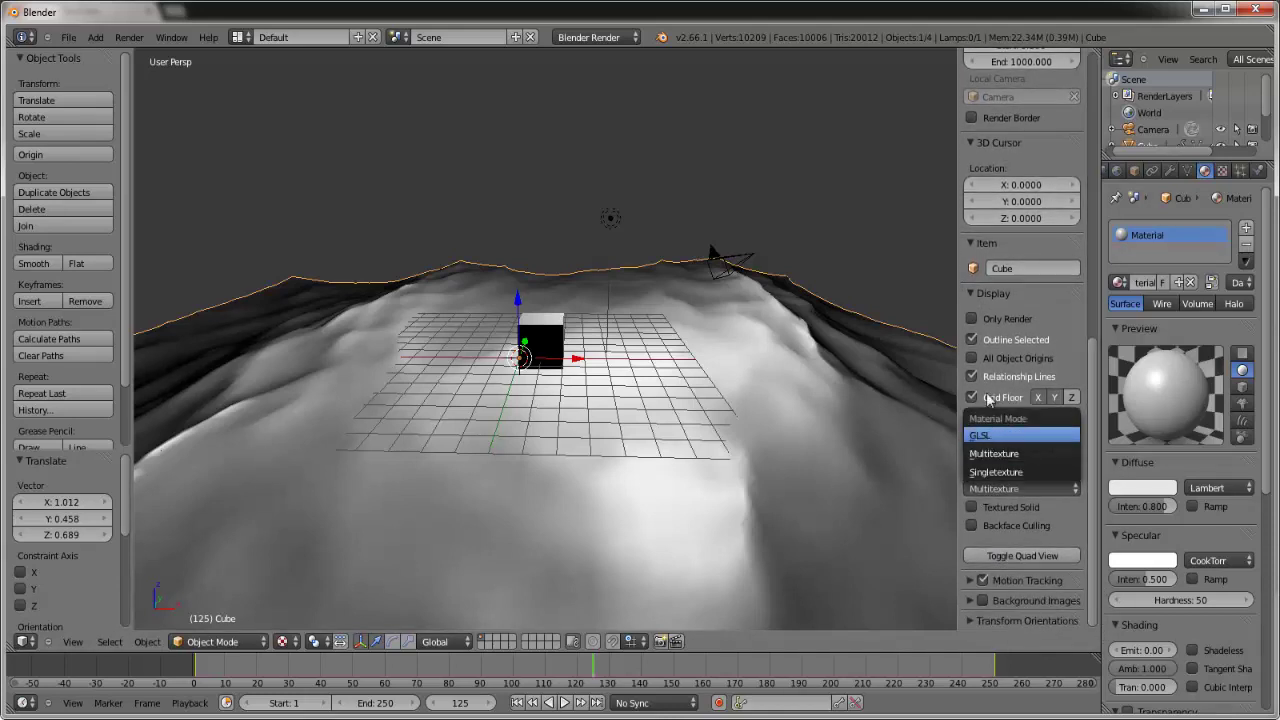
pyautogui.click(990, 434)
pyautogui.click(990, 293)
pyautogui.click(991, 291)
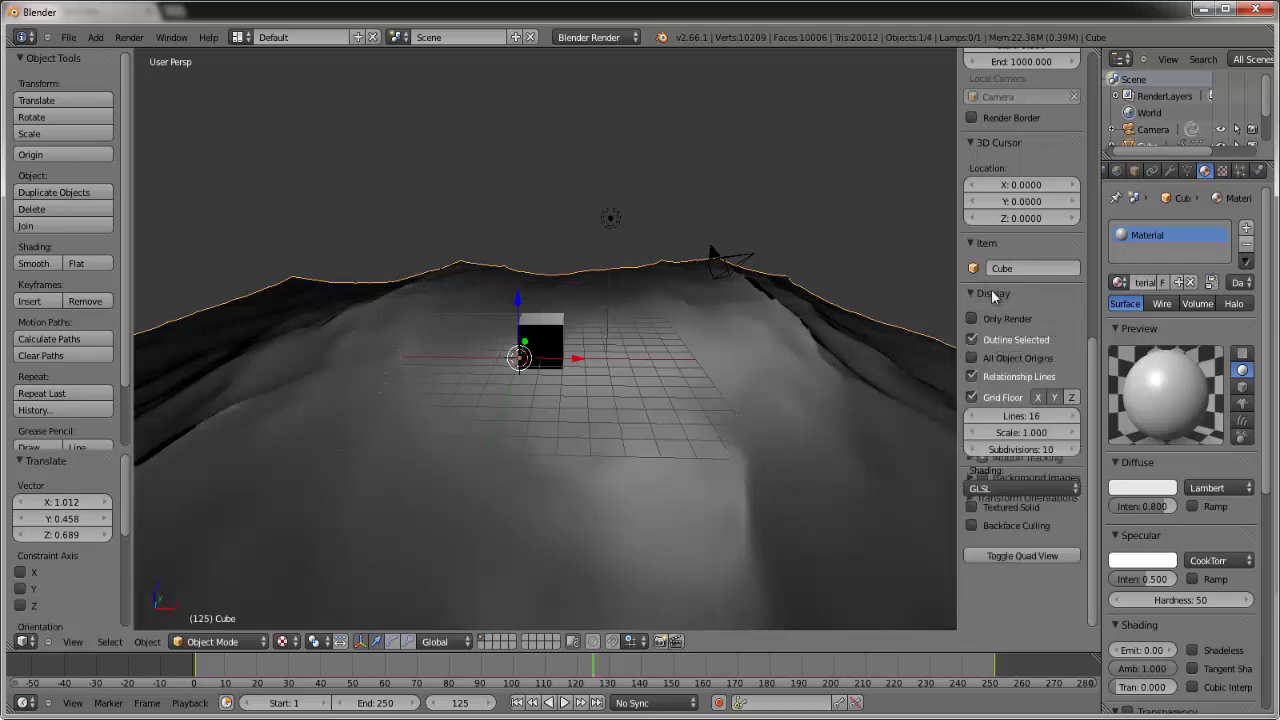
pyautogui.moveTo(955, 76); pyautogui.dragTo(1113, 97)
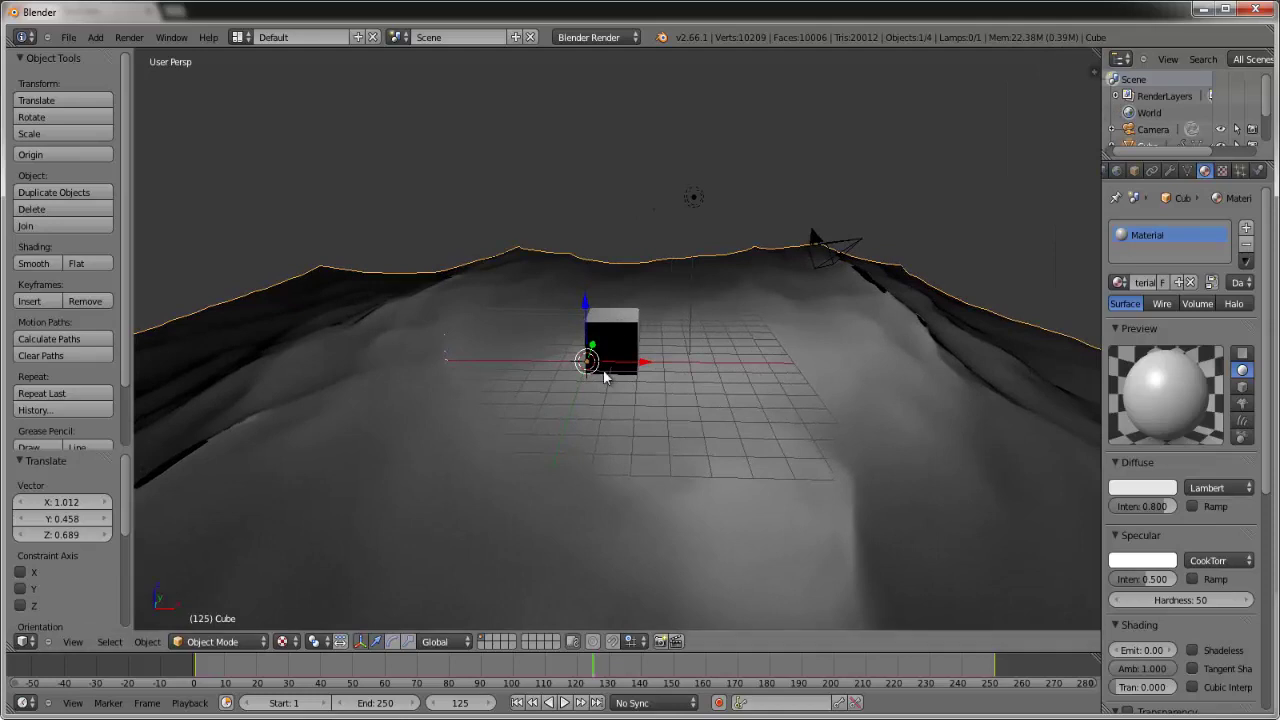
pyautogui.moveTo(660, 414); pyautogui.dragTo(638, 394, button='middle')
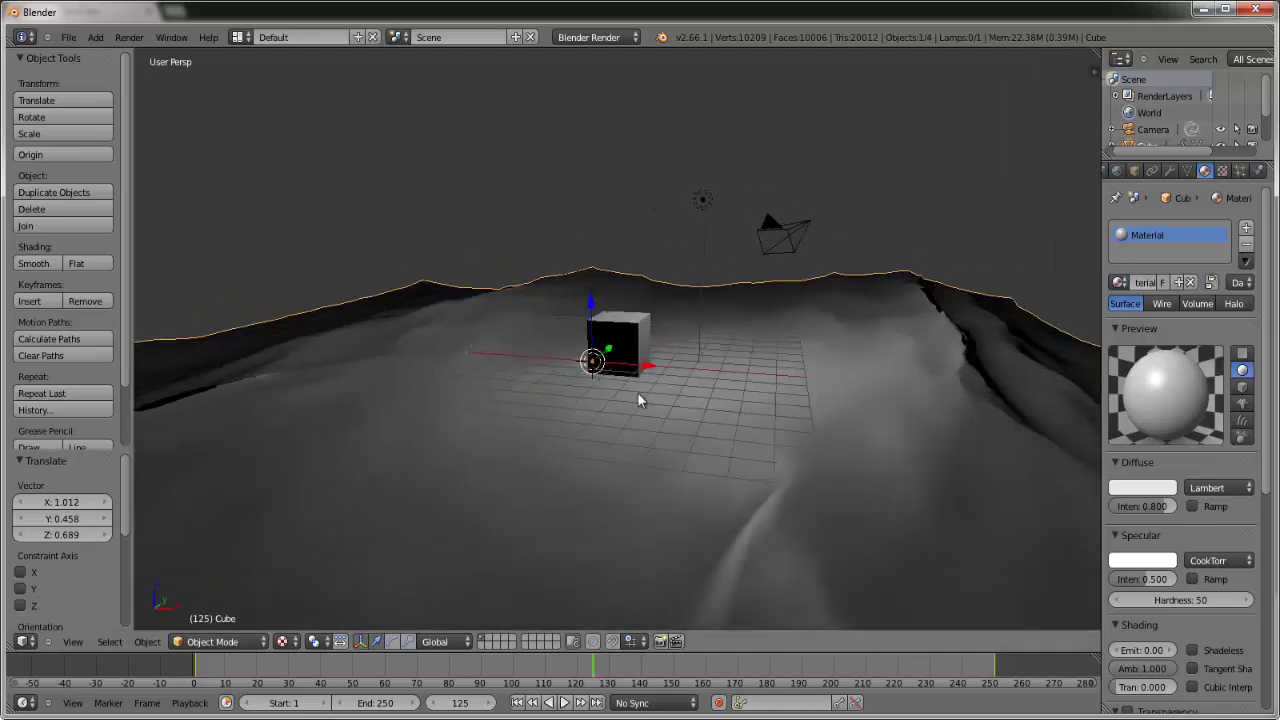
pyautogui.rightClick(701, 202)
# Make the lamp a Hemi light, clear its rotation and rotate it about −145.879° on X
pyautogui.moveTo(701, 205); pyautogui.dragTo(719, 209, button='middle')
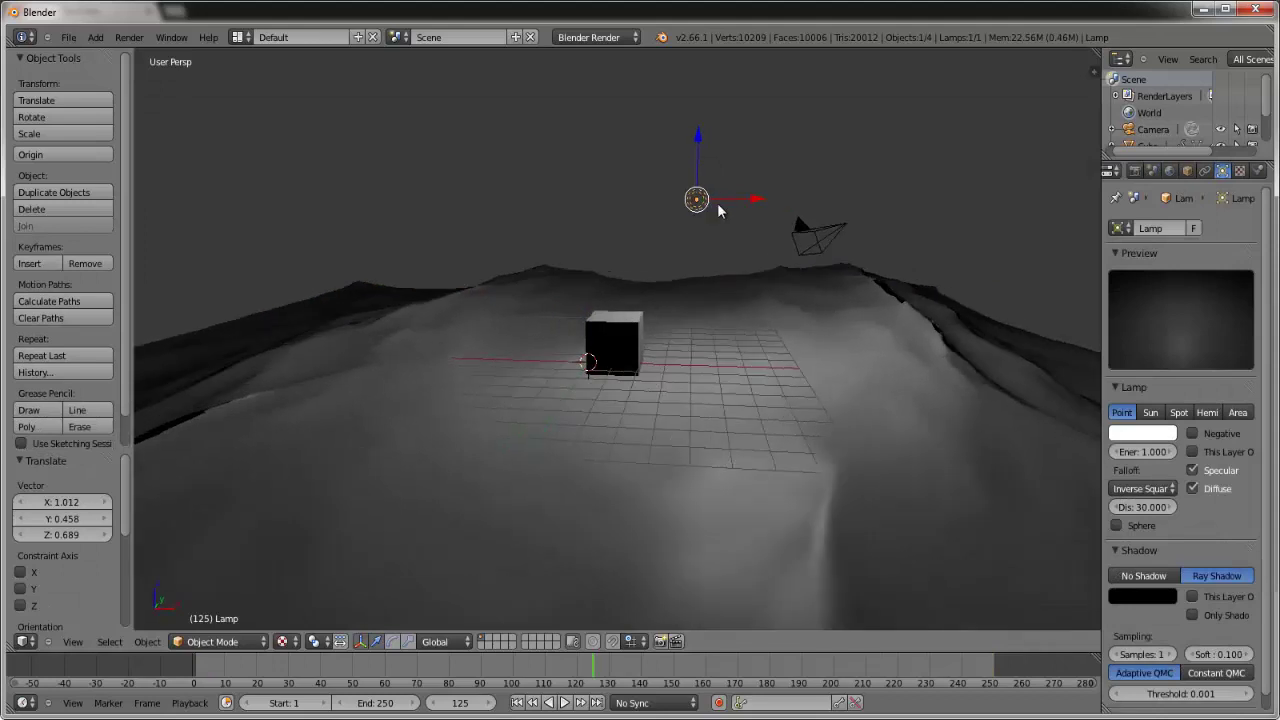
pyautogui.click(1207, 412)
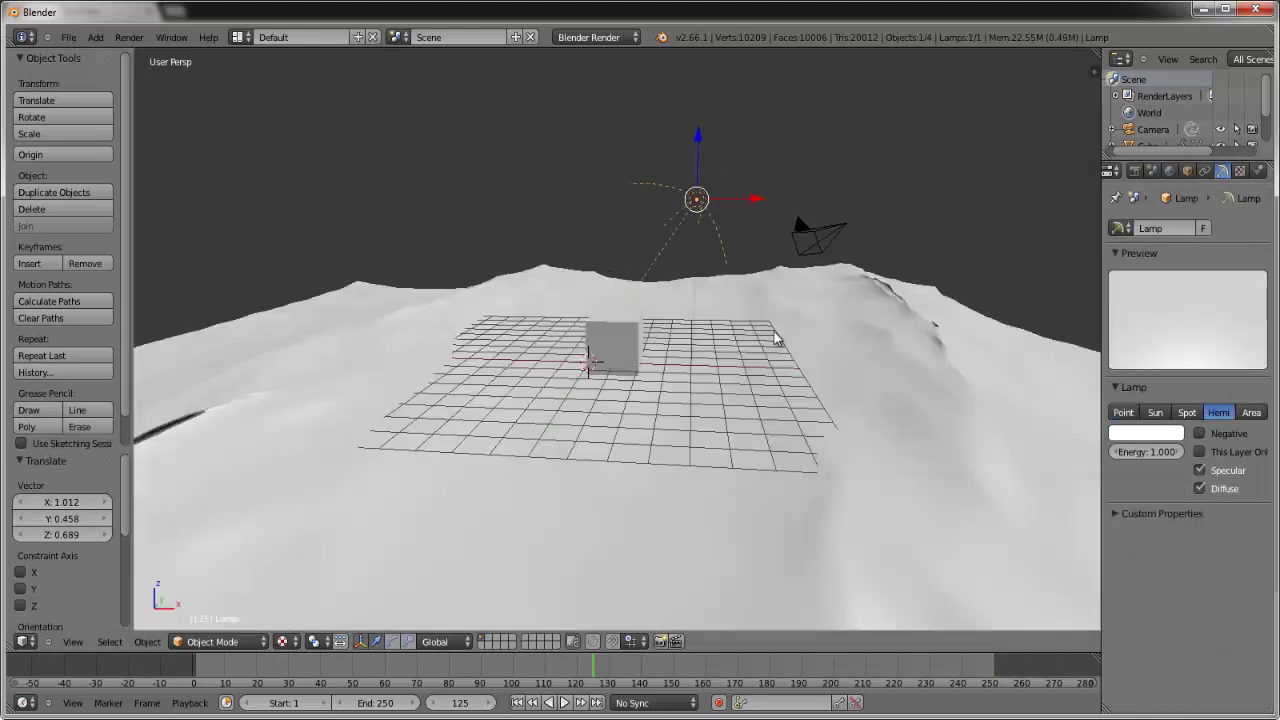
pyautogui.rightClick(610, 349)
pyautogui.rightClick(699, 201)
pyautogui.hotkey('alt', 'r')
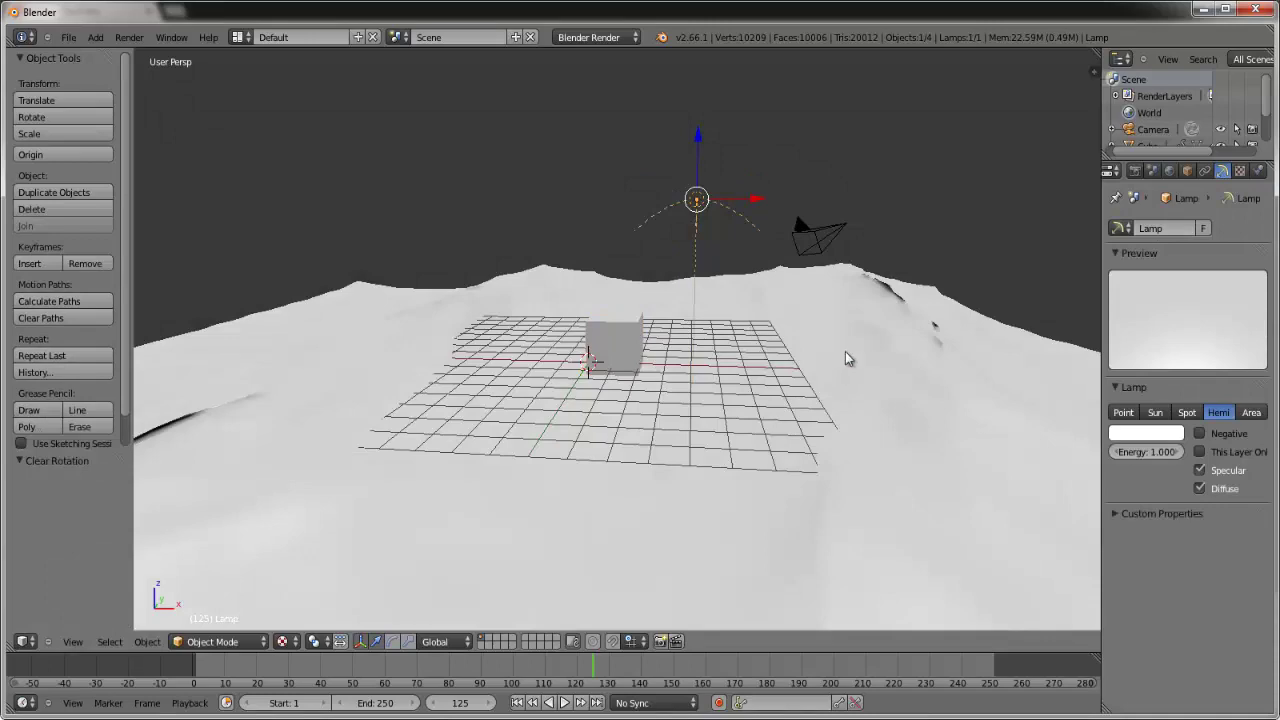
pyautogui.press('r')
pyautogui.press('x')
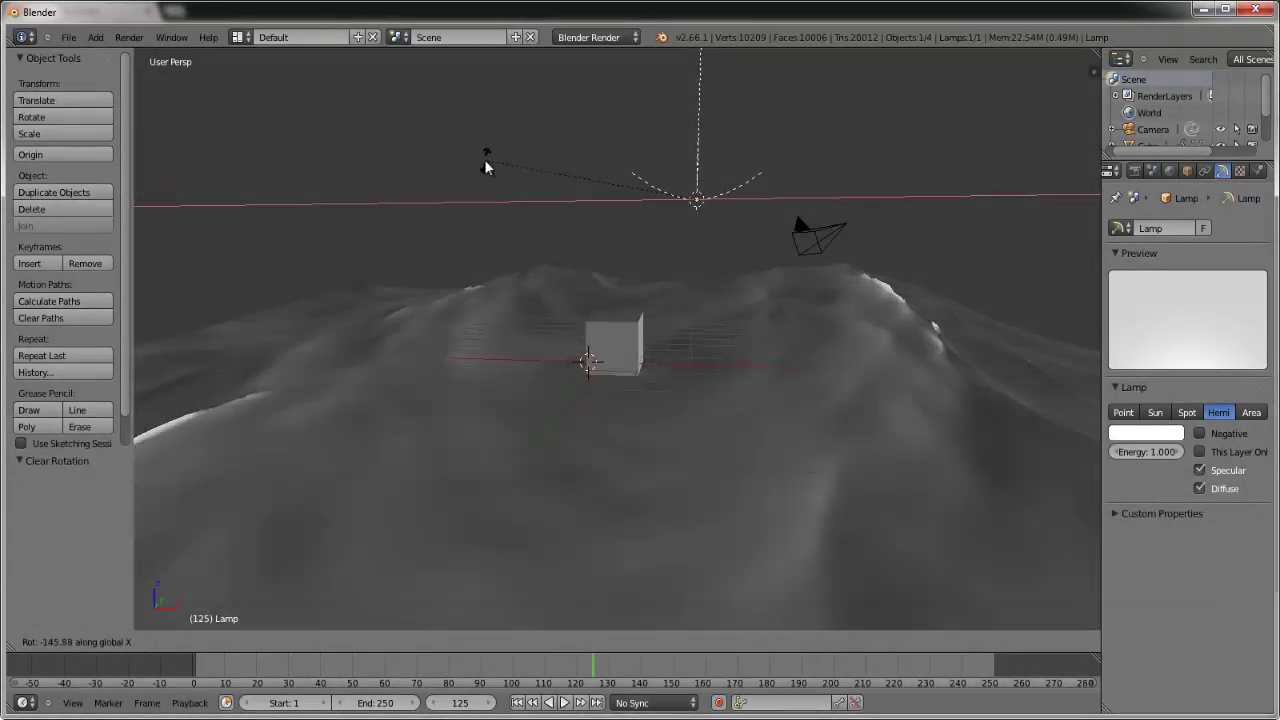
pyautogui.click(484, 165)
# Select the Cube to bring up its material settings
pyautogui.moveTo(484, 165); pyautogui.dragTo(604, 354, button='middle')
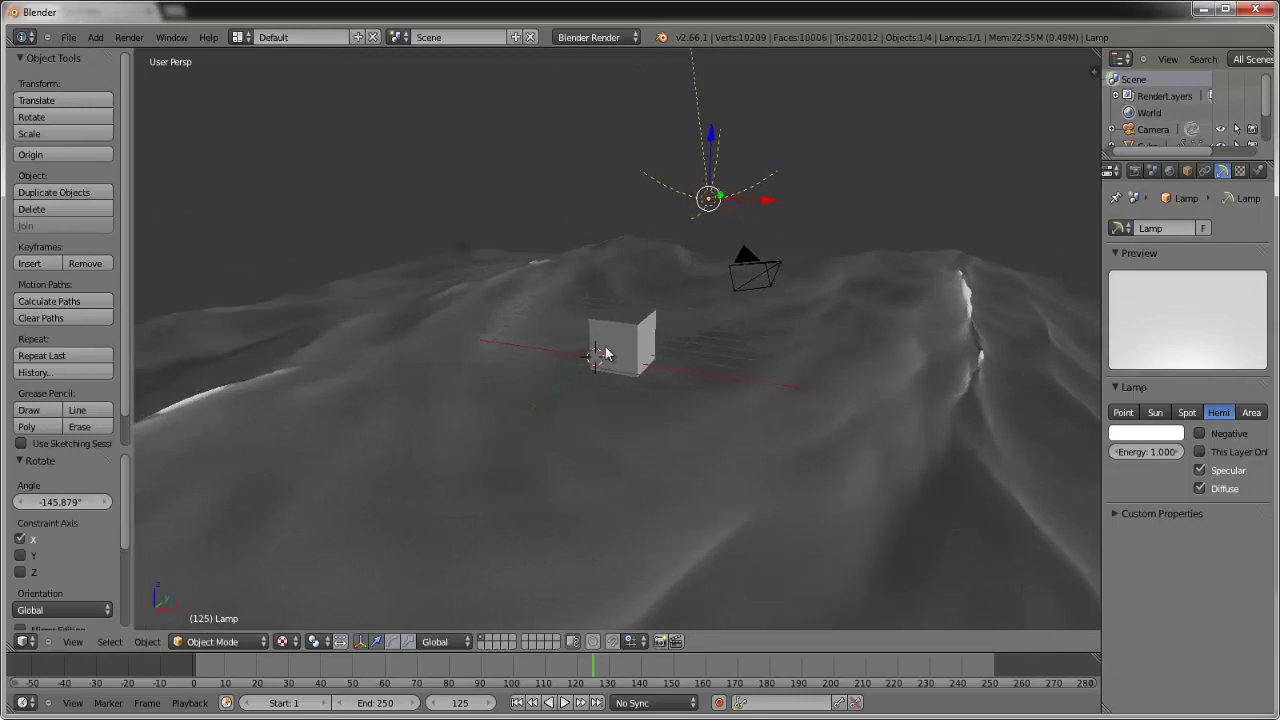
pyautogui.rightClick(604, 354)
pyautogui.moveTo(720, 239); pyautogui.dragTo(701, 340, button='middle')
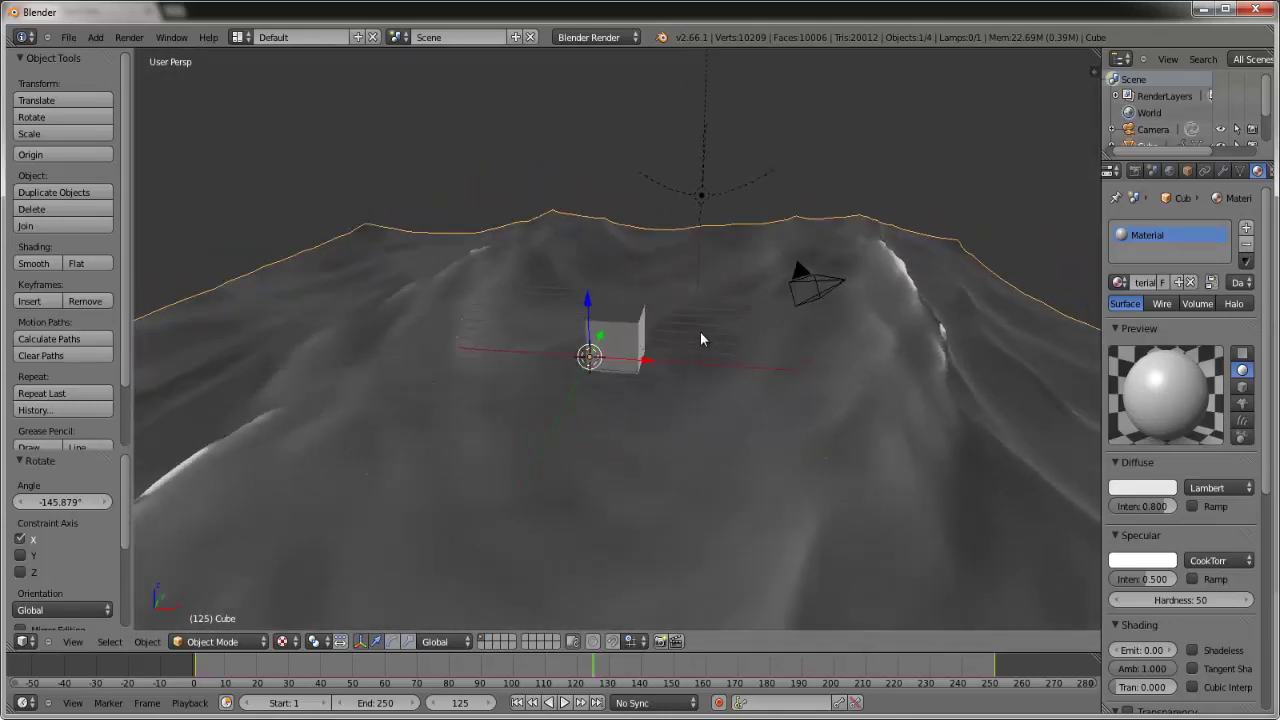
# Set the ocean material's diffuse colour to blue
pyautogui.moveTo(923, 338); pyautogui.dragTo(881, 264, button='middle')
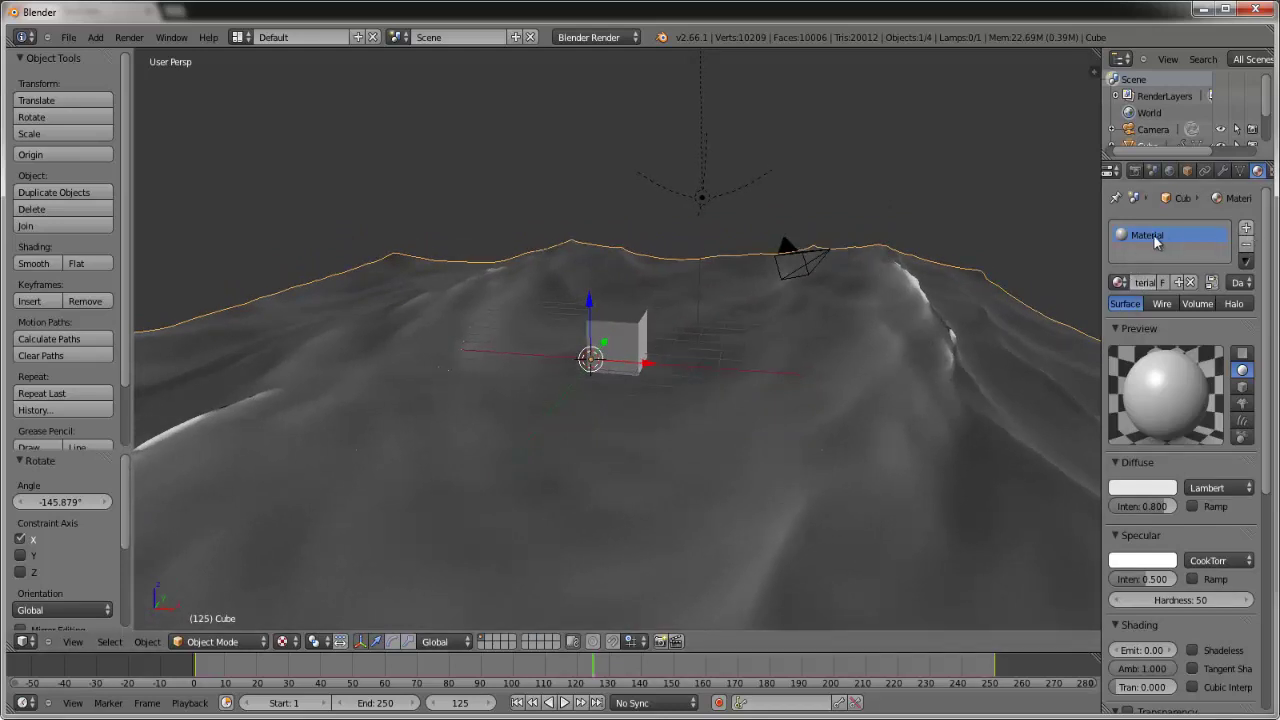
pyautogui.click(1148, 488)
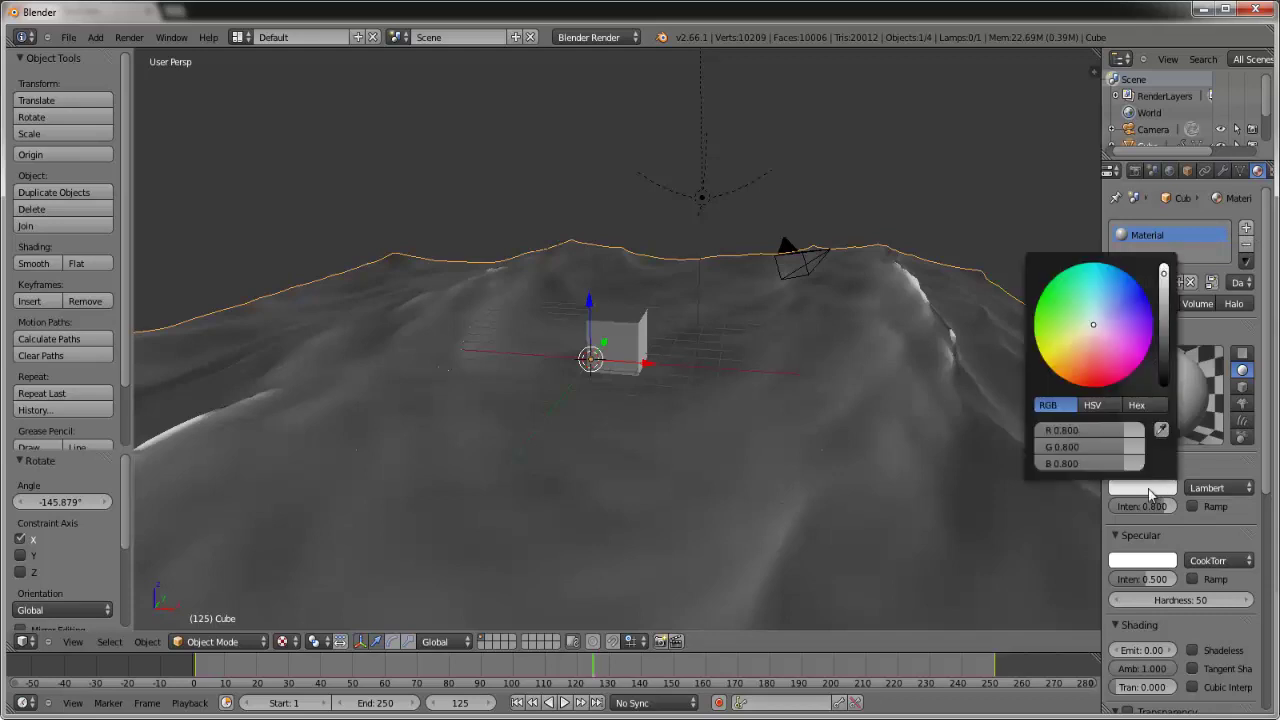
pyautogui.click(1116, 306)
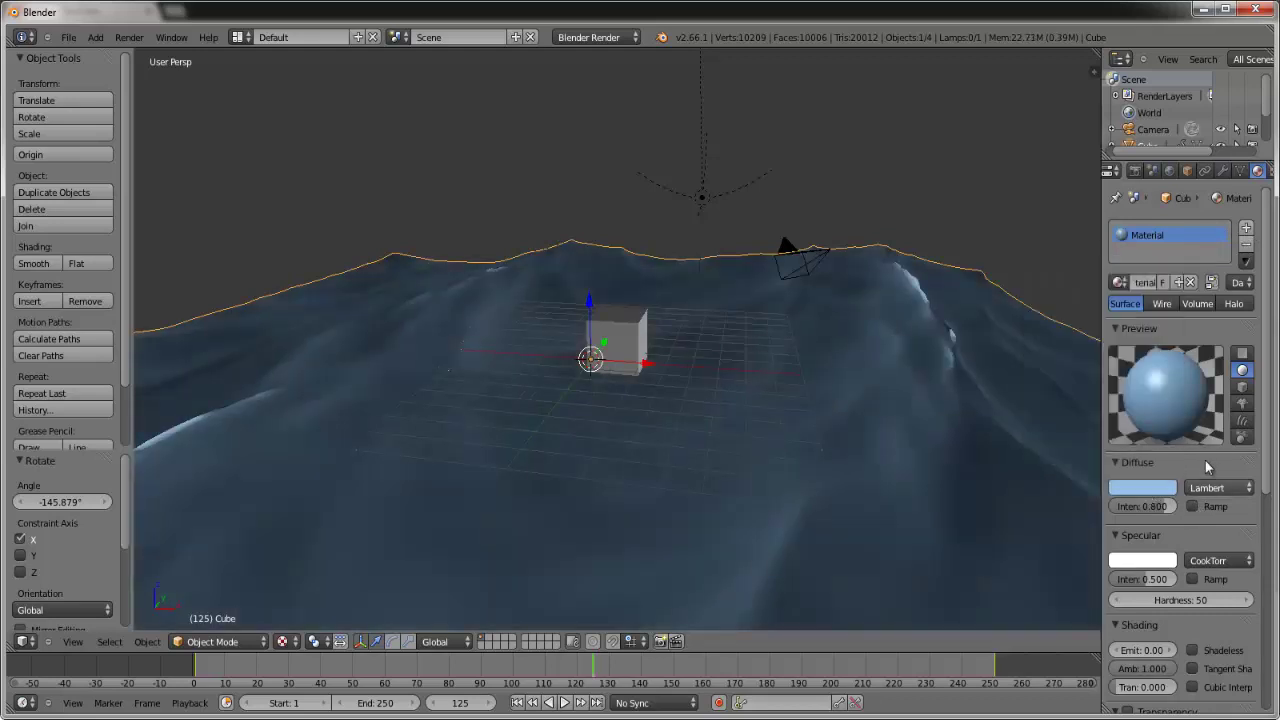
pyautogui.click(1163, 490)
pyautogui.moveTo(1111, 314); pyautogui.dragTo(1136, 296)
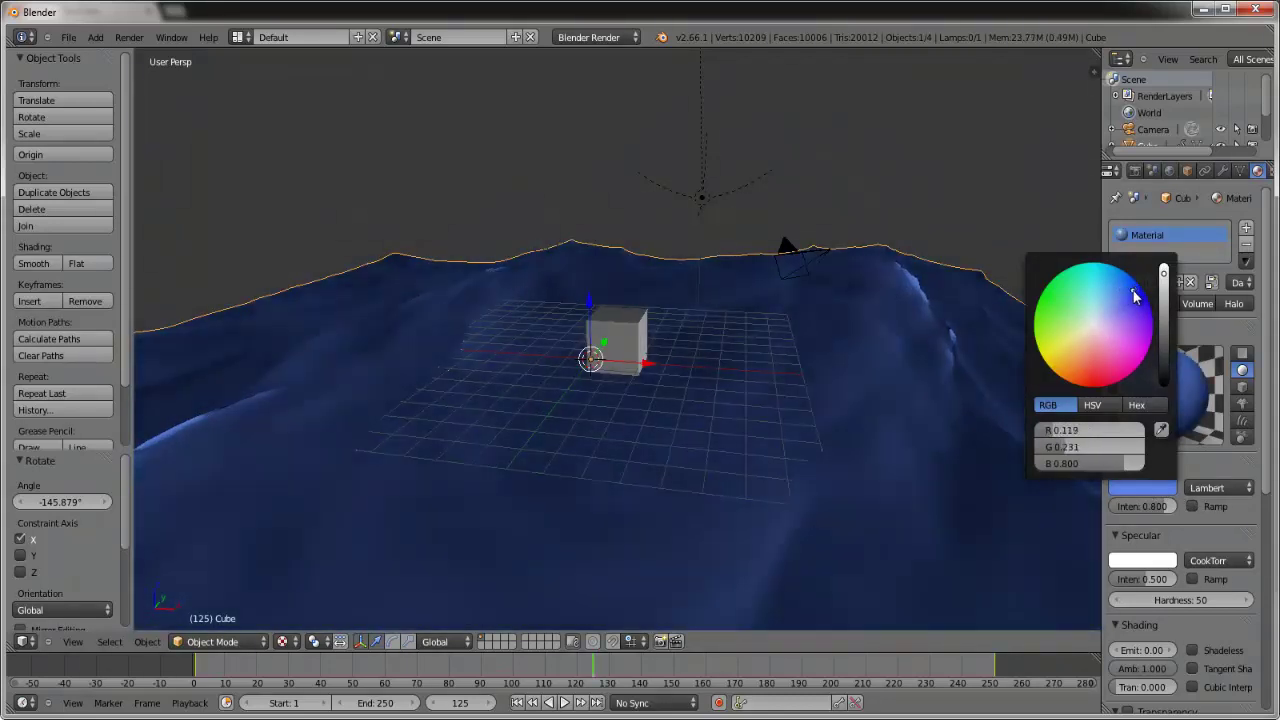
# Enable a diffuse colour ramp, add a stop, and make the end stop light blue
pyautogui.click(1192, 506)
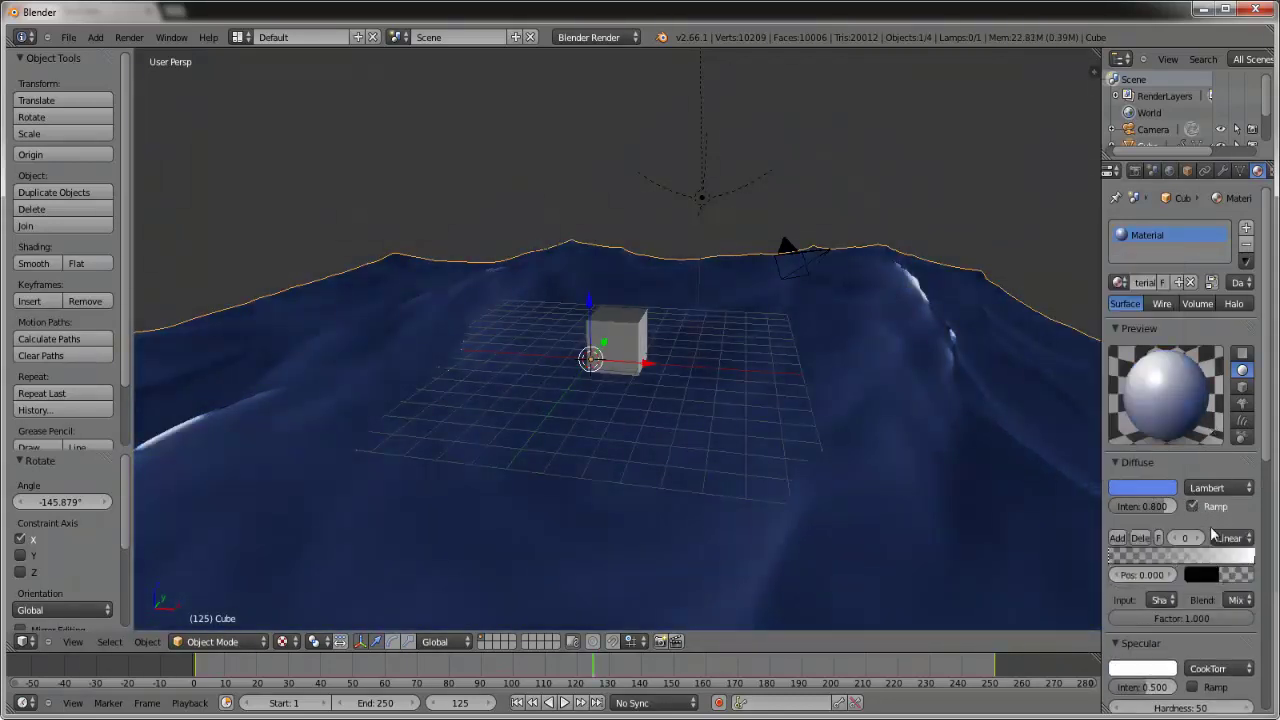
pyautogui.click(1118, 538)
pyautogui.click(1113, 556)
pyautogui.click(1243, 556)
pyautogui.click(1197, 574)
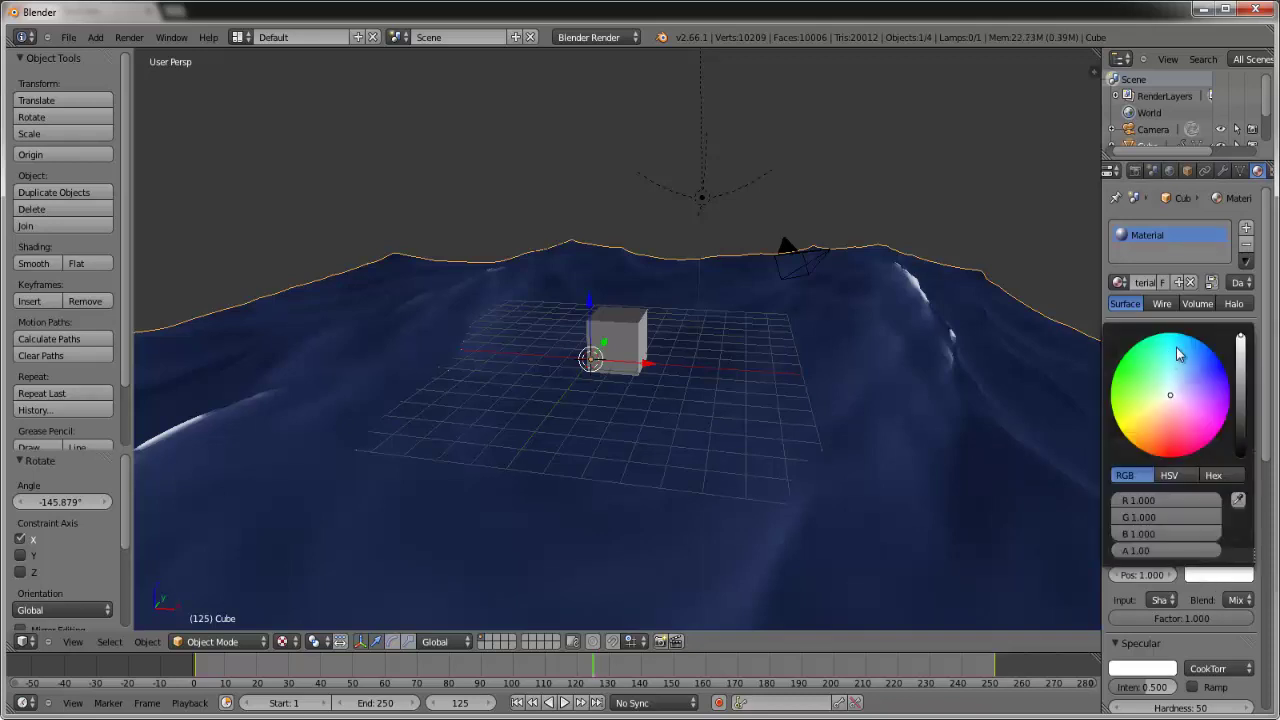
pyautogui.moveTo(1193, 383); pyautogui.dragTo(1212, 365)
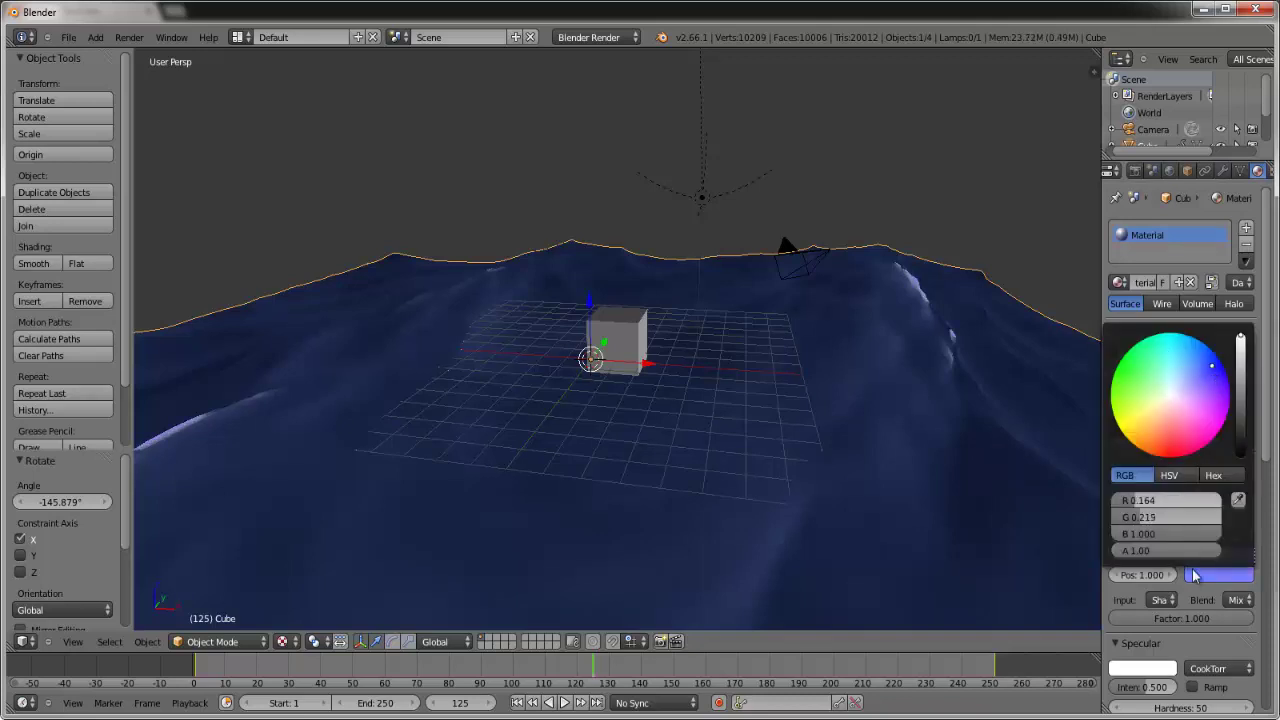
pyautogui.click(1210, 577)
pyautogui.click(1183, 354)
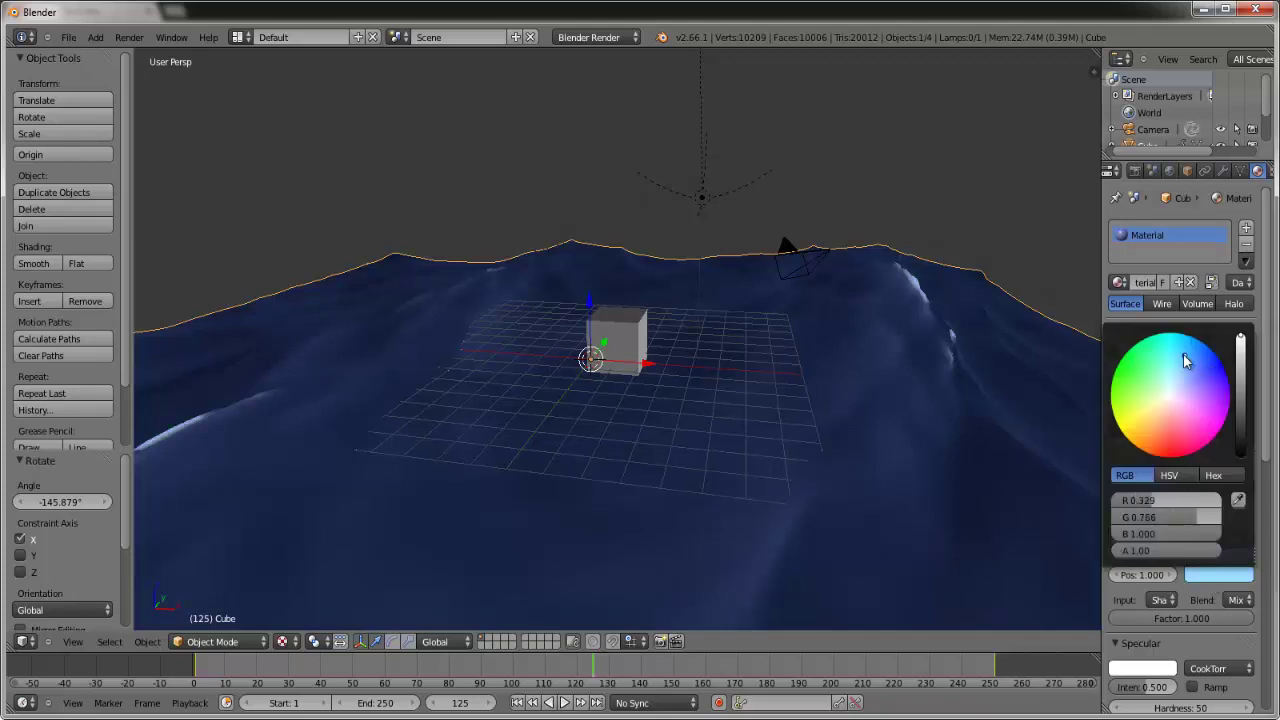
# Make the ramp's middle stop dark blue
pyautogui.click(1182, 556)
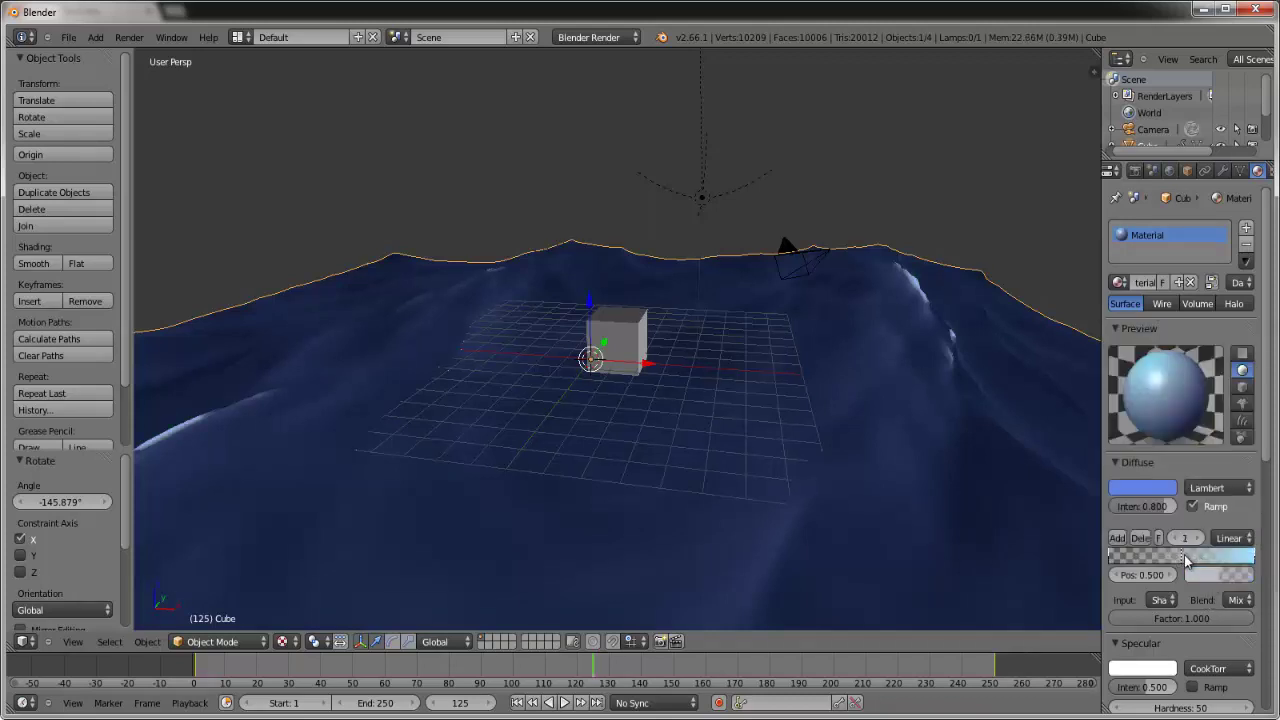
pyautogui.click(1200, 577)
pyautogui.moveTo(1205, 395); pyautogui.dragTo(1235, 372)
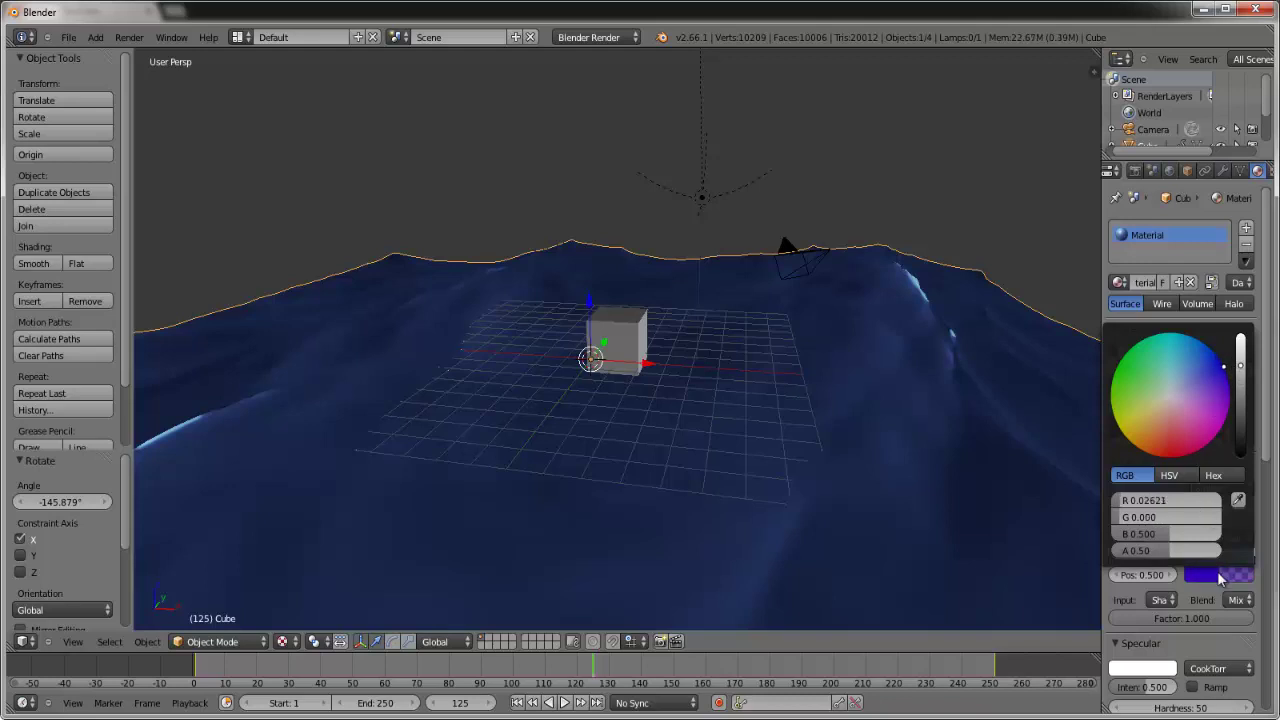
pyautogui.moveTo(391, 160); pyautogui.dragTo(182, 57, button='middle')
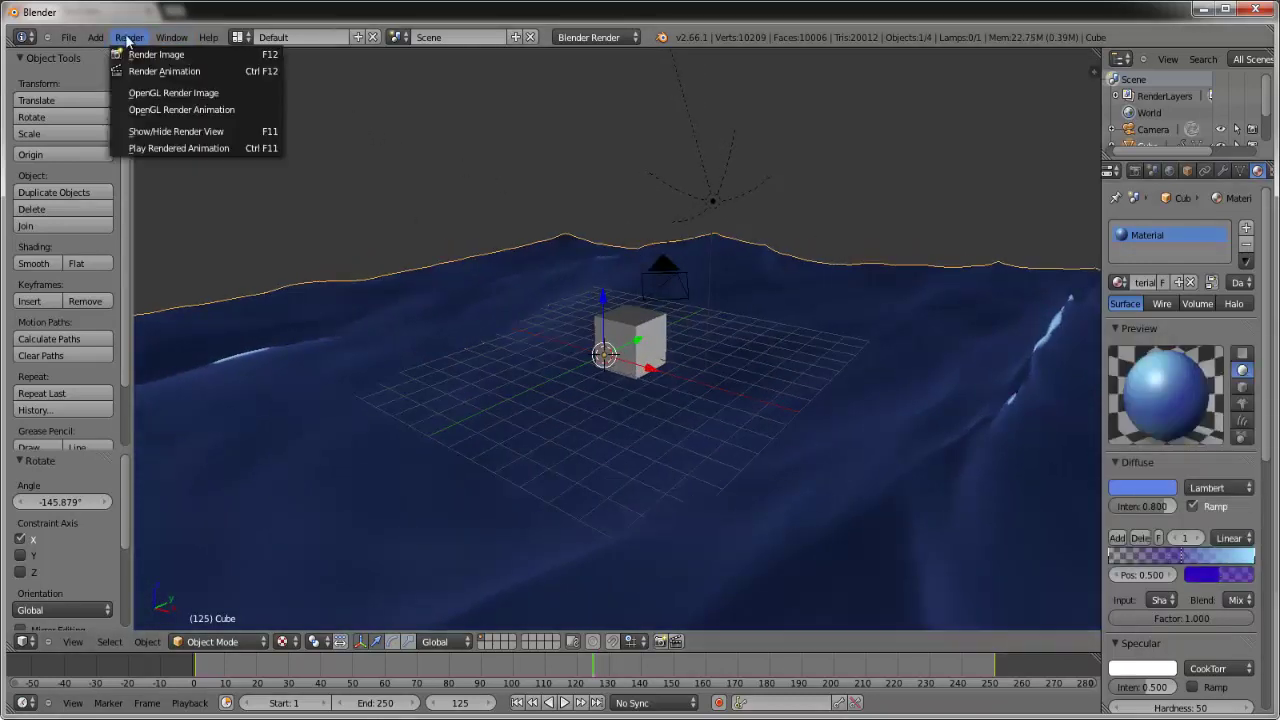
# Render a test image and inspect its pixel colours
pyautogui.click(155, 54)
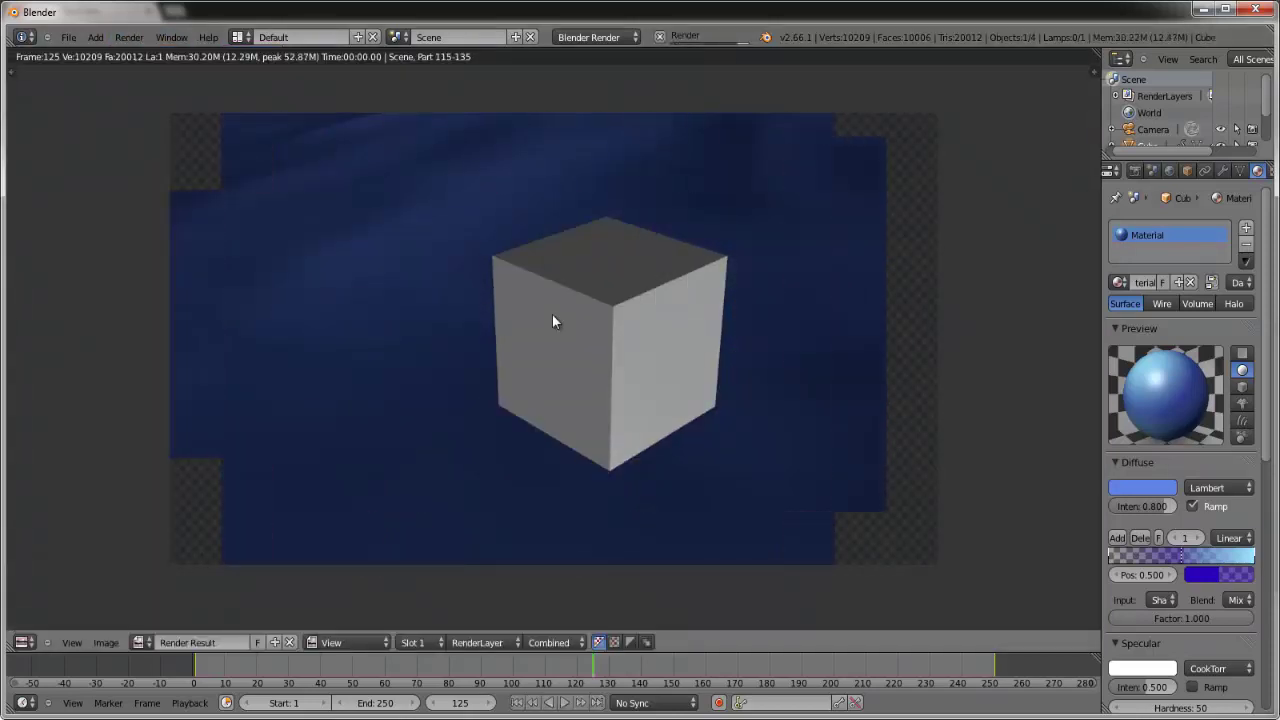
pyautogui.moveTo(570, 297); pyautogui.dragTo(575, 297)
pyautogui.press('Escape')
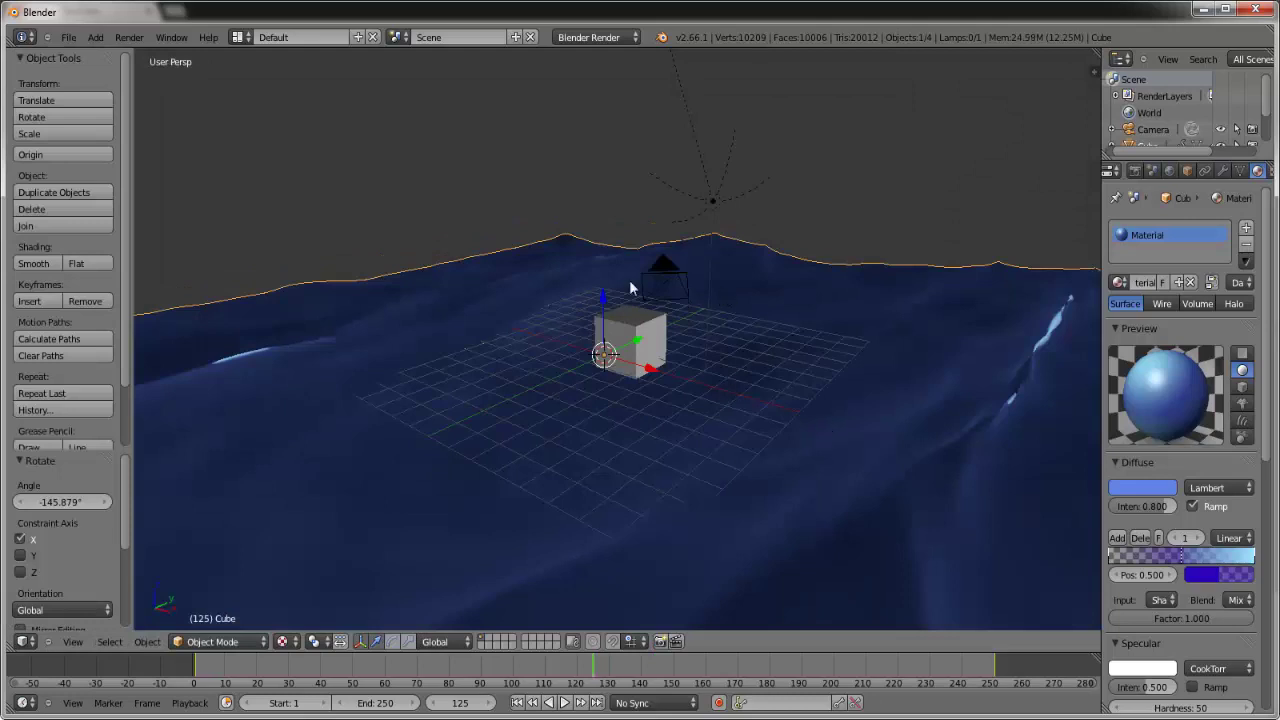
# Raise the camera and rotate it about 17° around Z
pyautogui.rightClick(661, 273)
pyautogui.moveTo(661, 273); pyautogui.dragTo(782, 416, button='middle')
pyautogui.press('g')
pyautogui.click(1046, 295)
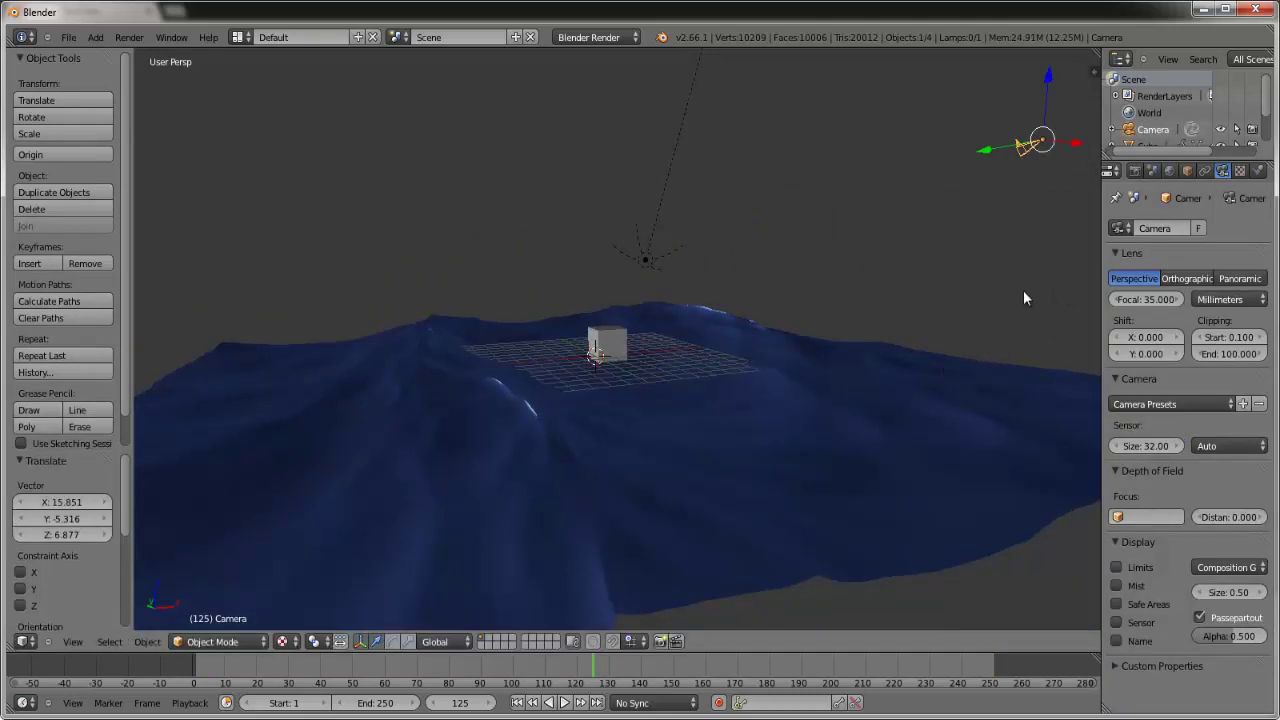
pyautogui.press('KP_0')
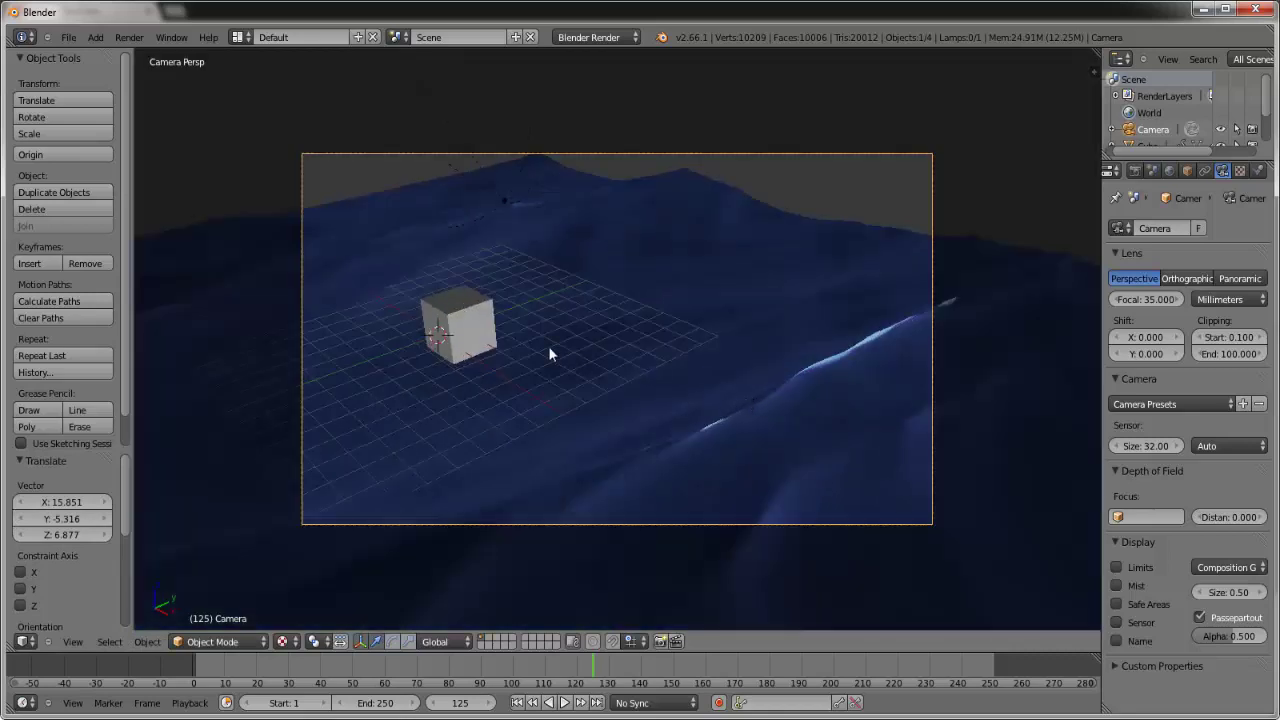
pyautogui.press('r')
pyautogui.press('z')
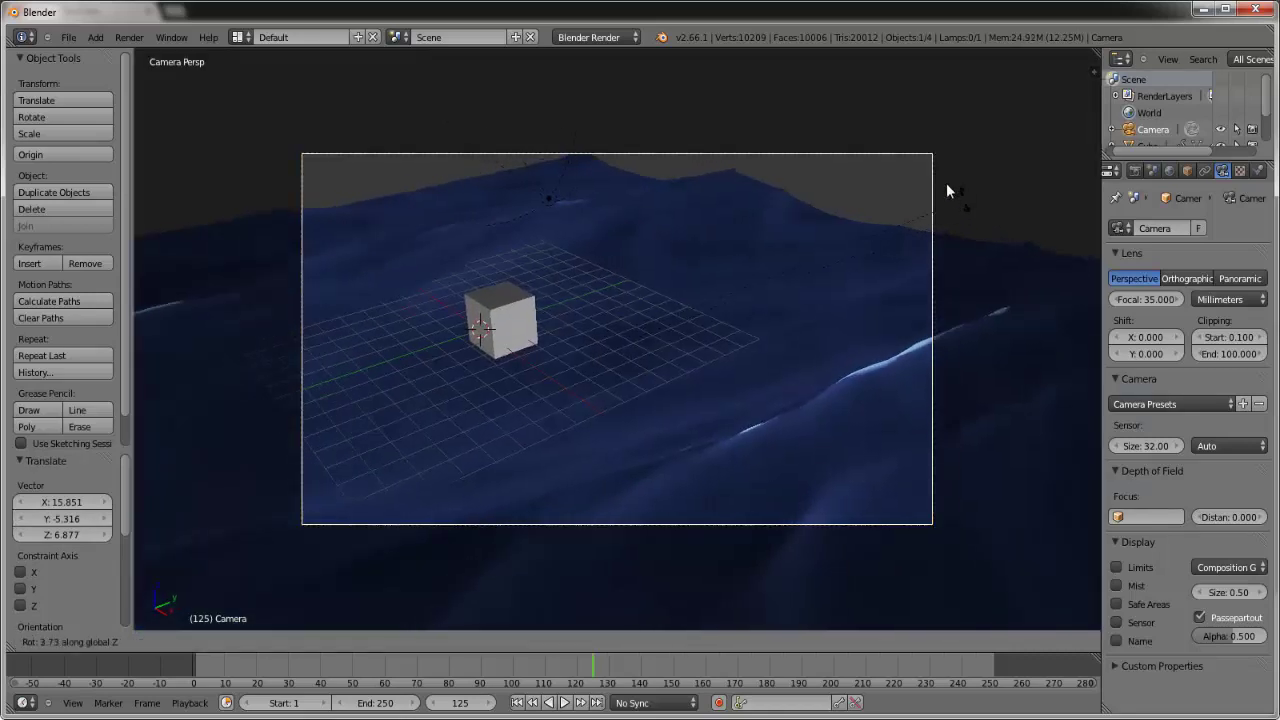
pyautogui.click(902, 133)
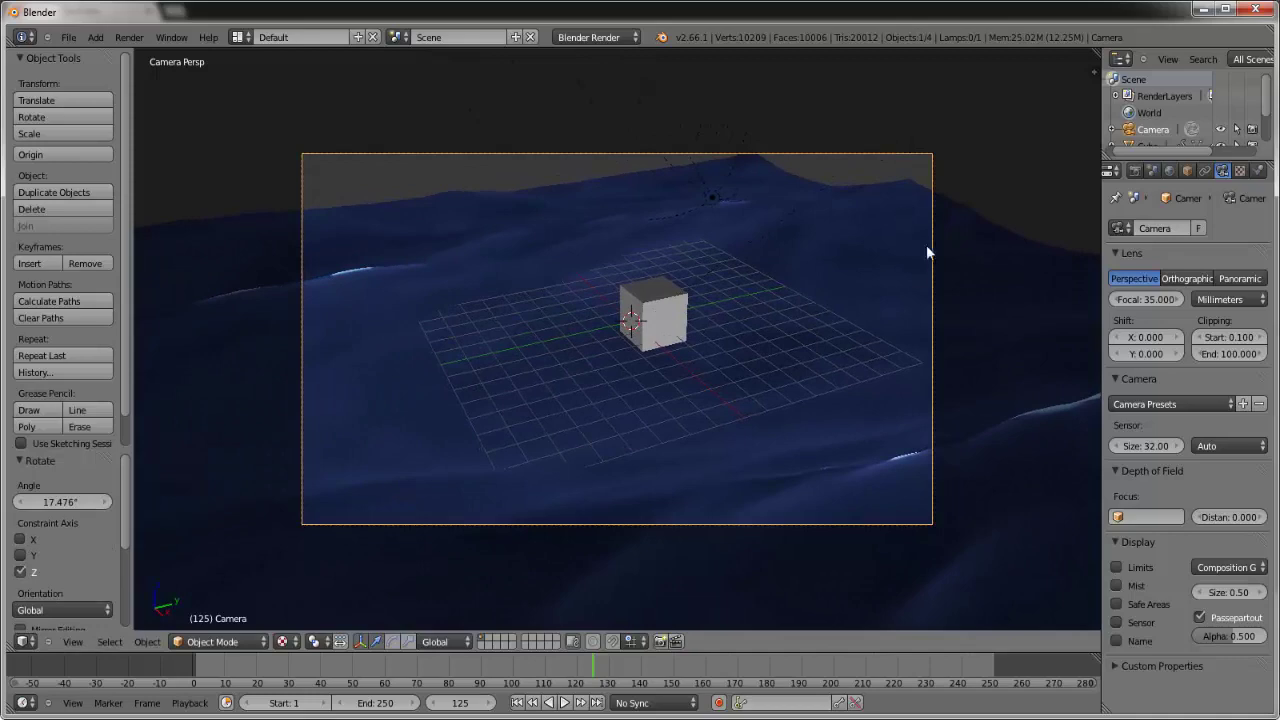
pyautogui.press('r')
pyautogui.press('z')
pyautogui.rightClick(820, 350)
# Rotate the wave surface about 50° around Z and replay the animation from the start
pyautogui.rightClick(864, 321)
pyautogui.press('r')
pyautogui.press('z')
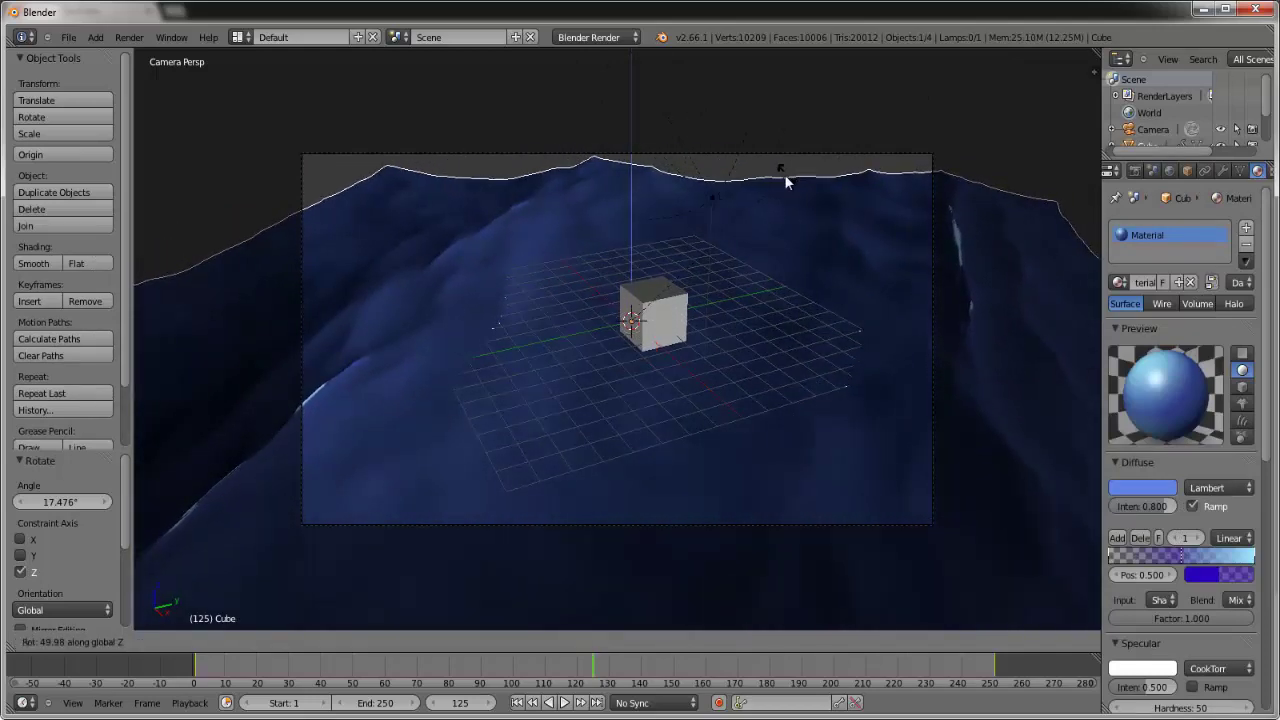
pyautogui.click(784, 174)
pyautogui.click(517, 702)
pyautogui.click(564, 702)
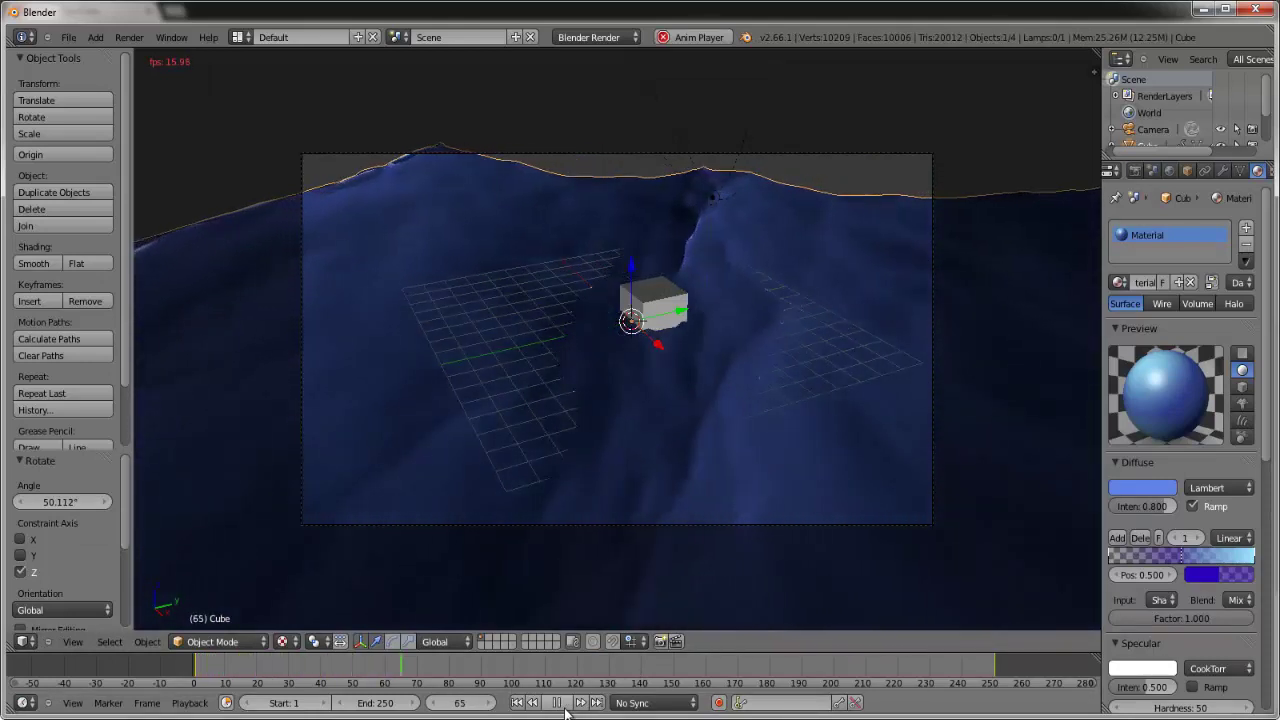
# Enable raytraced transparency on the ocean material with alpha 0.584, adjusting IOR and Fresnel
pyautogui.hotkey('alt', 'a')
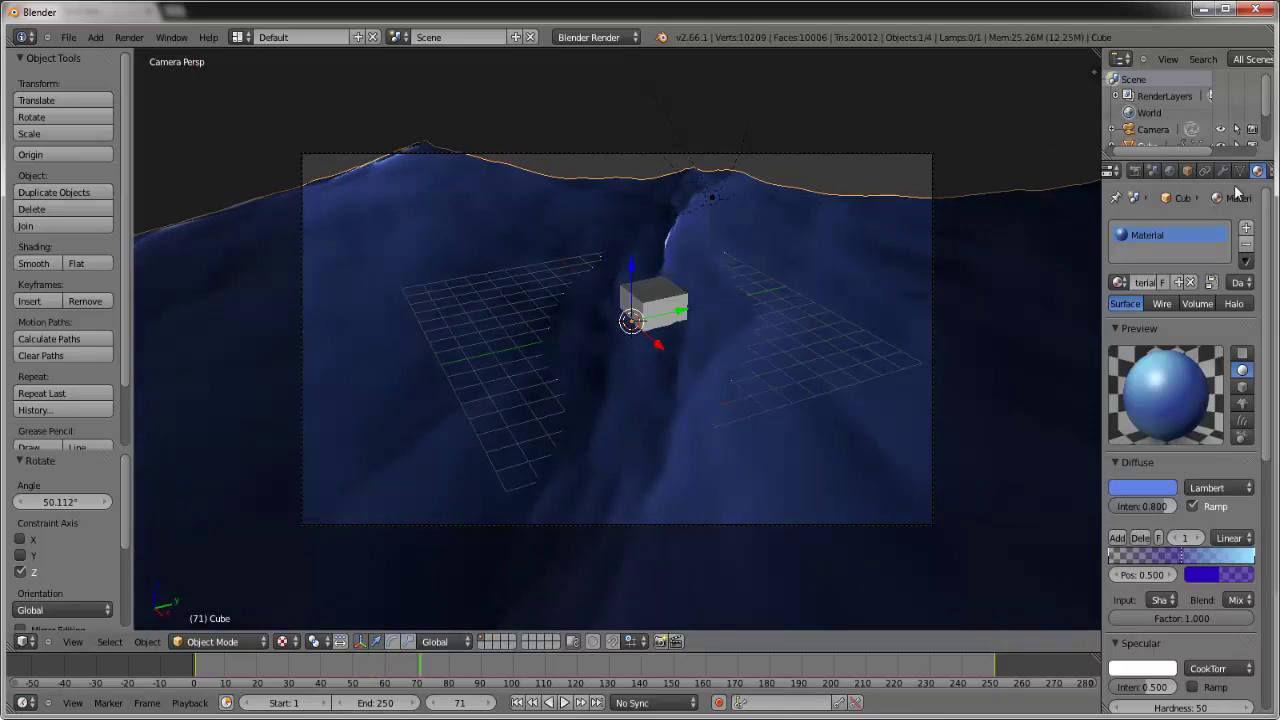
pyautogui.scroll(-8, 1130, 505)
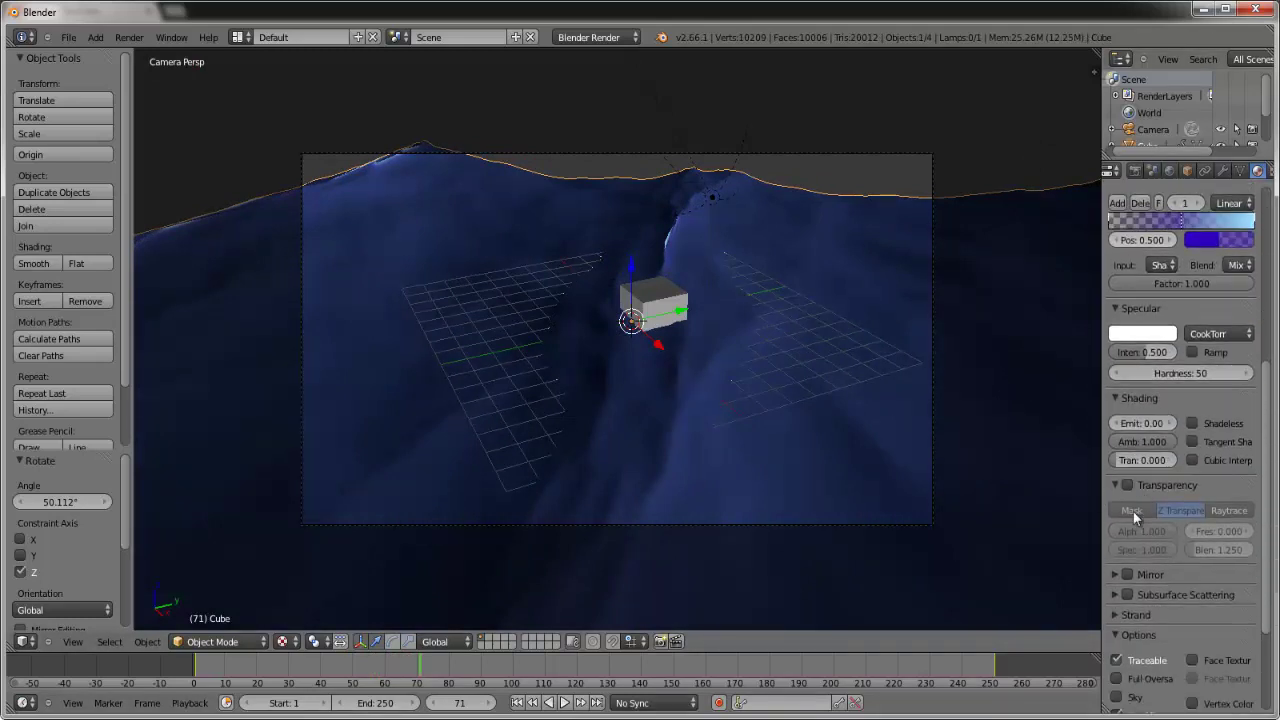
pyautogui.scroll(-3, 1175, 485)
pyautogui.click(1128, 351)
pyautogui.click(1226, 377)
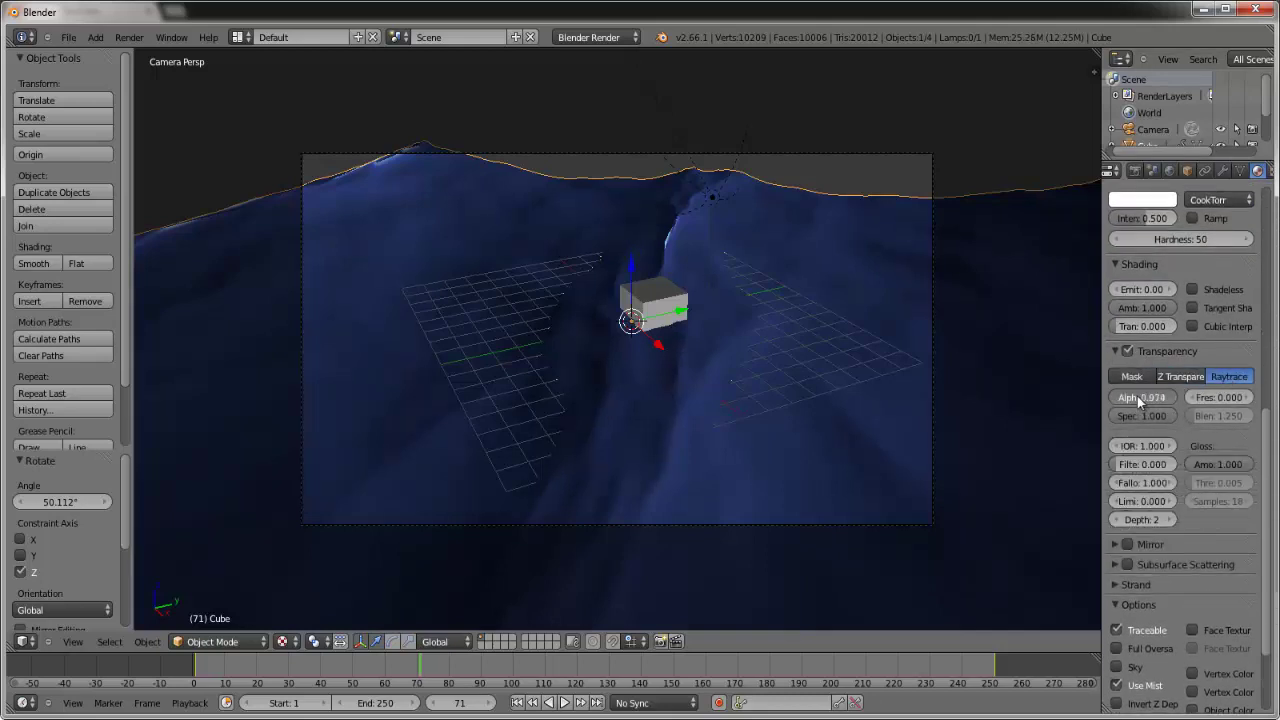
pyautogui.moveTo(1125, 397); pyautogui.dragTo(1122, 402)
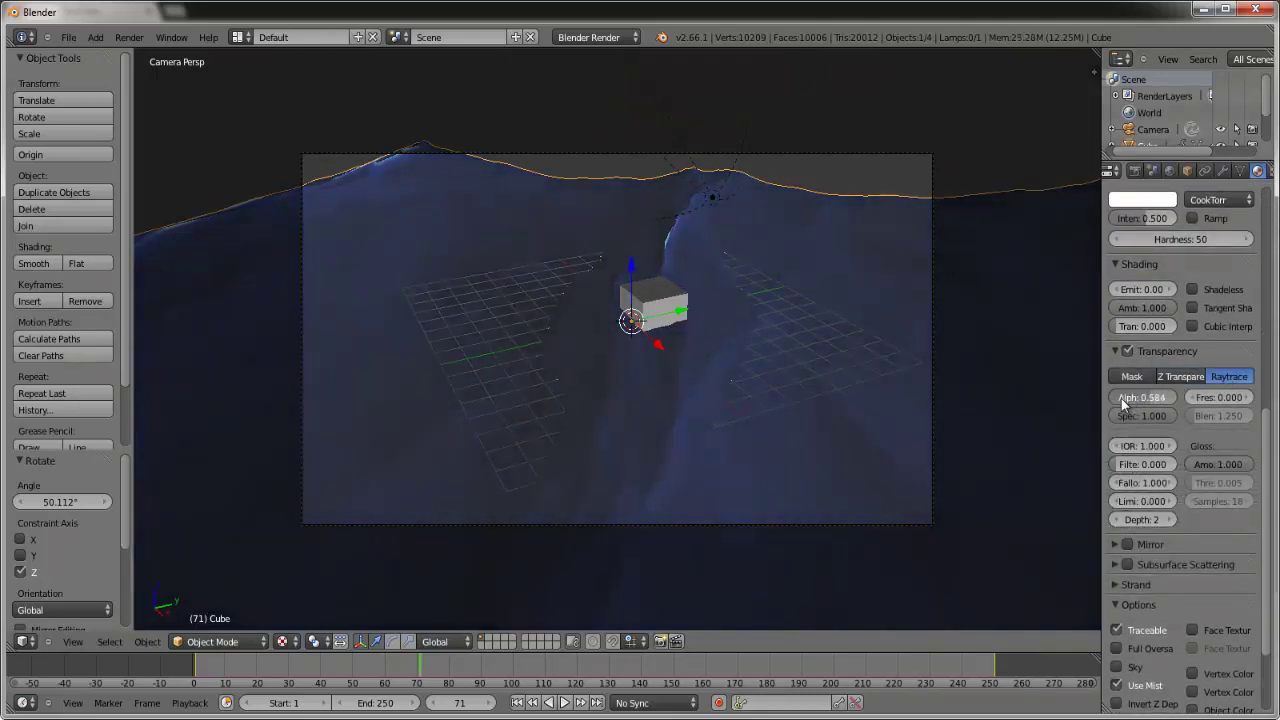
pyautogui.click(1148, 448)
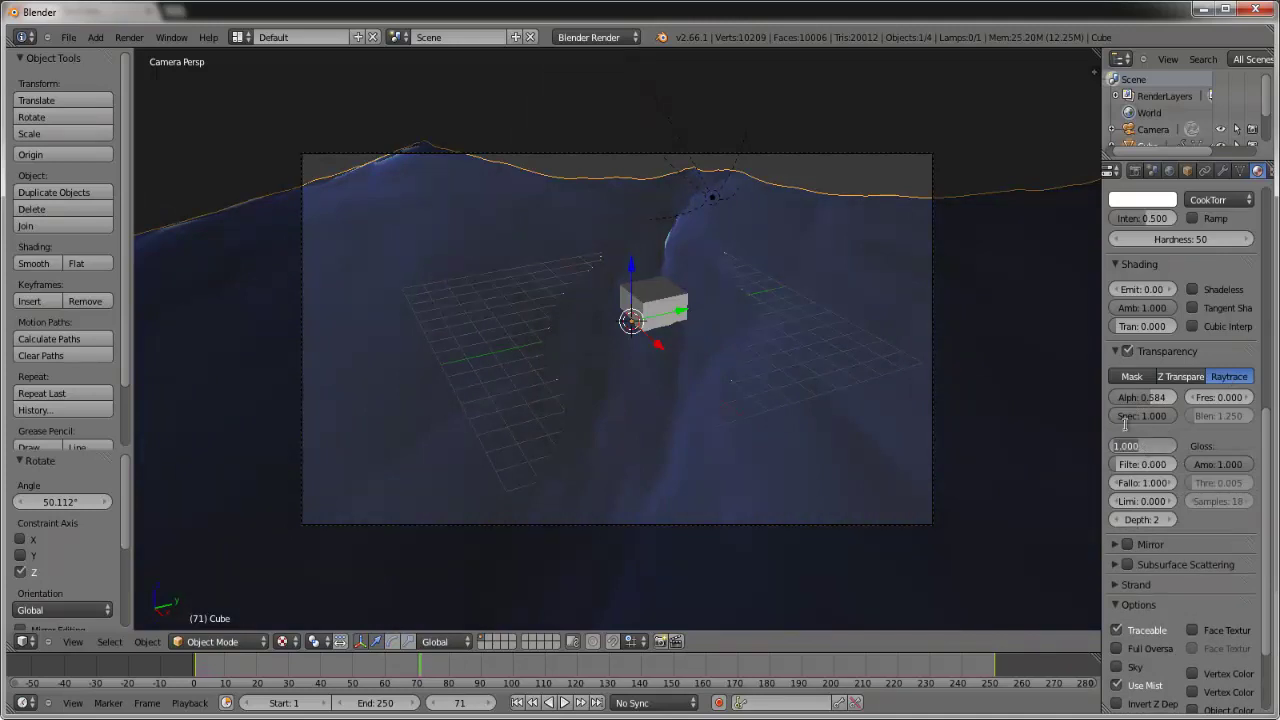
pyautogui.click(1228, 398)
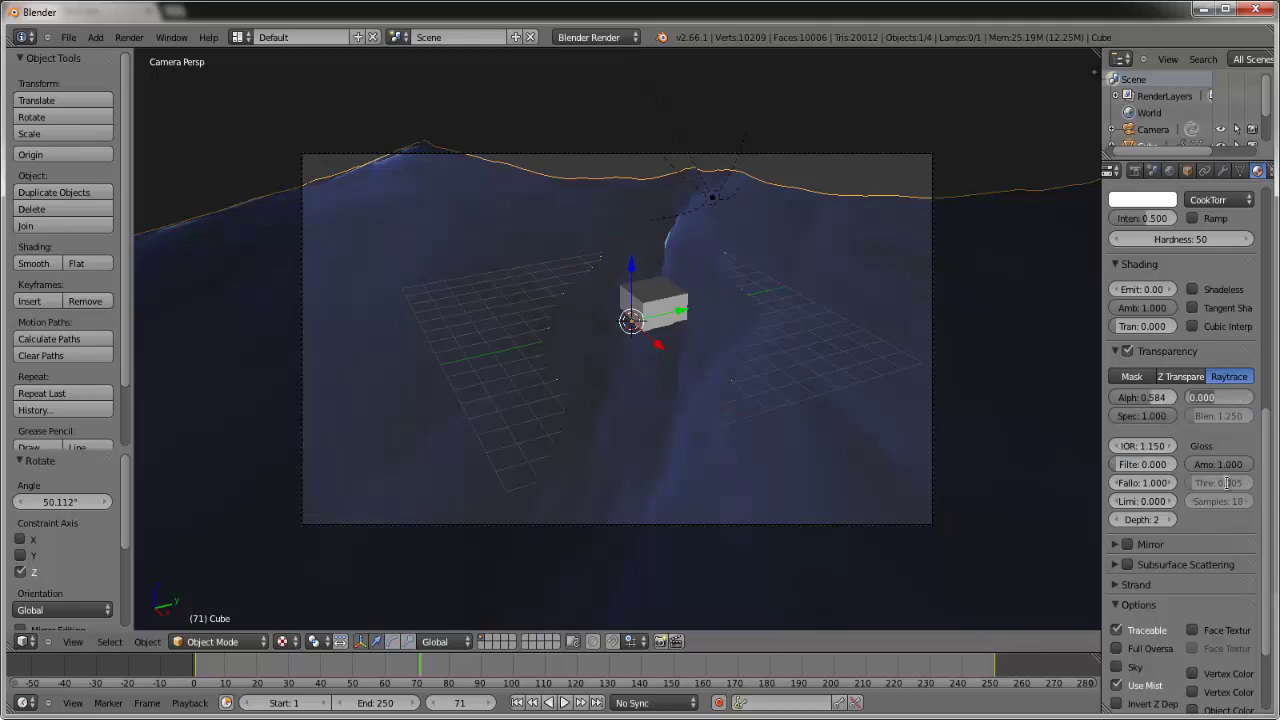
pyautogui.press('Return')
# Enable mirror reflection with a blue mirror colour and Fresnel 3
pyautogui.scroll(-3, 1268, 462)
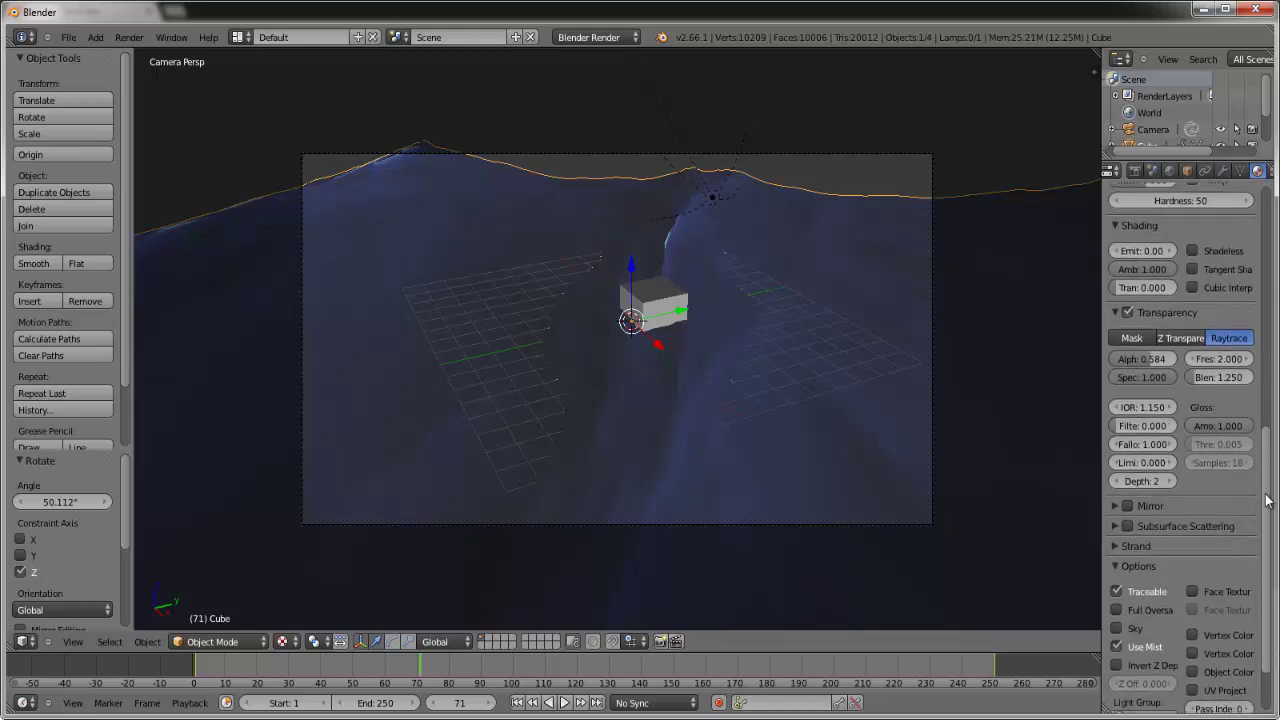
pyautogui.click(1136, 429)
pyautogui.click(1127, 428)
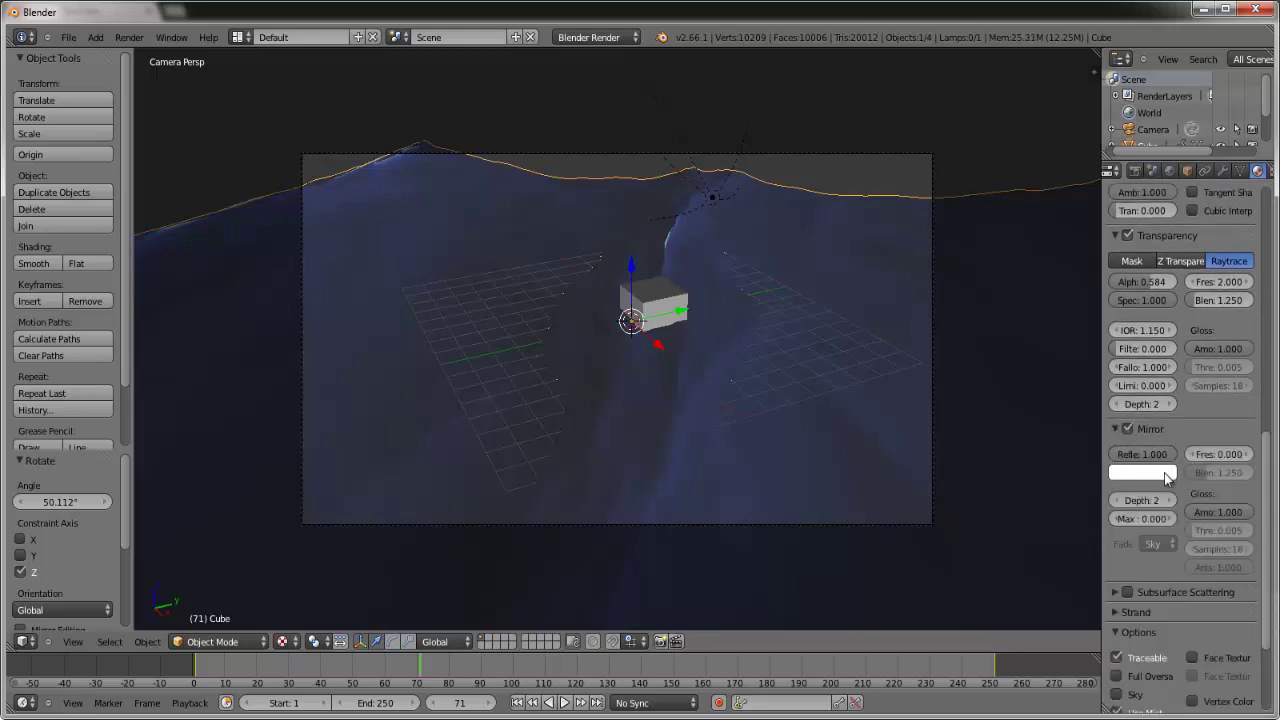
pyautogui.click(1164, 473)
pyautogui.moveTo(1130, 284); pyautogui.dragTo(1136, 282)
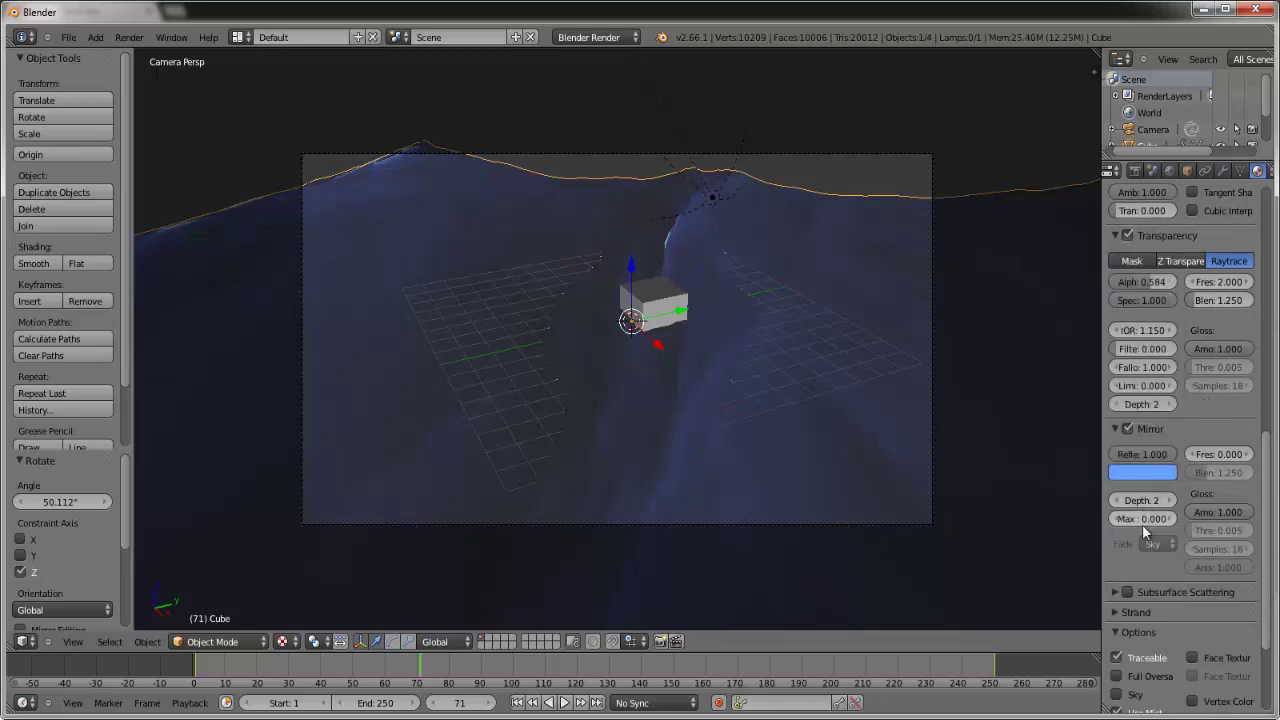
pyautogui.click(1218, 454)
pyautogui.write('3')
pyautogui.press('Return')
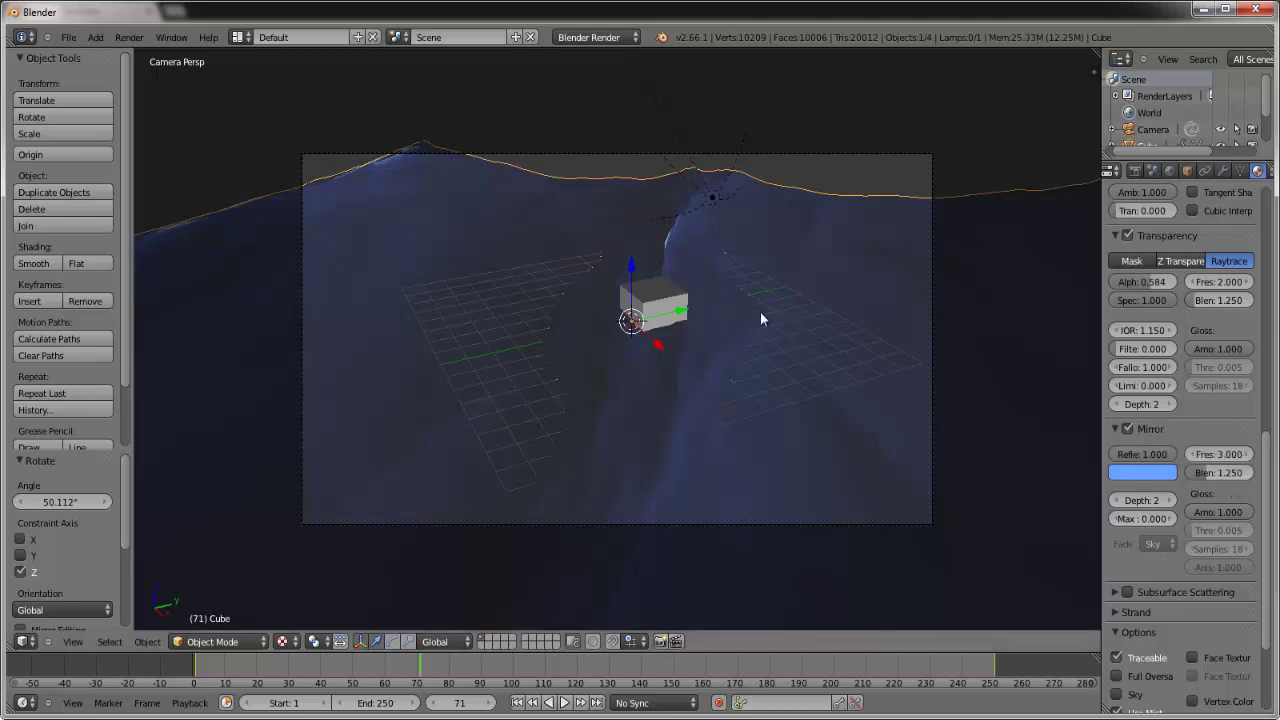
pyautogui.hotkey('ctrl', 's')
# Save the scene as water 2.blend
pyautogui.click(361, 101)
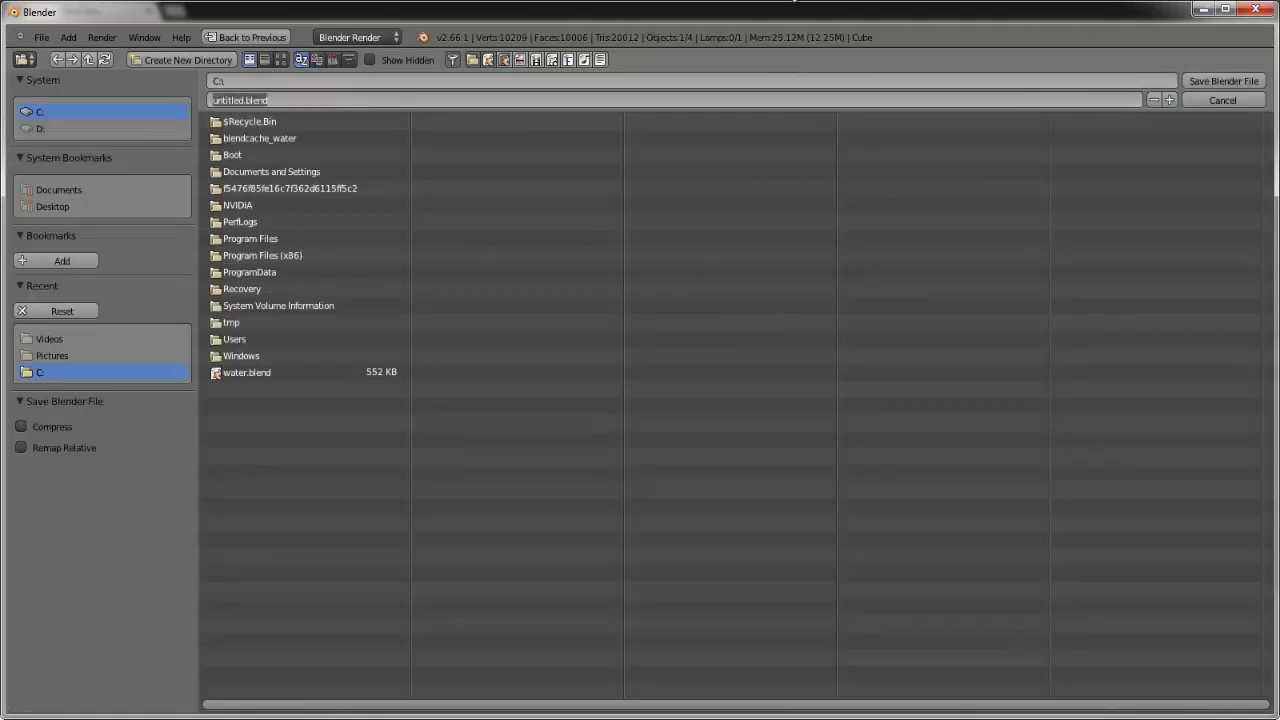
pyautogui.write('water 2')
pyautogui.press('Return')
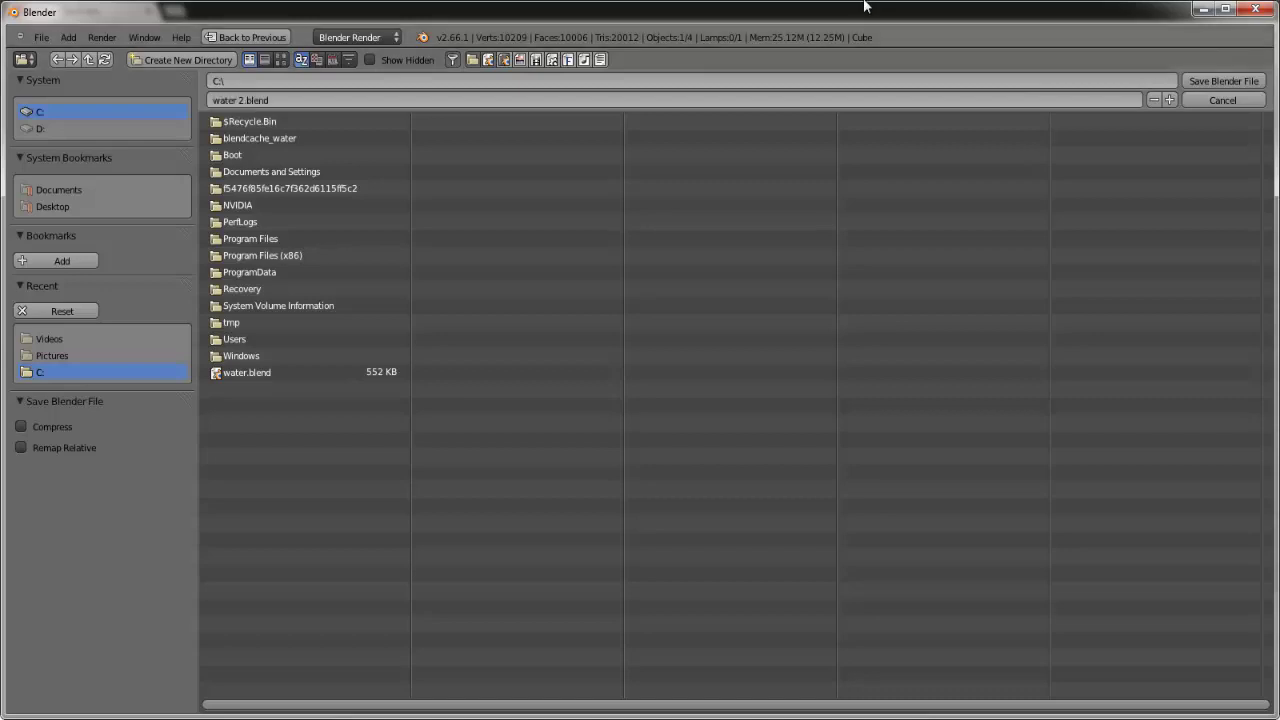
pyautogui.click(1200, 82)
# Render the current frame from the camera
pyautogui.click(132, 38)
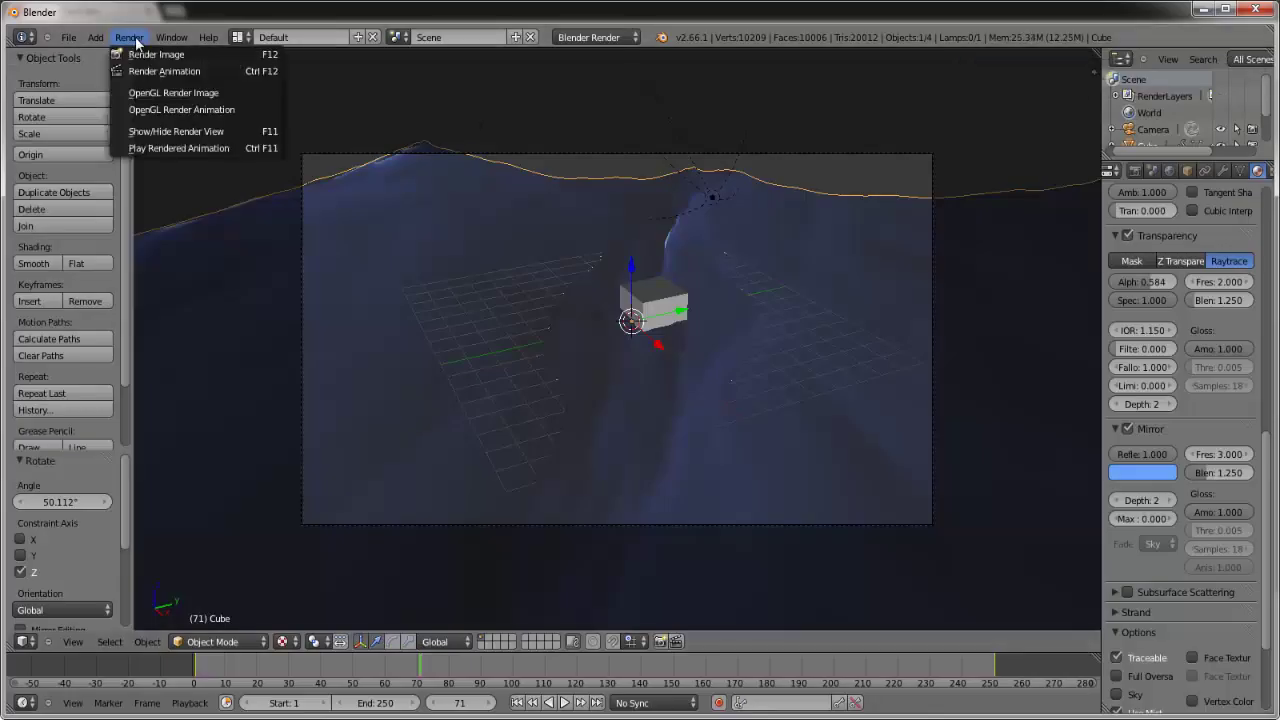
pyautogui.click(152, 54)
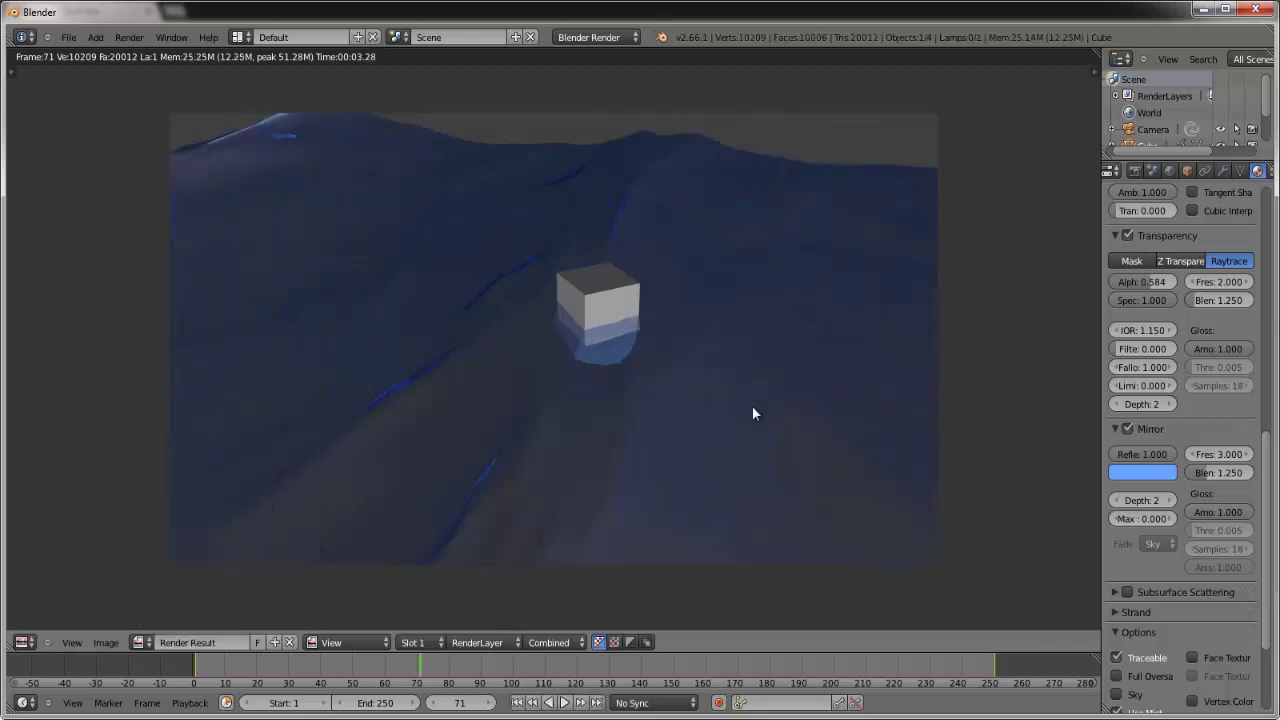
pyautogui.scroll(12, 1213, 399)
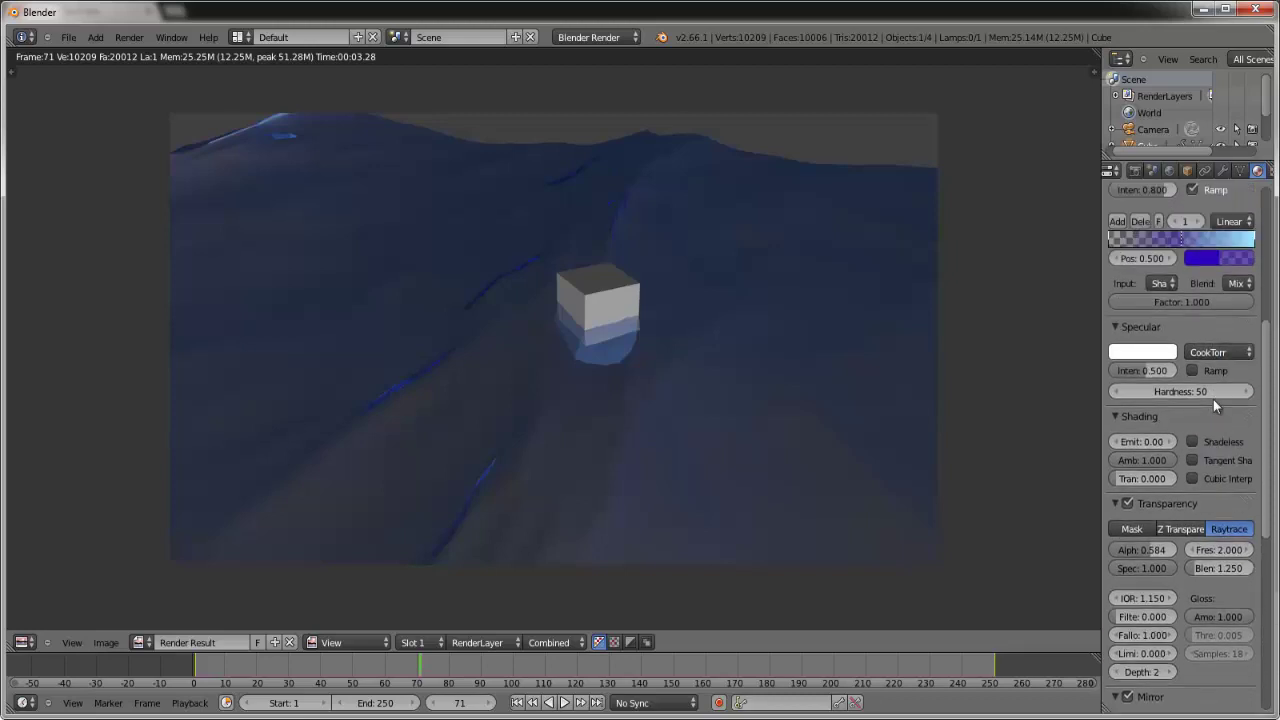
# Give the water material a cyan specular colour, intensity 1.000 and hardness 511
pyautogui.scroll(-3, 1192, 400)
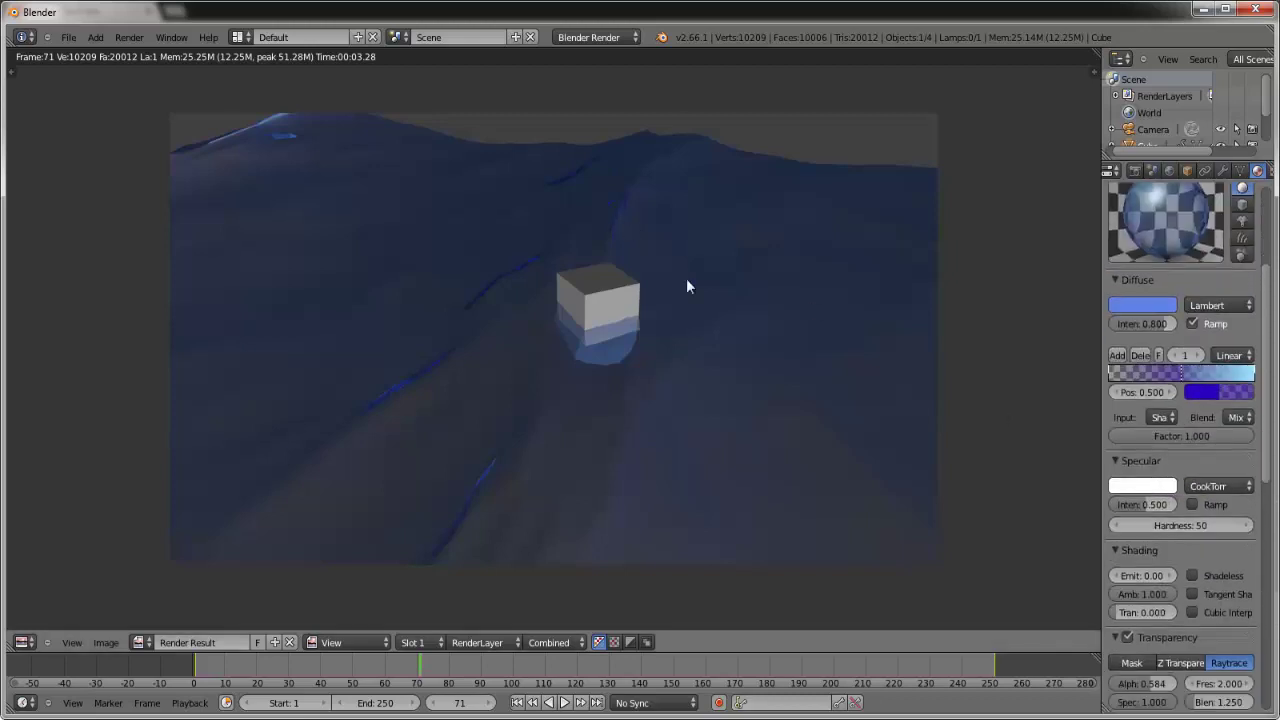
pyautogui.click(1149, 489)
pyautogui.moveTo(1128, 297); pyautogui.dragTo(1106, 266)
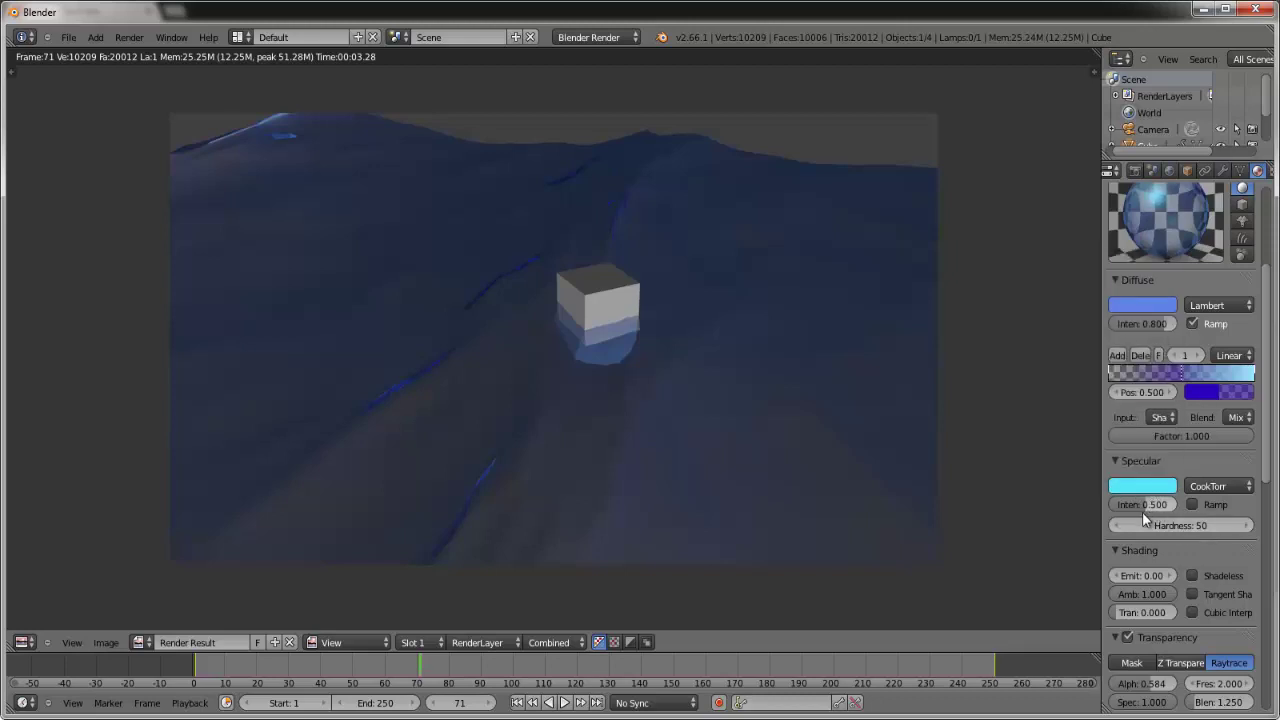
pyautogui.moveTo(1130, 504); pyautogui.dragTo(1220, 508)
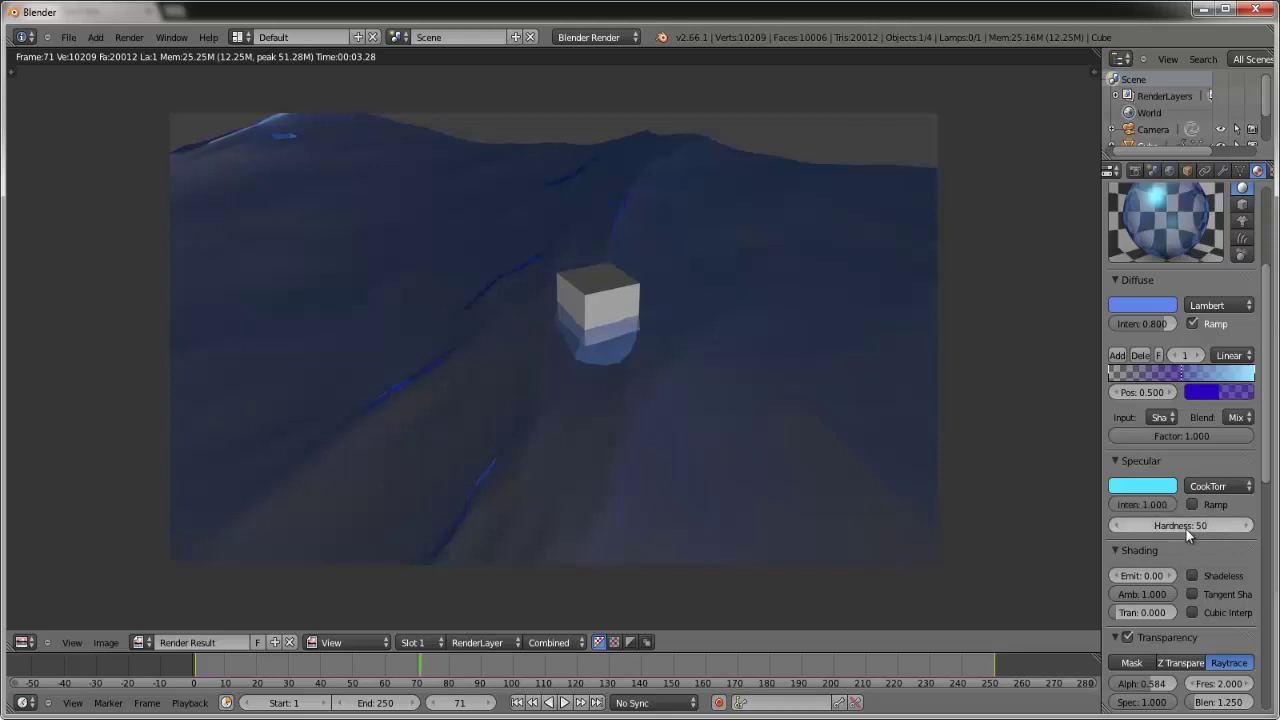
pyautogui.click(1186, 529)
pyautogui.click(1216, 547)
# Start saving the file again, backing out of the NVIDIA folder
pyautogui.hotkey('ctrl', 's')
pyautogui.click(406, 206)
pyautogui.click(1196, 102)
pyautogui.hotkey('ctrl', 's')
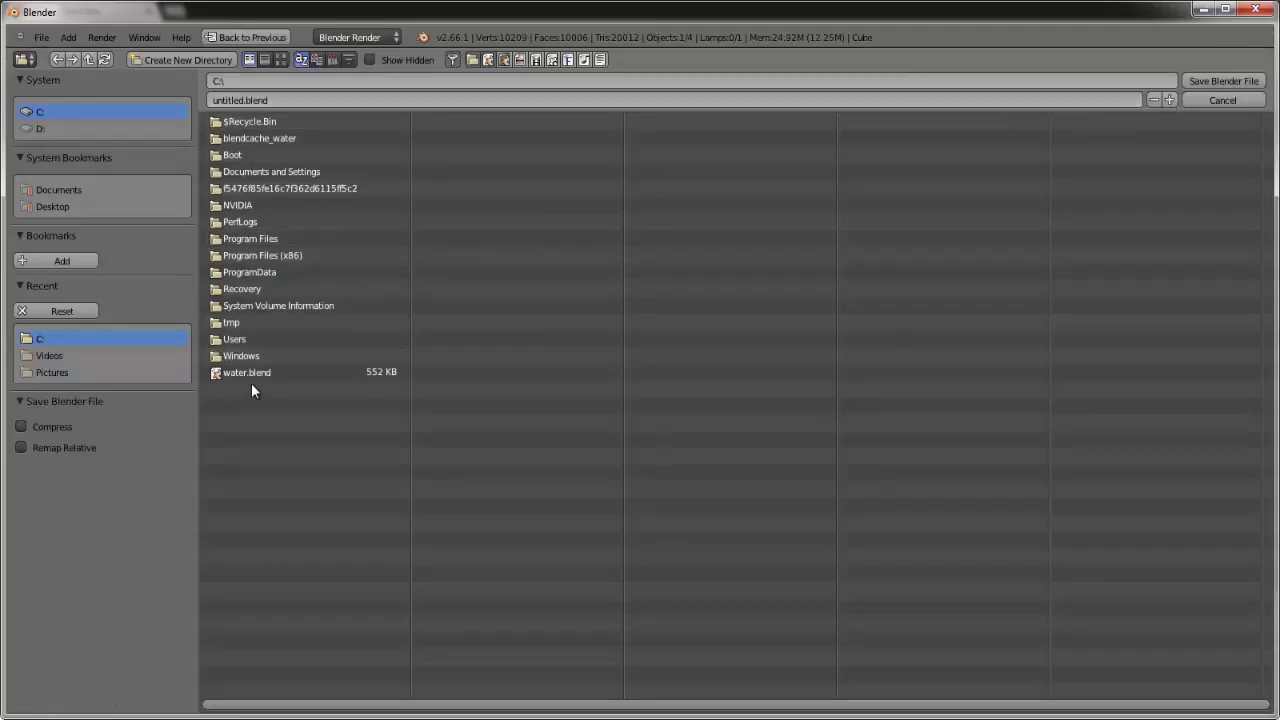
# Save the project as untitled.blend in Pictures and re-render the camera view of the cube on blue waves
pyautogui.click(250, 100)
pyautogui.click(66, 370)
pyautogui.click(322, 101)
pyautogui.press('Return')
pyautogui.click(129, 37)
pyautogui.click(140, 48)
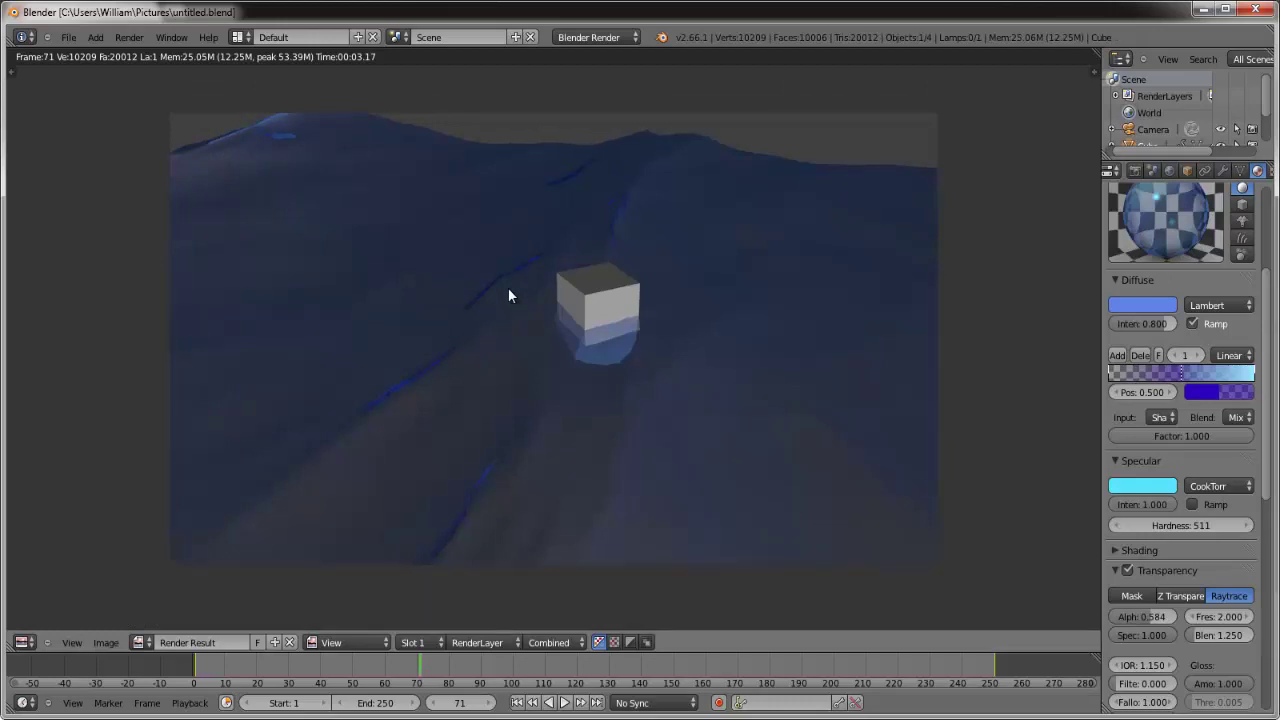
# Close the render and return to the camera view of the ocean
pyautogui.press('Escape')
pyautogui.moveTo(713, 340); pyautogui.dragTo(610, 300, button='middle')
pyautogui.press('KP_0')
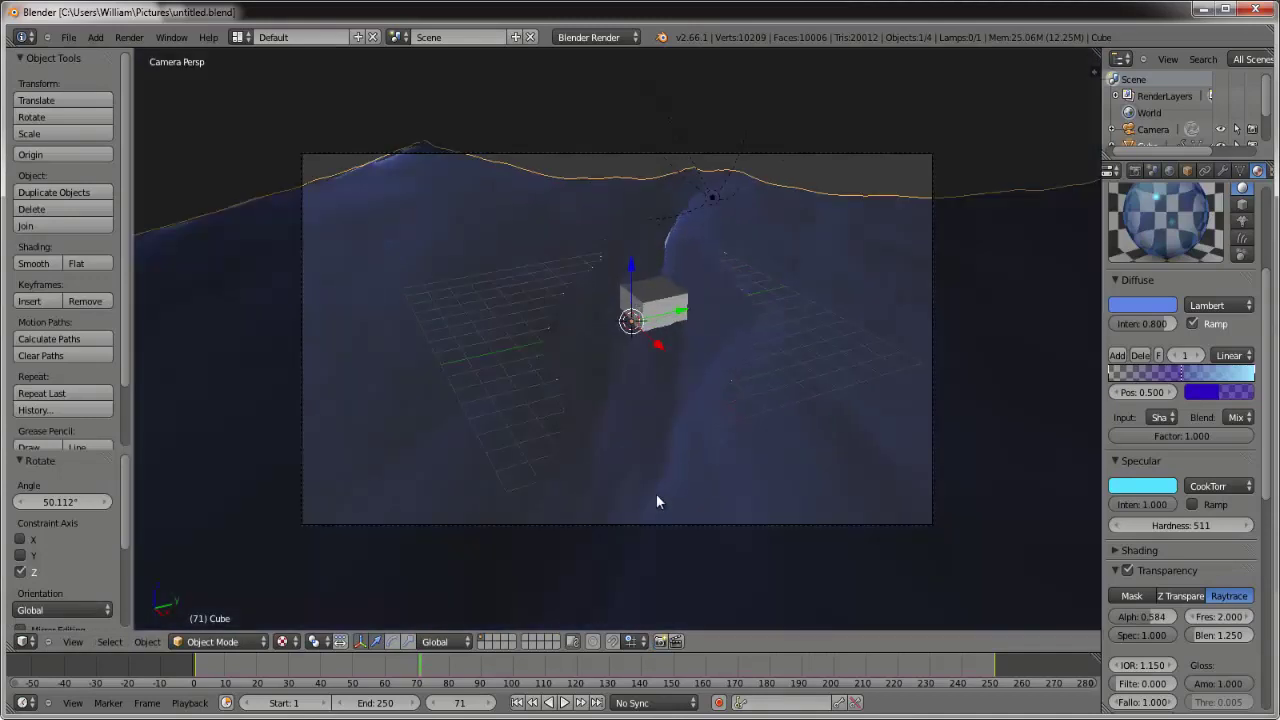
# Play the wave animation from frame 1 and stop it at frame 69
pyautogui.click(517, 702)
pyautogui.click(565, 703)
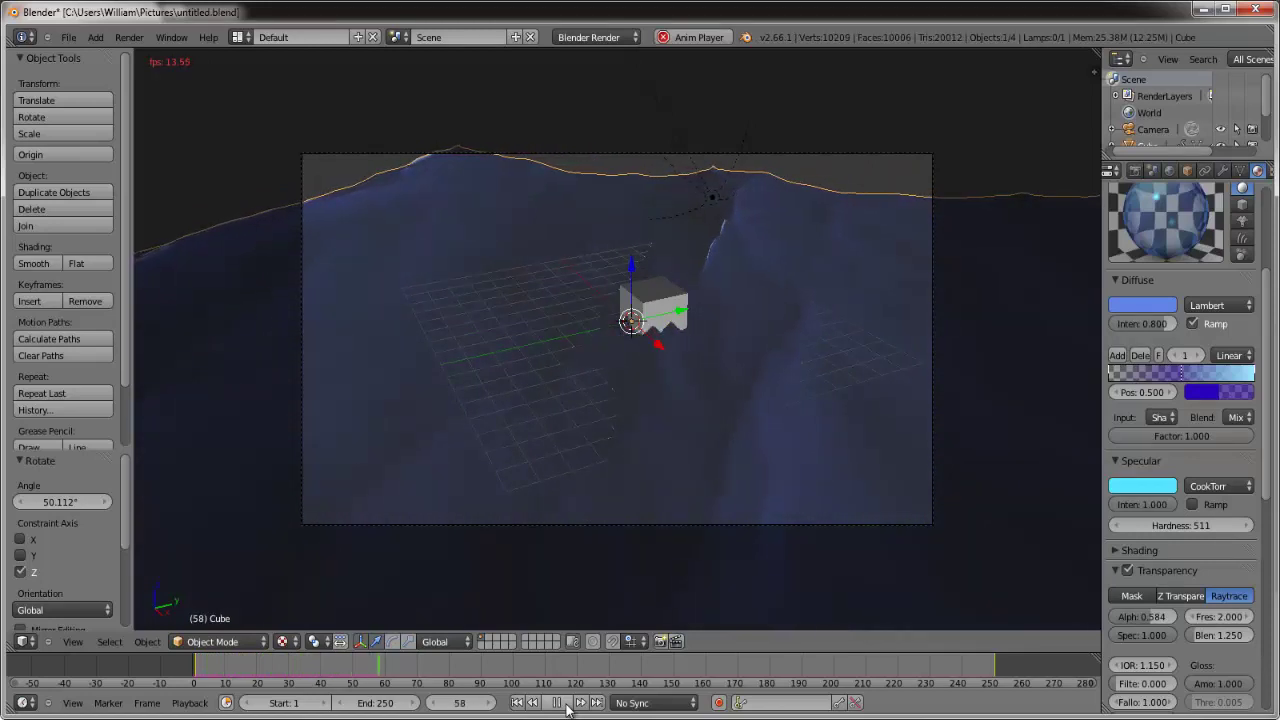
pyautogui.click(557, 702)
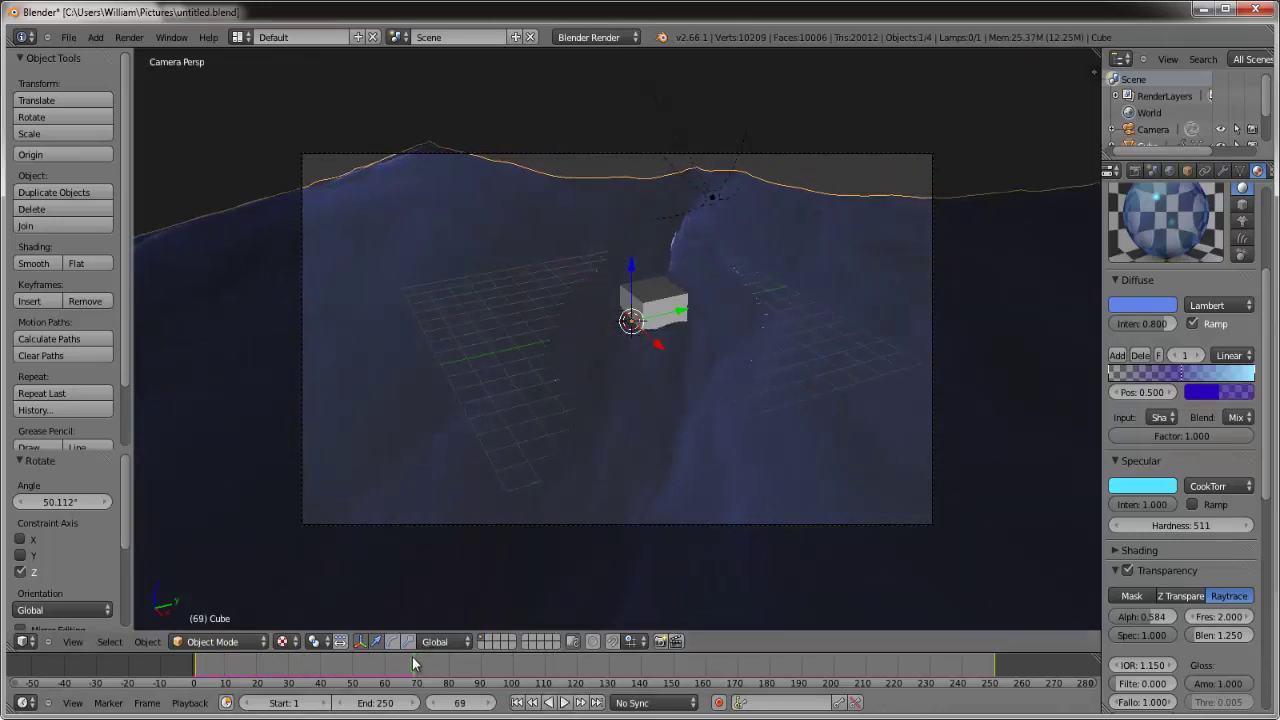
# During playback, move the second cube into the waves at X 2.372, Y 4.171, Z -0.690
pyautogui.click(517, 702)
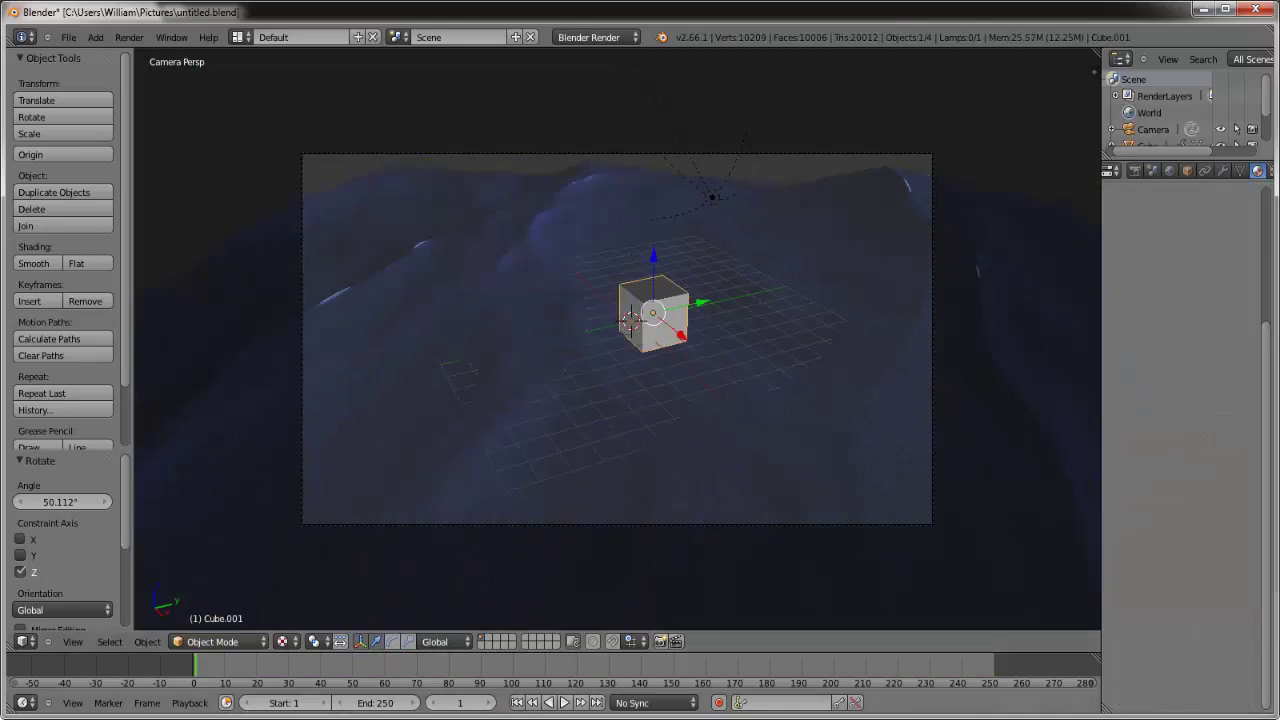
pyautogui.click(563, 702)
pyautogui.press('g')
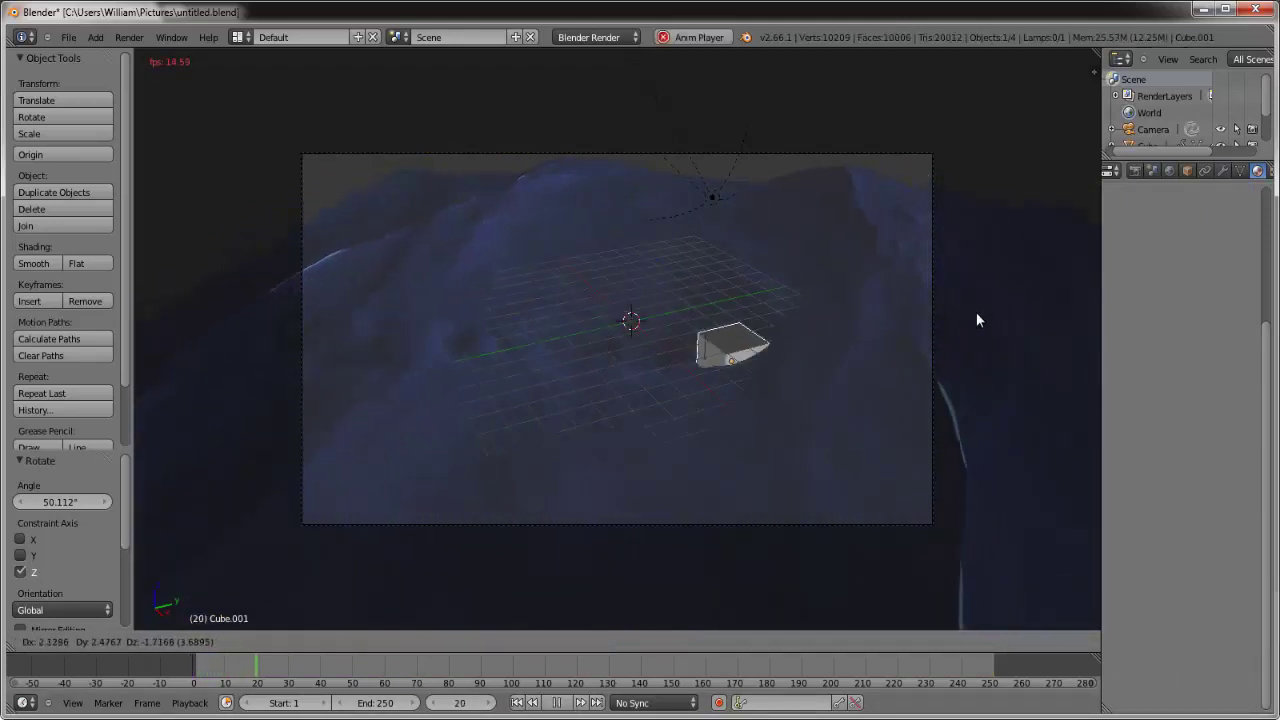
pyautogui.click(663, 307)
pyautogui.press('g')
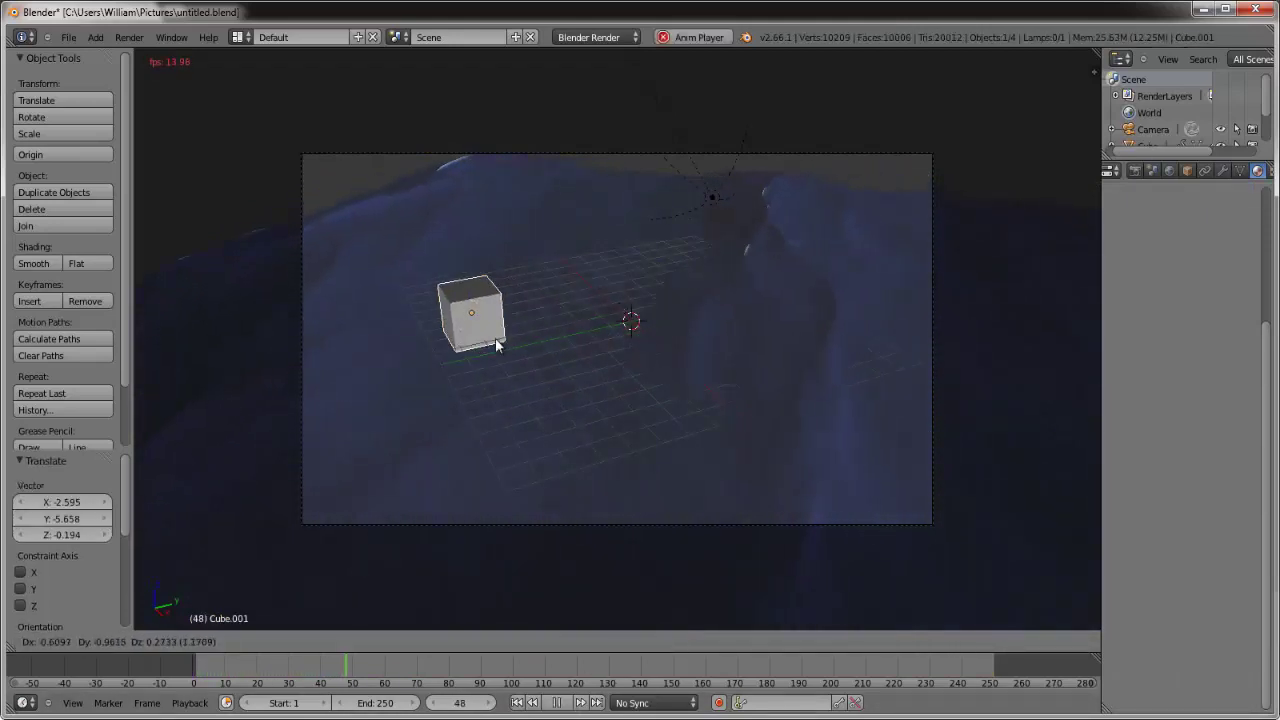
pyautogui.click(538, 502)
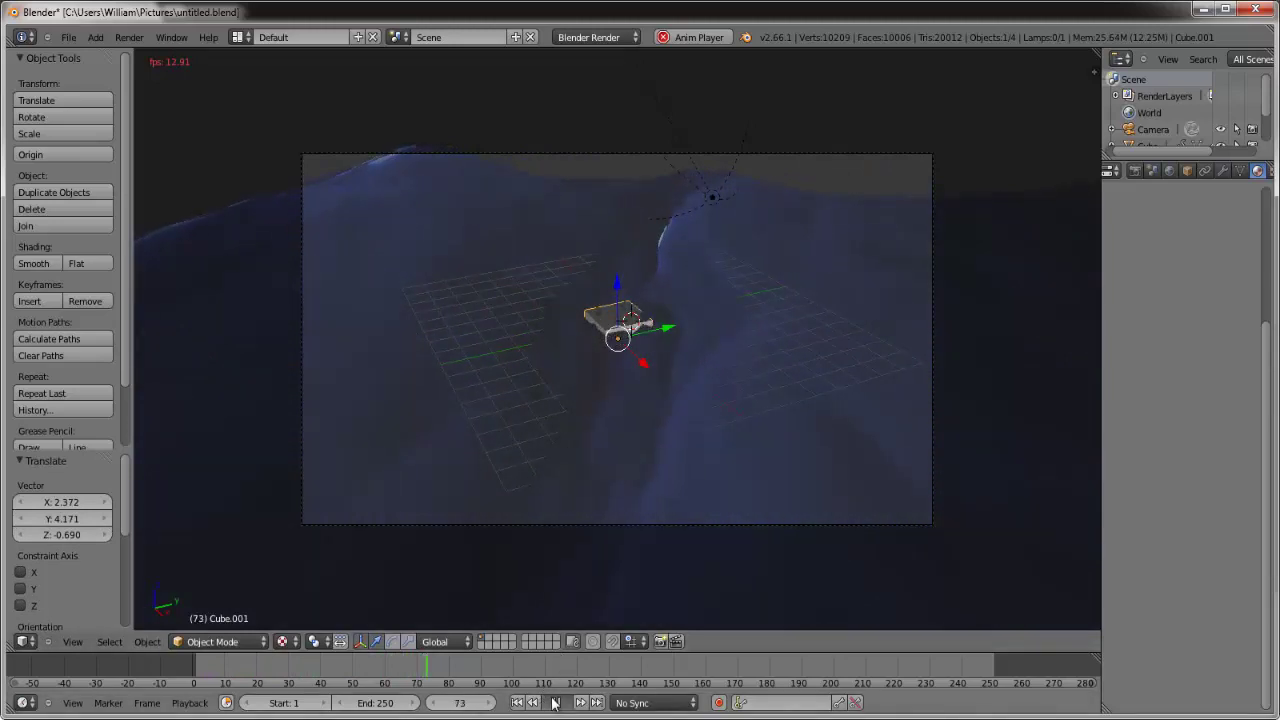
# Stop playback at frame 74 and render that frame to check the cube on the wave
pyautogui.hotkey('alt', 'a')
pyautogui.click(130, 37)
pyautogui.click(143, 53)
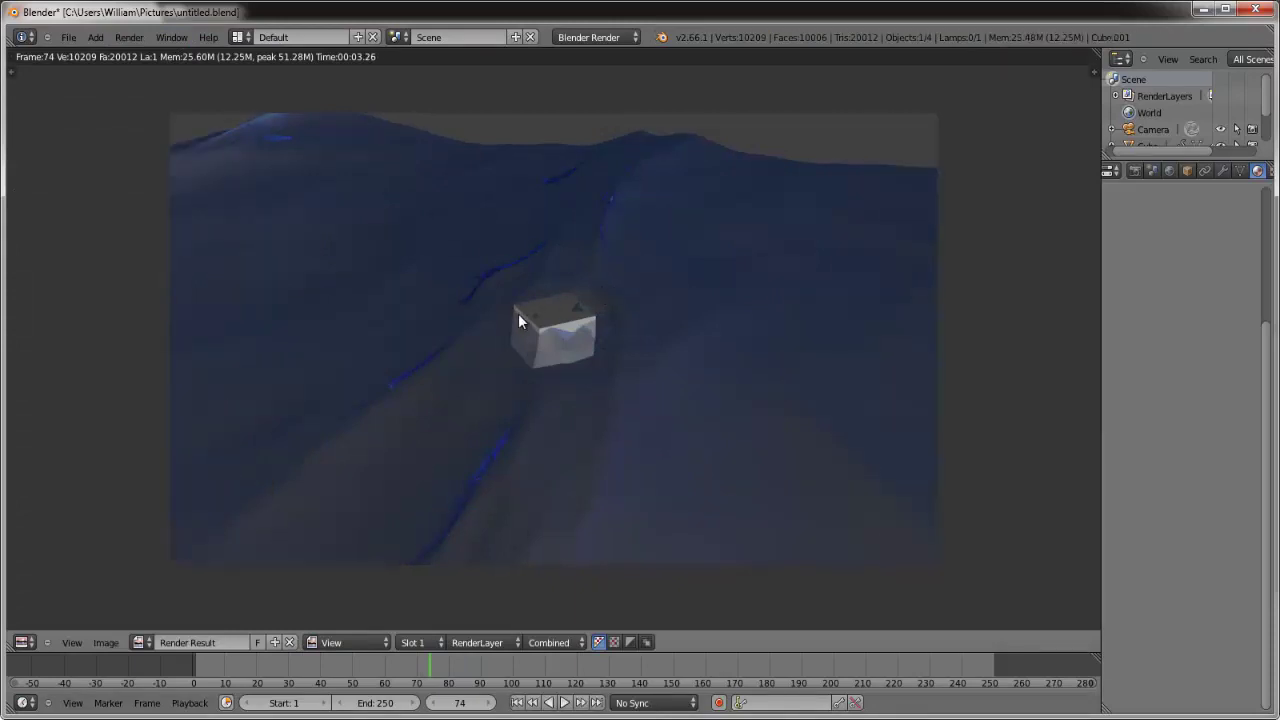
pyautogui.press('Escape')
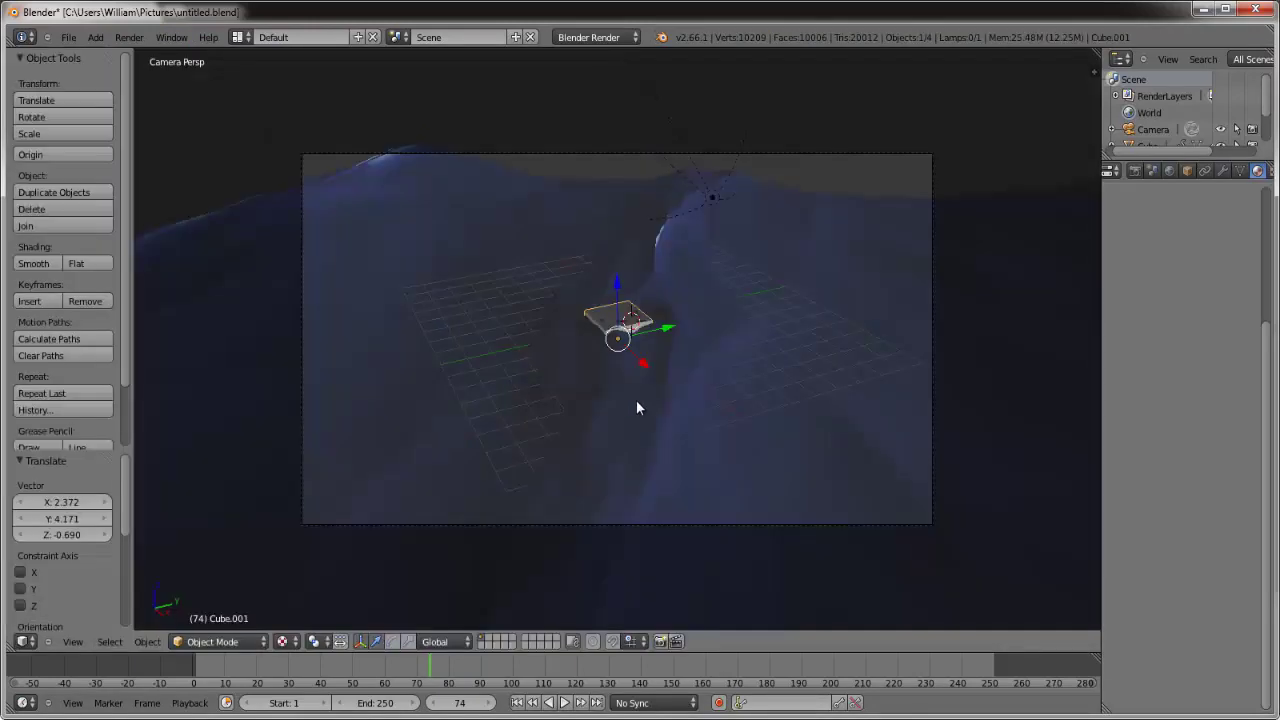
# Set the Ocean modifier's wave alignment to 1 and preview the animation from frame 1
pyautogui.click(1222, 172)
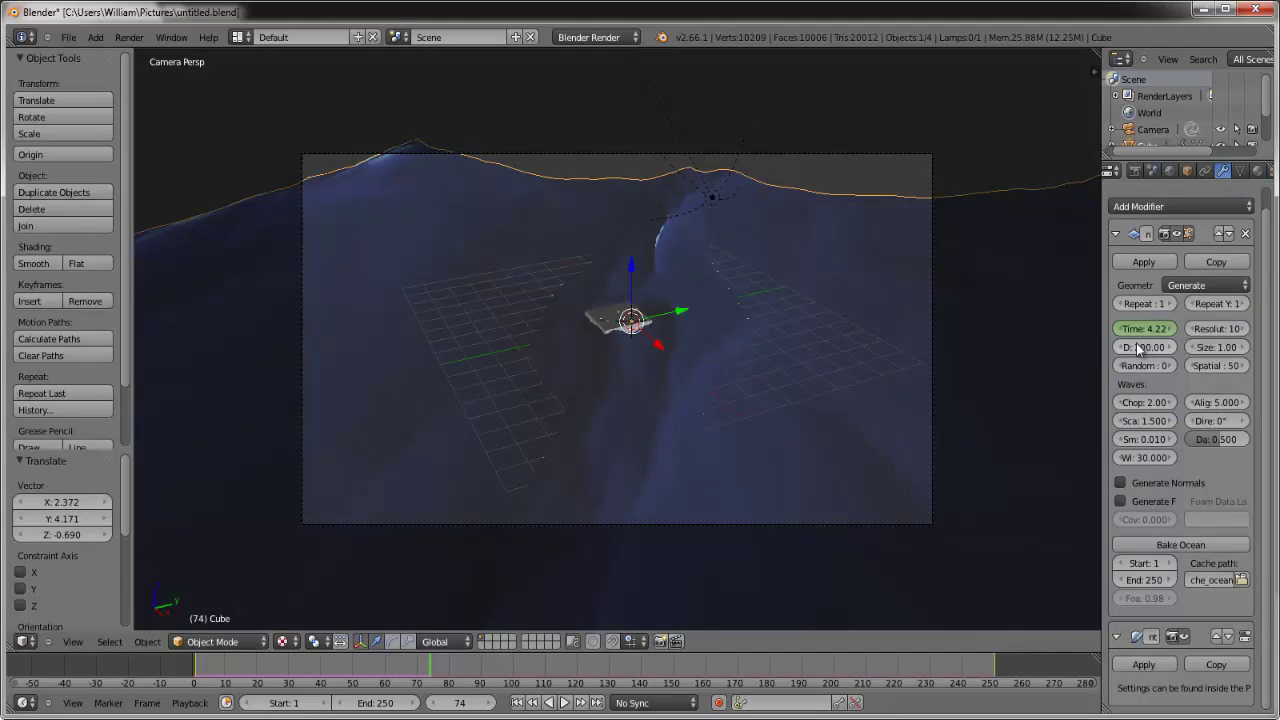
pyautogui.click(1228, 404)
pyautogui.write('1')
pyautogui.press('Return')
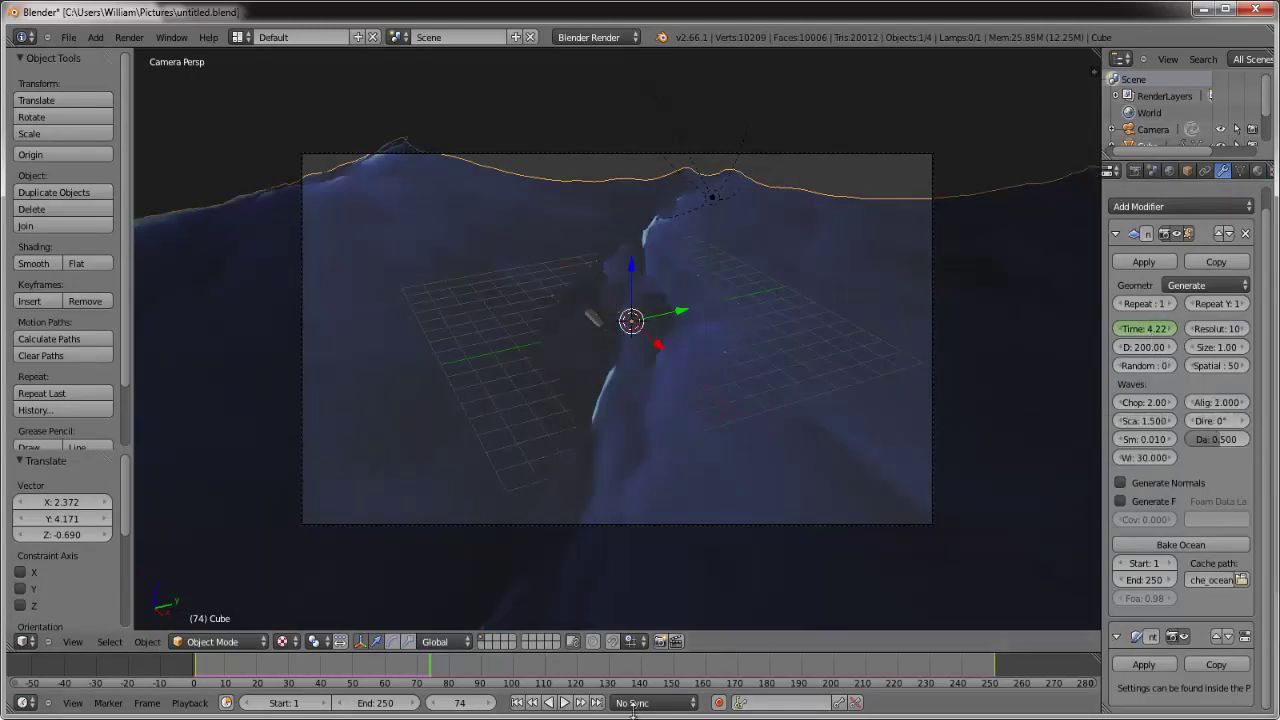
pyautogui.click(520, 703)
pyautogui.click(564, 703)
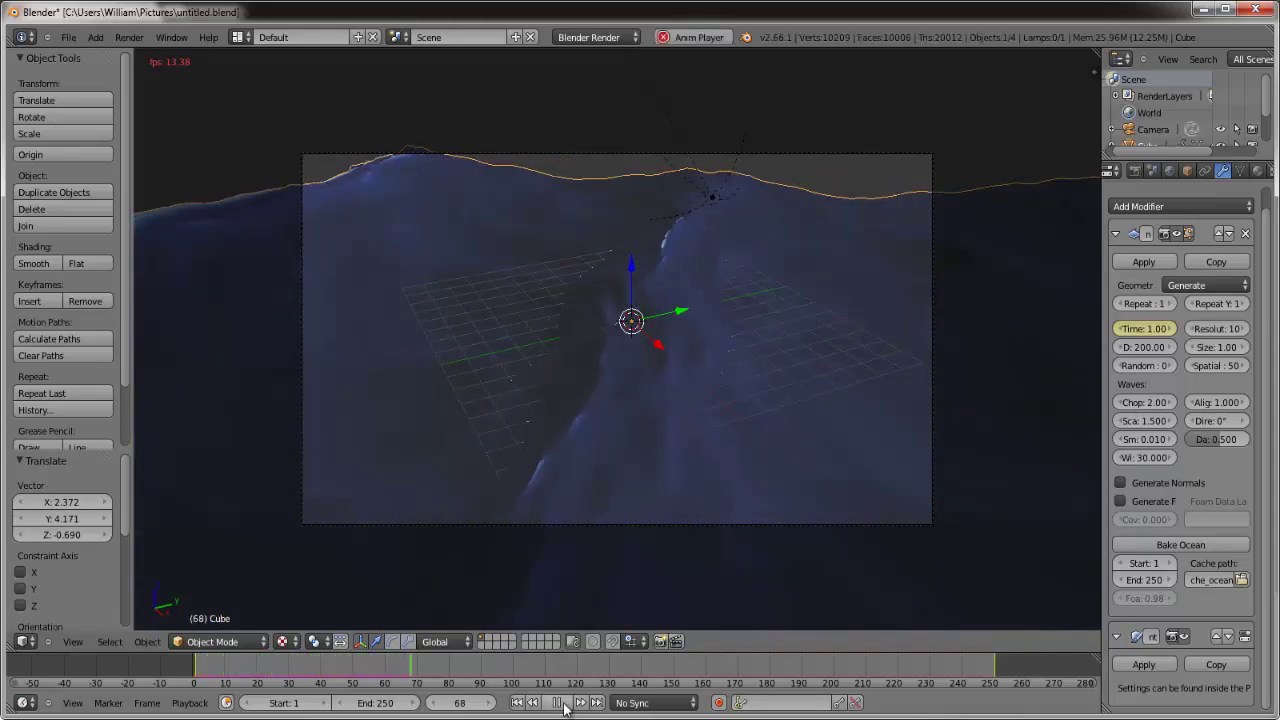
pyautogui.click(564, 703)
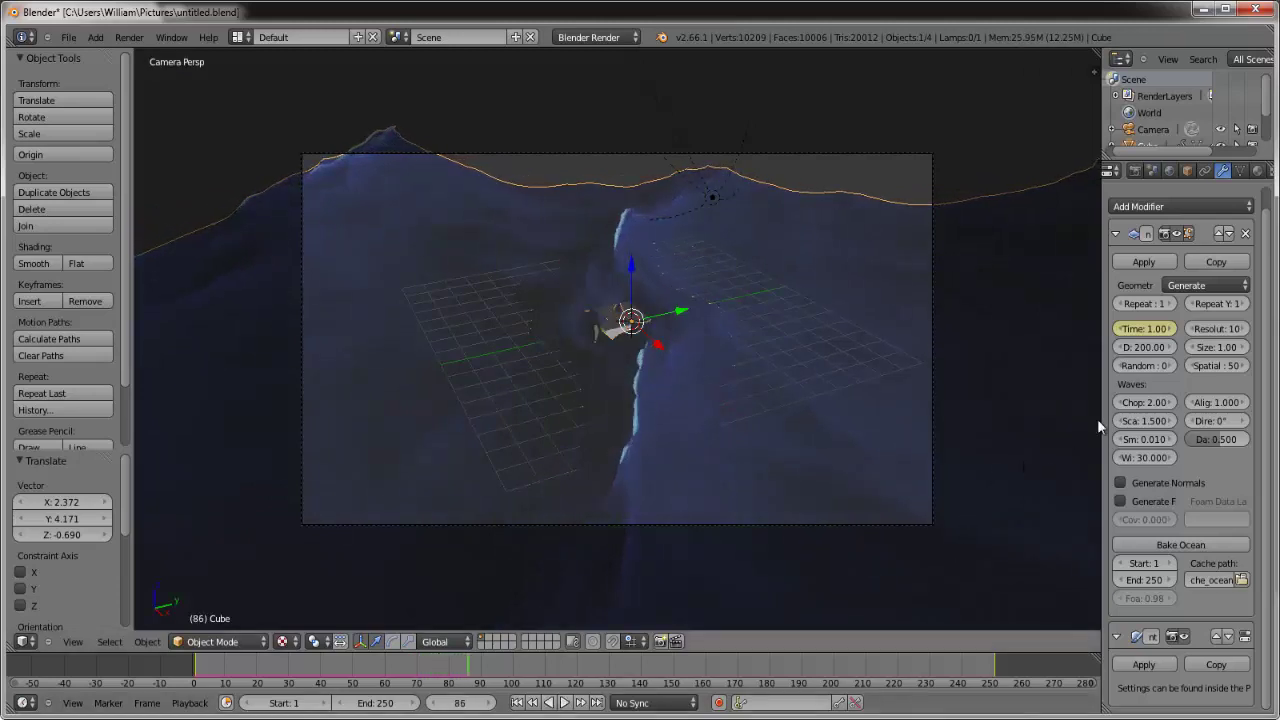
# Lower the wave scale from 1.500 to 0.800, replay, and grab the small cube
pyautogui.moveTo(1172, 421); pyautogui.dragTo(1158, 428)
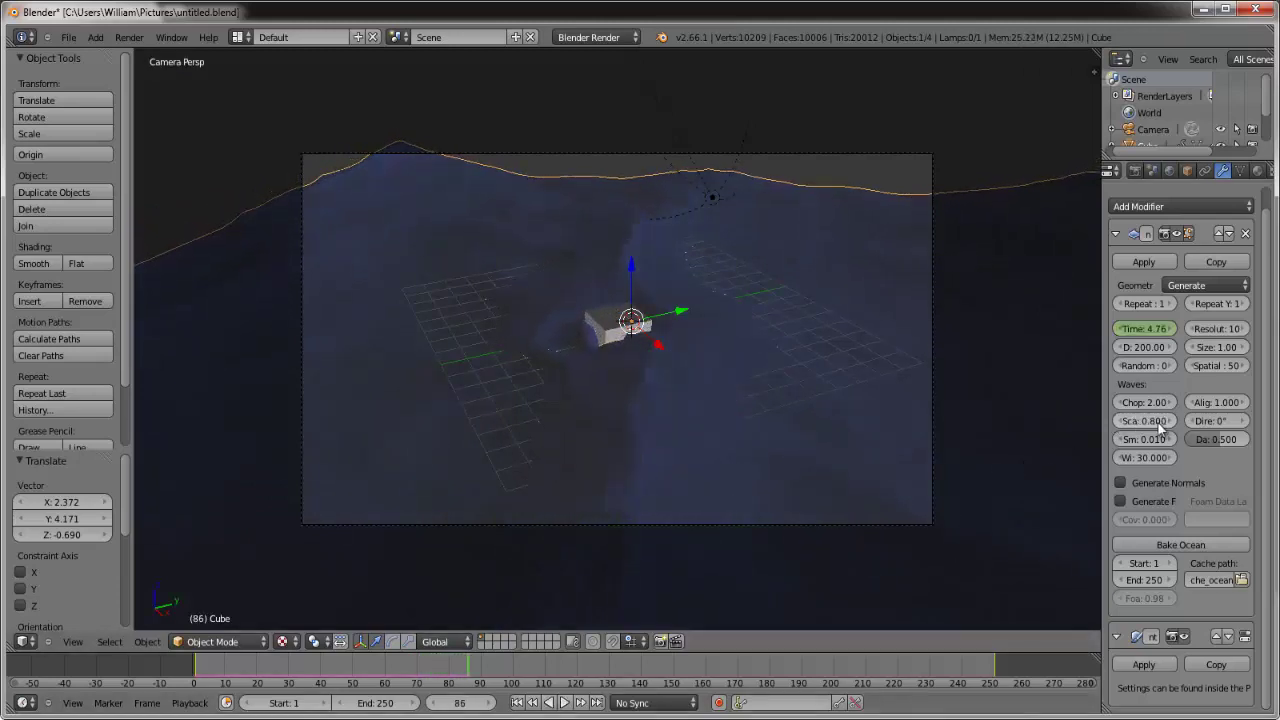
pyautogui.click(516, 703)
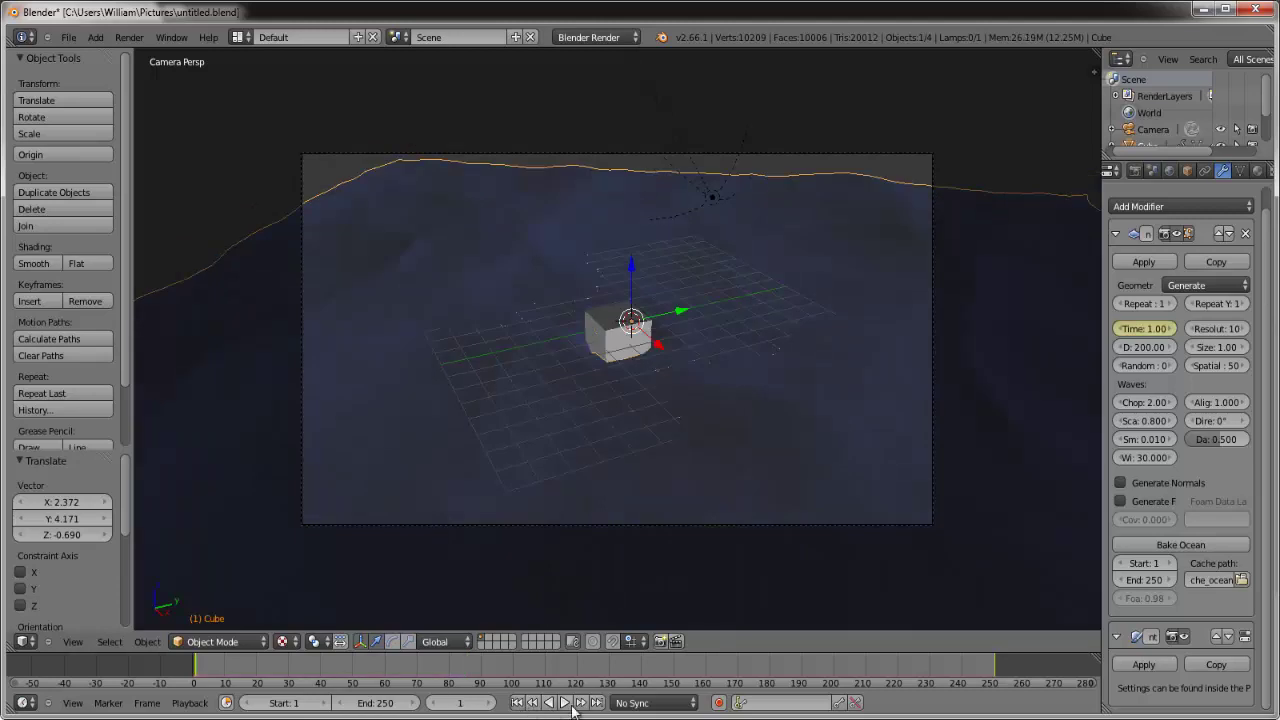
pyautogui.click(564, 702)
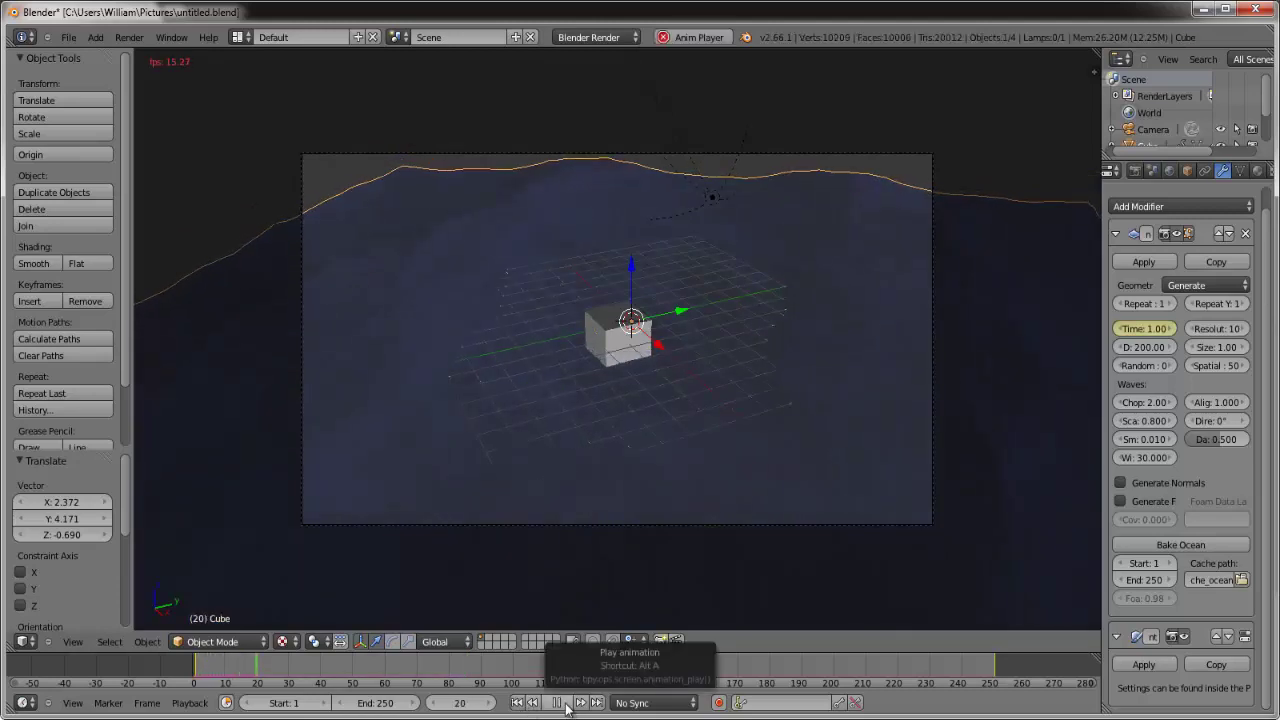
pyautogui.rightClick(620, 338)
pyautogui.press('g')
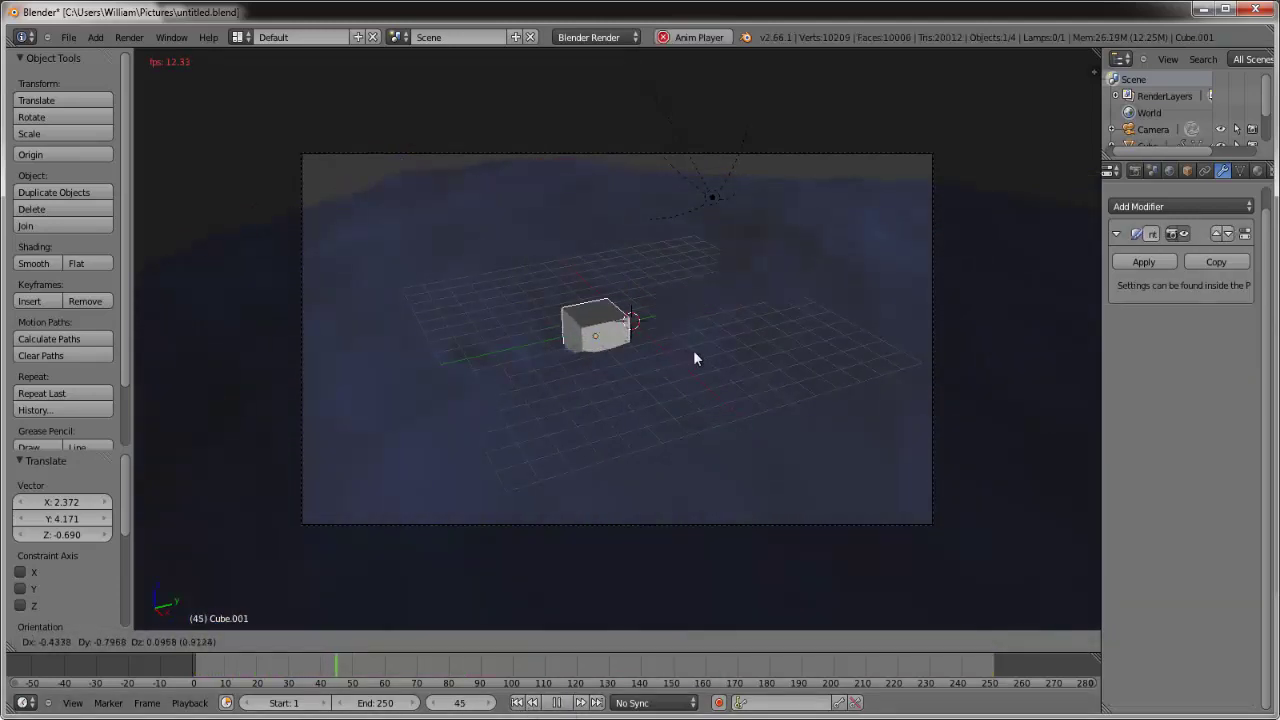
# Drop the small cube near the scene centre and set playback sync to Frame Dropping
pyautogui.click(635, 305)
pyautogui.hotkey('alt', 'a')
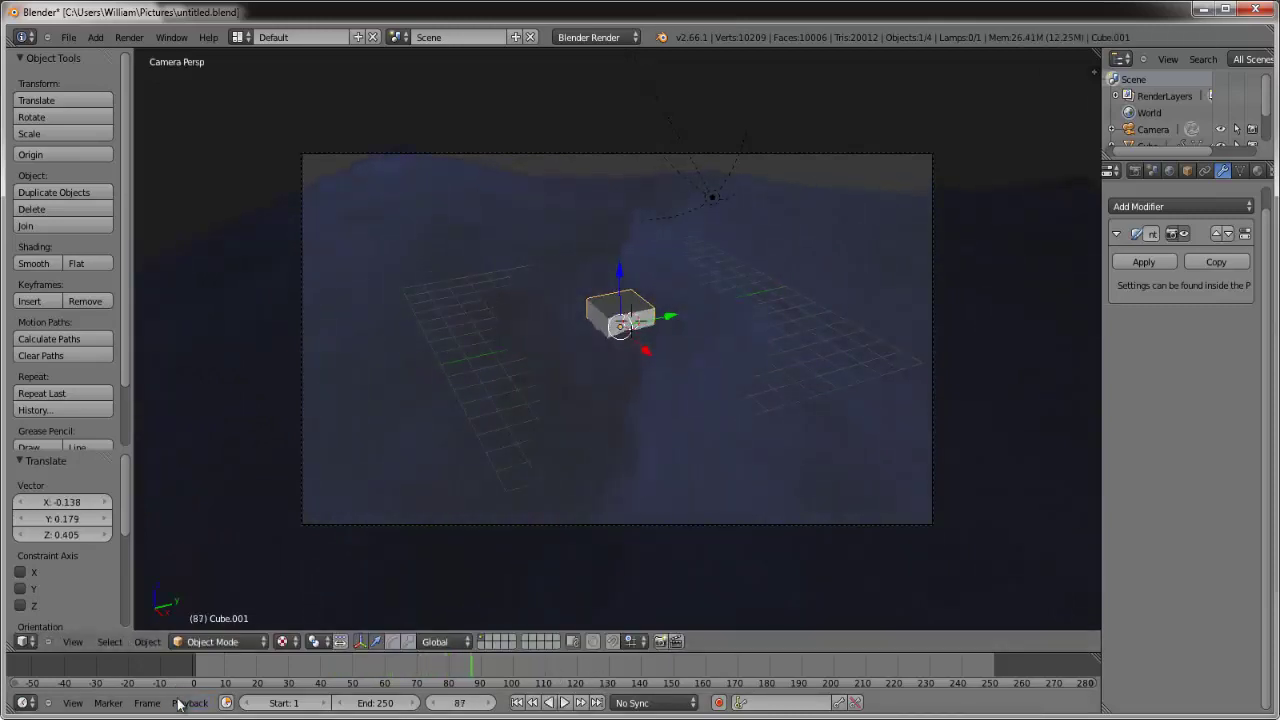
pyautogui.click(189, 702)
pyautogui.click(211, 551)
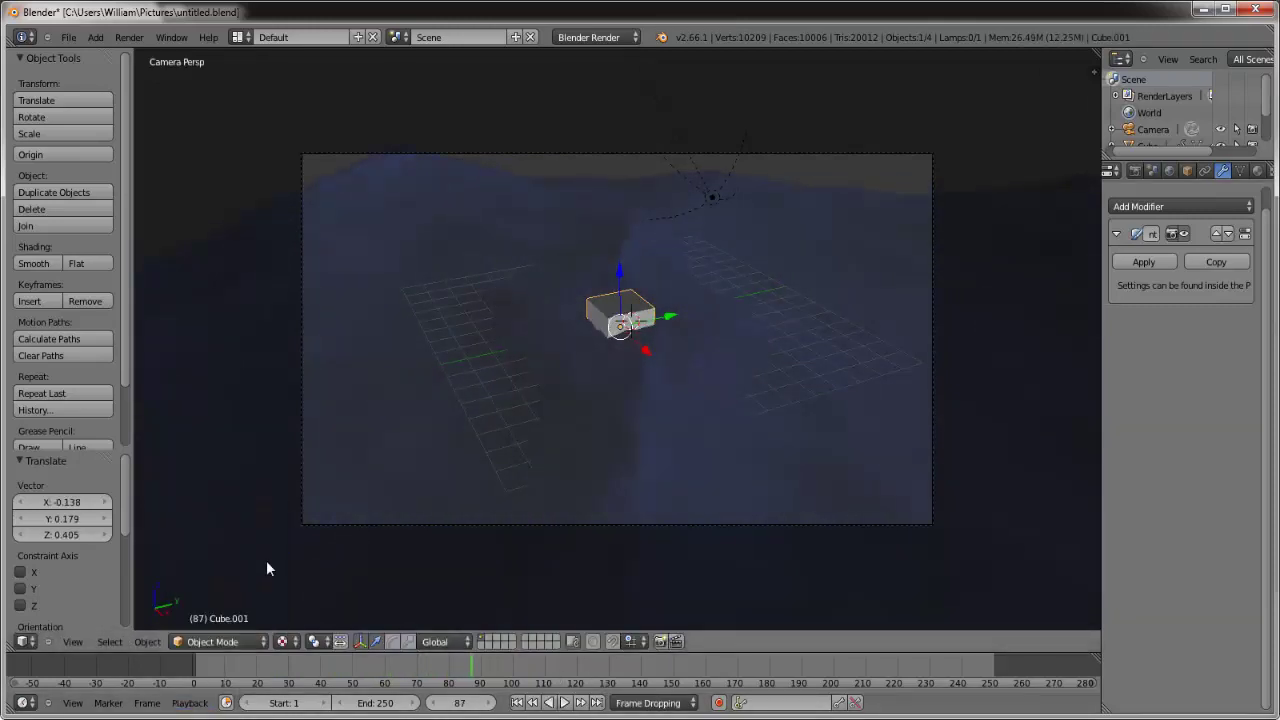
# Replay from frame 1 and reposition the small cube to X 0.197, Y 1.627, Z 0.0302
pyautogui.click(517, 702)
pyautogui.click(565, 702)
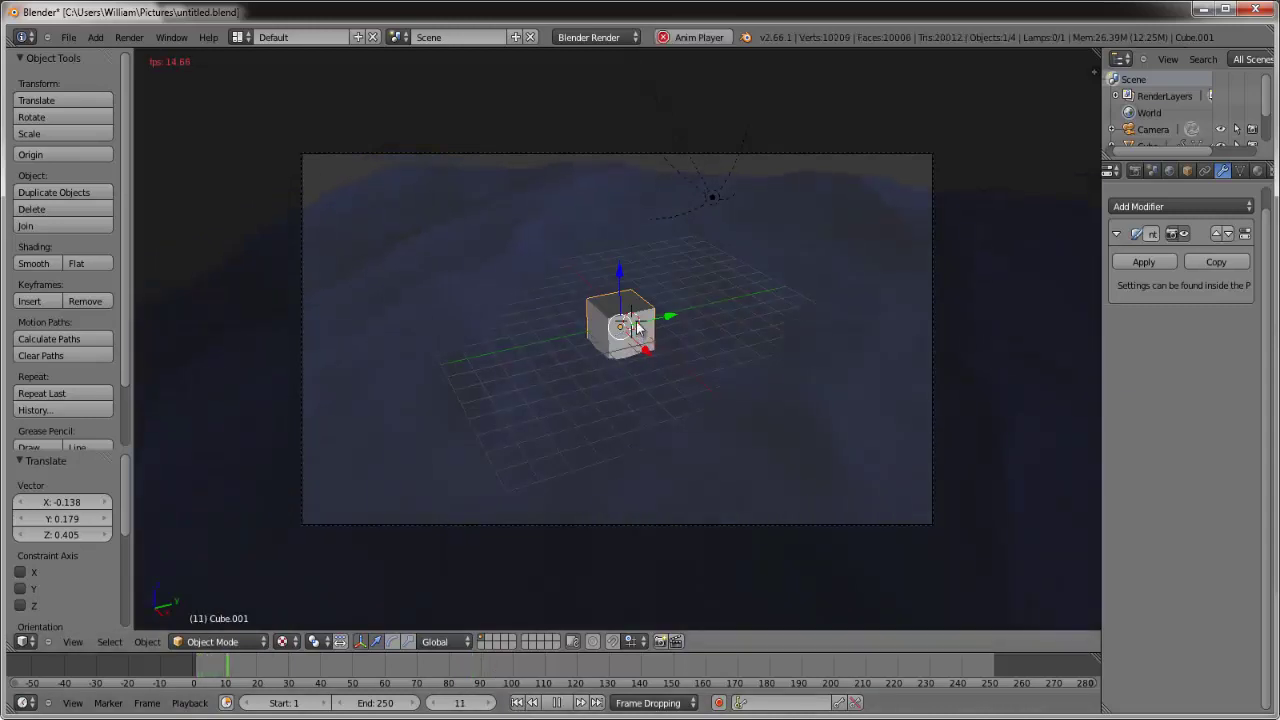
pyautogui.press('g')
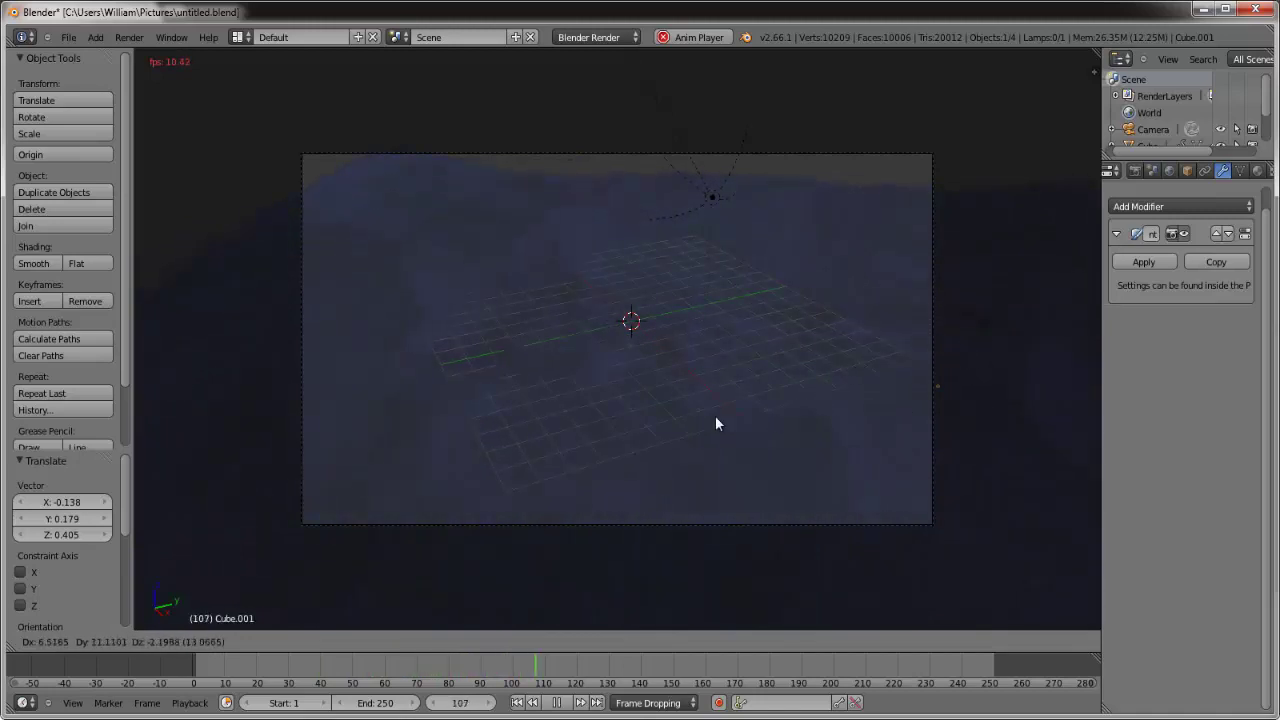
pyautogui.click(572, 324)
pyautogui.moveTo(572, 324); pyautogui.dragTo(646, 409, button='middle')
pyautogui.press('g')
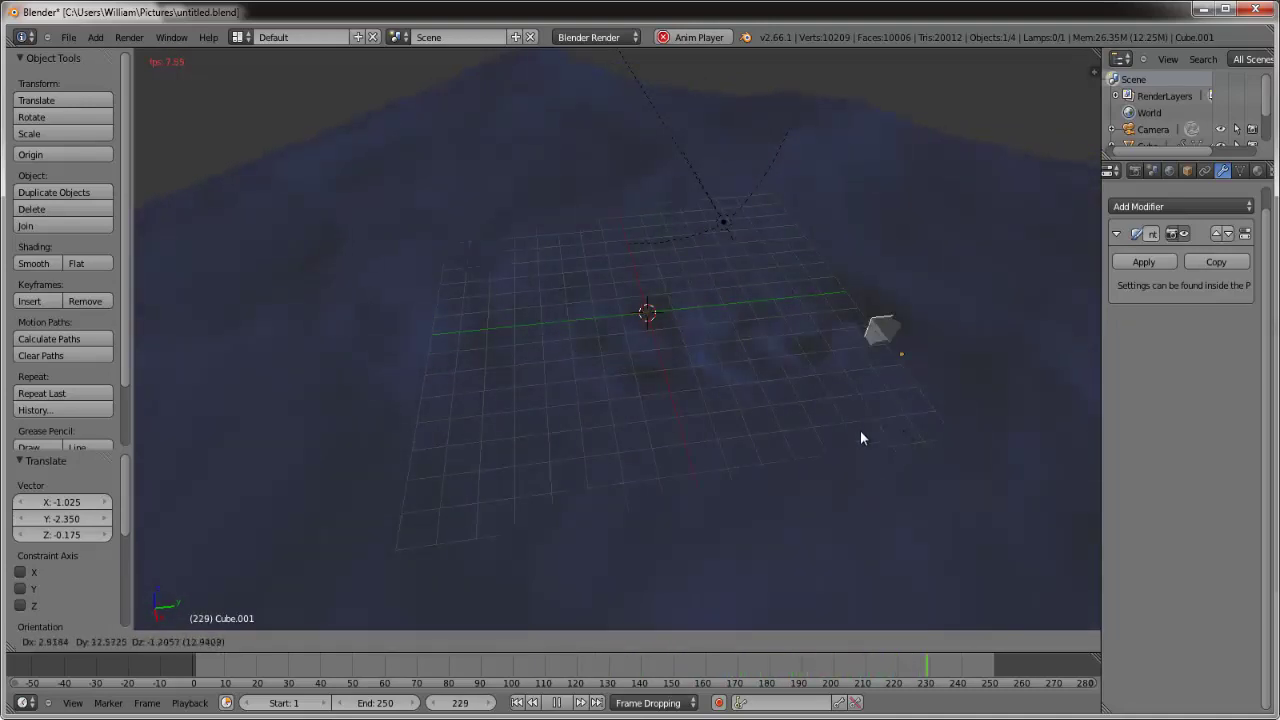
pyautogui.click(651, 411)
pyautogui.moveTo(651, 411); pyautogui.dragTo(557, 337, button='middle')
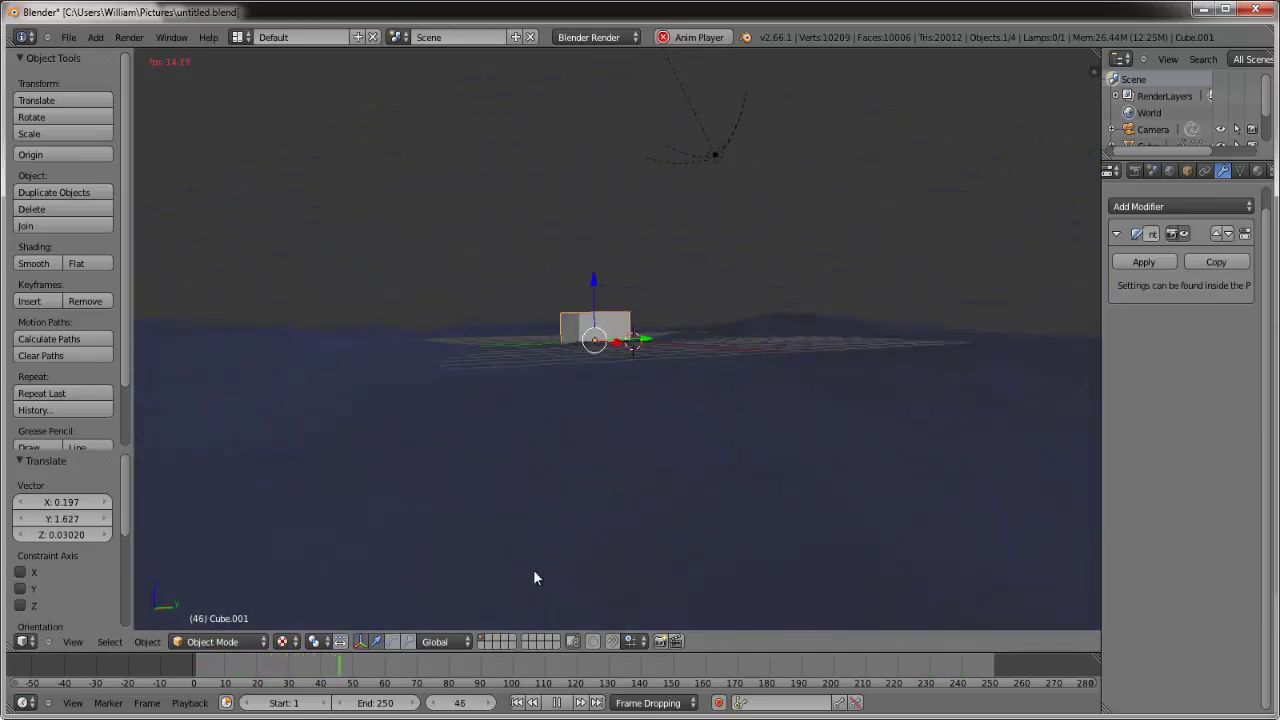
# Stop at frame 57, render a test image, then return to the camera view
pyautogui.hotkey('alt', 'a')
pyautogui.click(129, 37)
pyautogui.click(145, 55)
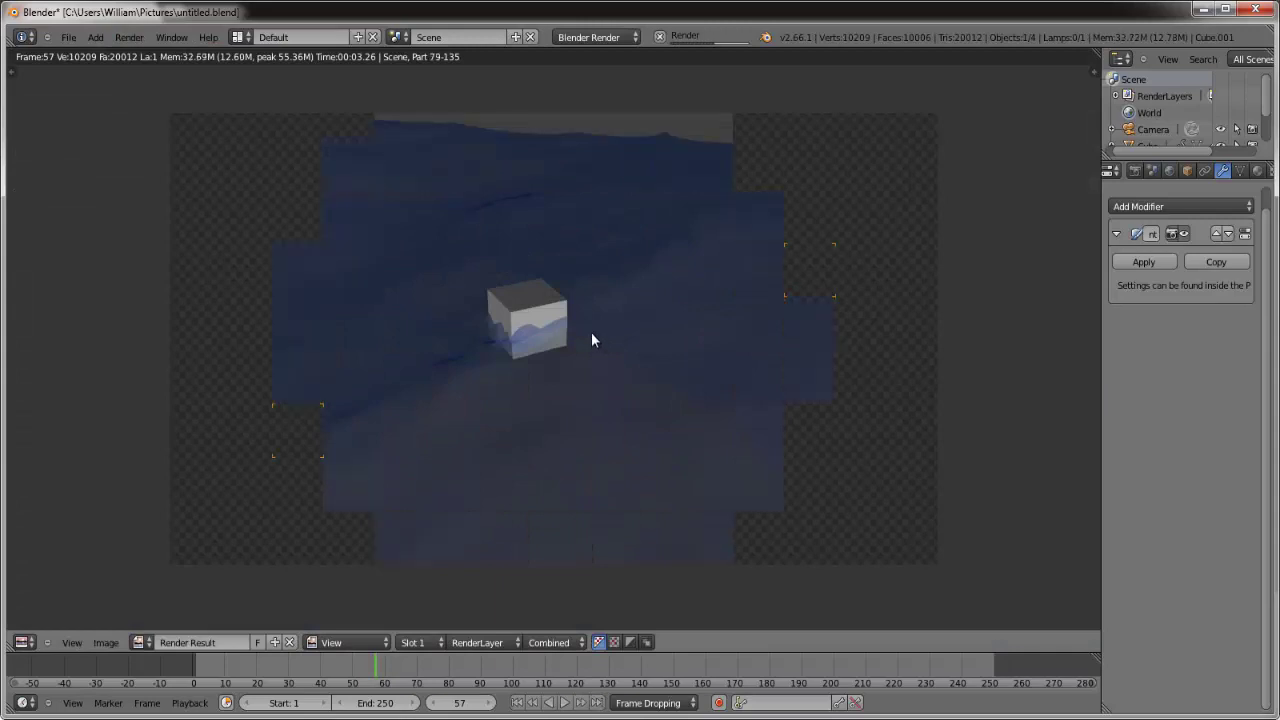
pyautogui.press('Escape')
pyautogui.moveTo(686, 343); pyautogui.dragTo(722, 410, button='middle')
pyautogui.press('KP_0')
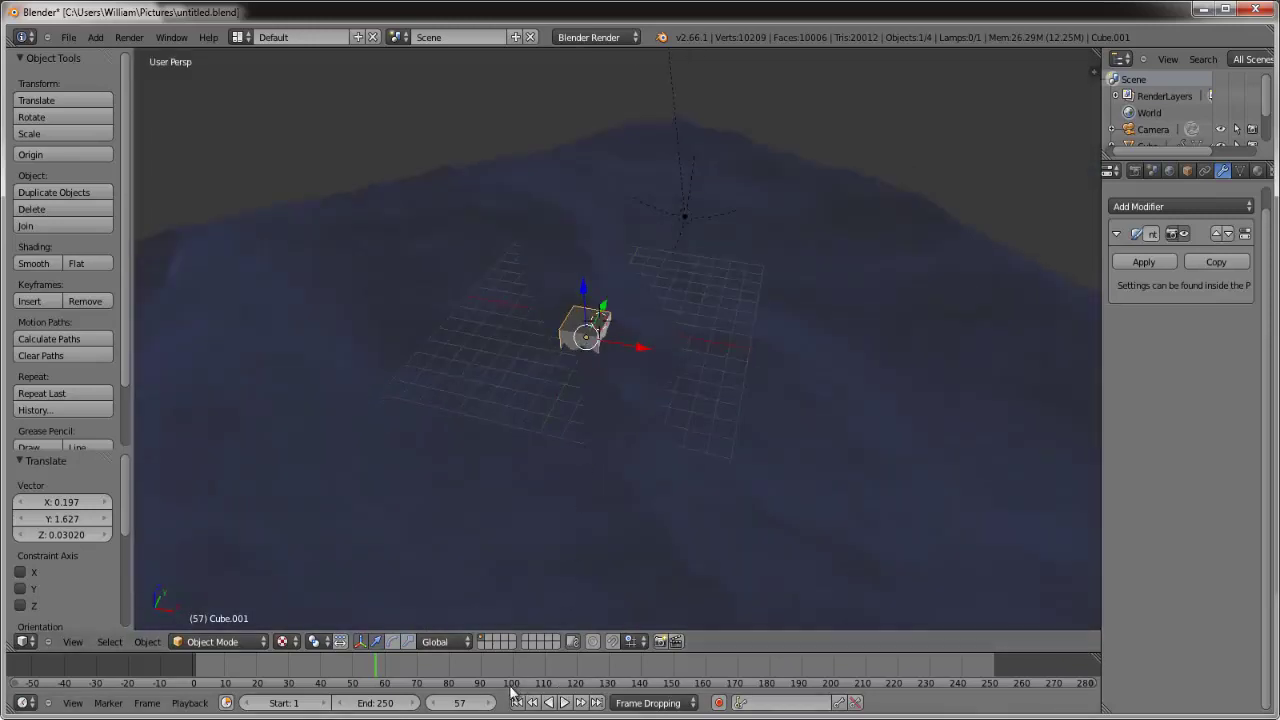
# Insert a location keyframe for the small cube at frame 1
pyautogui.click(518, 702)
pyautogui.moveTo(622, 338); pyautogui.dragTo(566, 323, button='middle')
pyautogui.press('u')
pyautogui.press('i')
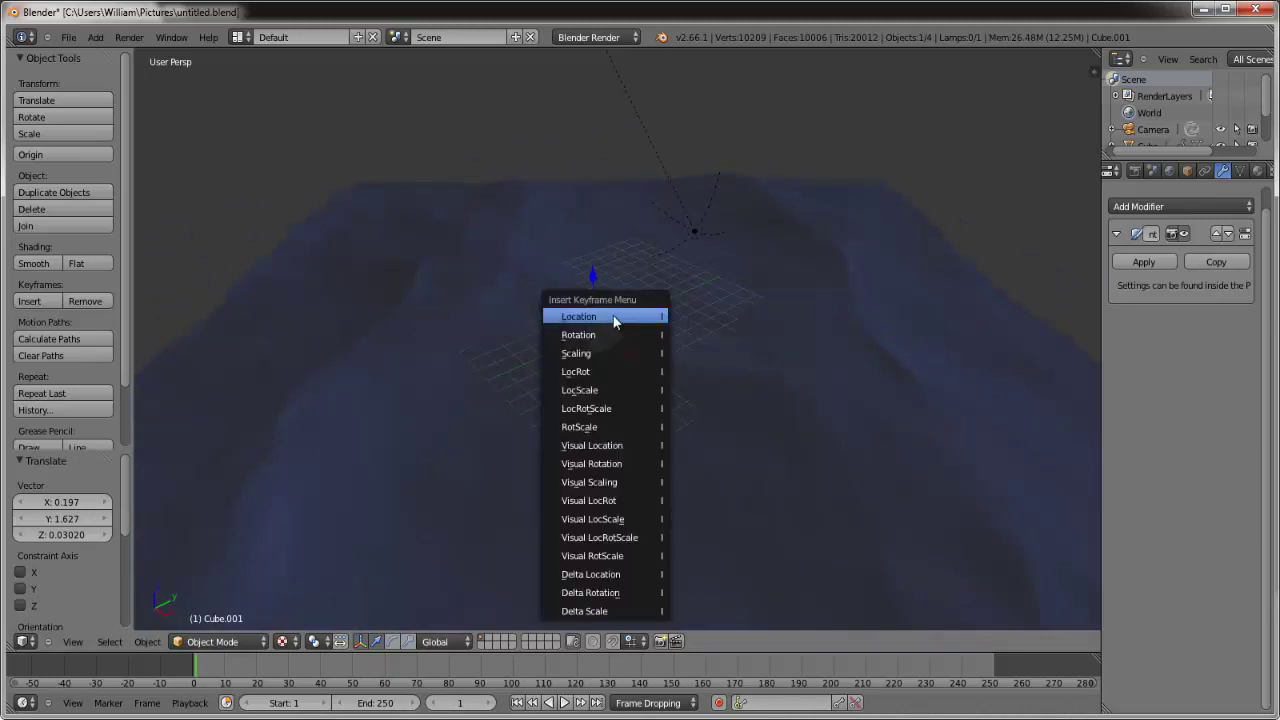
pyautogui.click(614, 318)
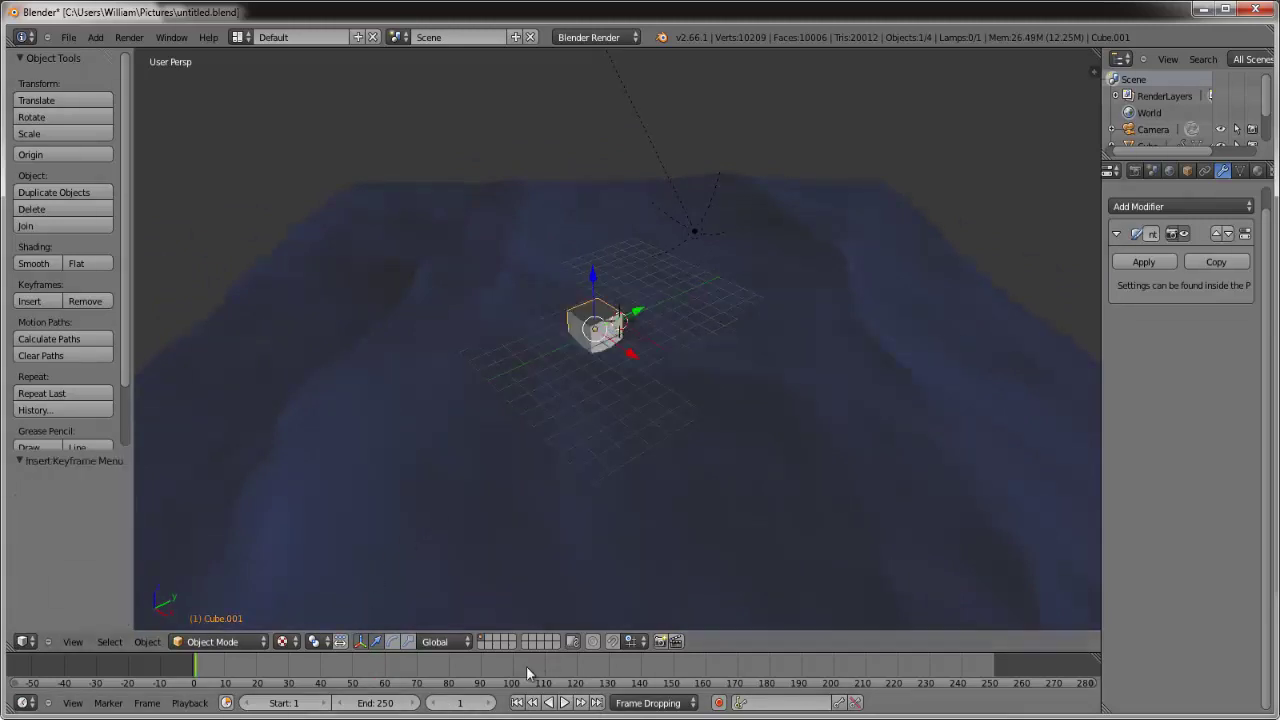
# At frame 80, move the cube 14.958 along X, keyframe its location, and replay from frame 1
pyautogui.click(448, 662)
pyautogui.press('g')
pyautogui.press('x')
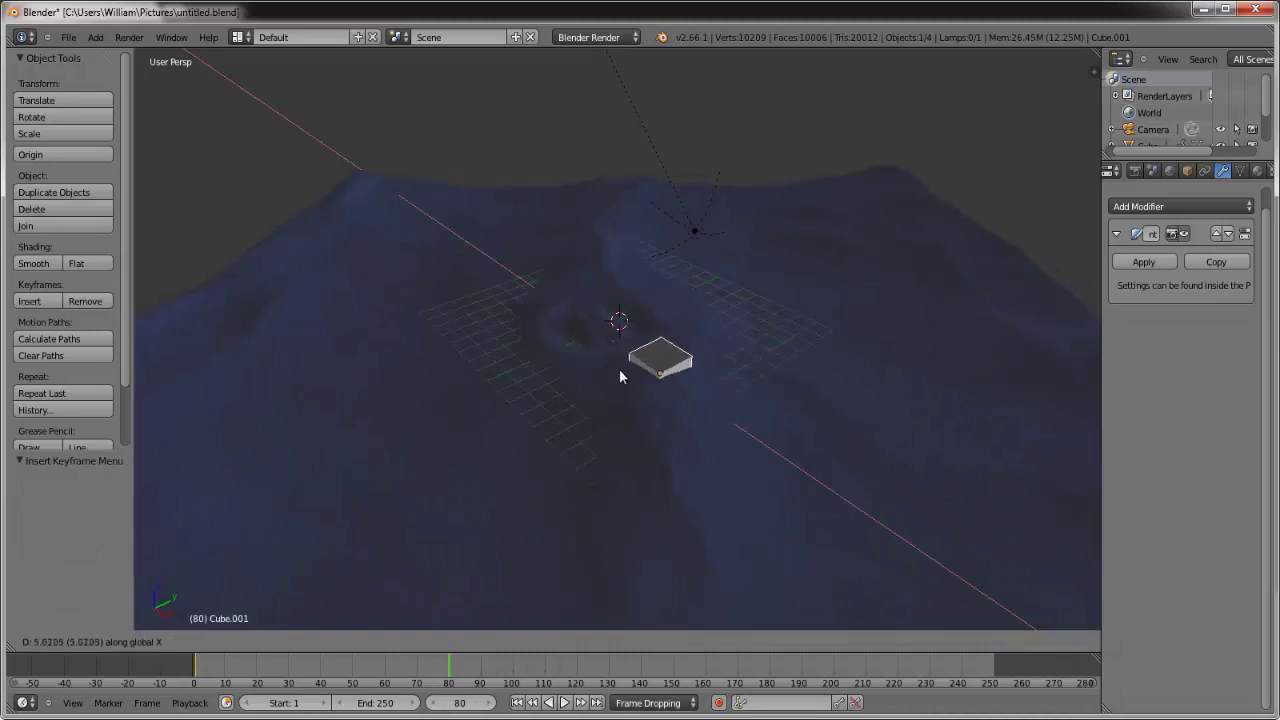
pyautogui.click(805, 489)
pyautogui.press('u')
pyautogui.press('i')
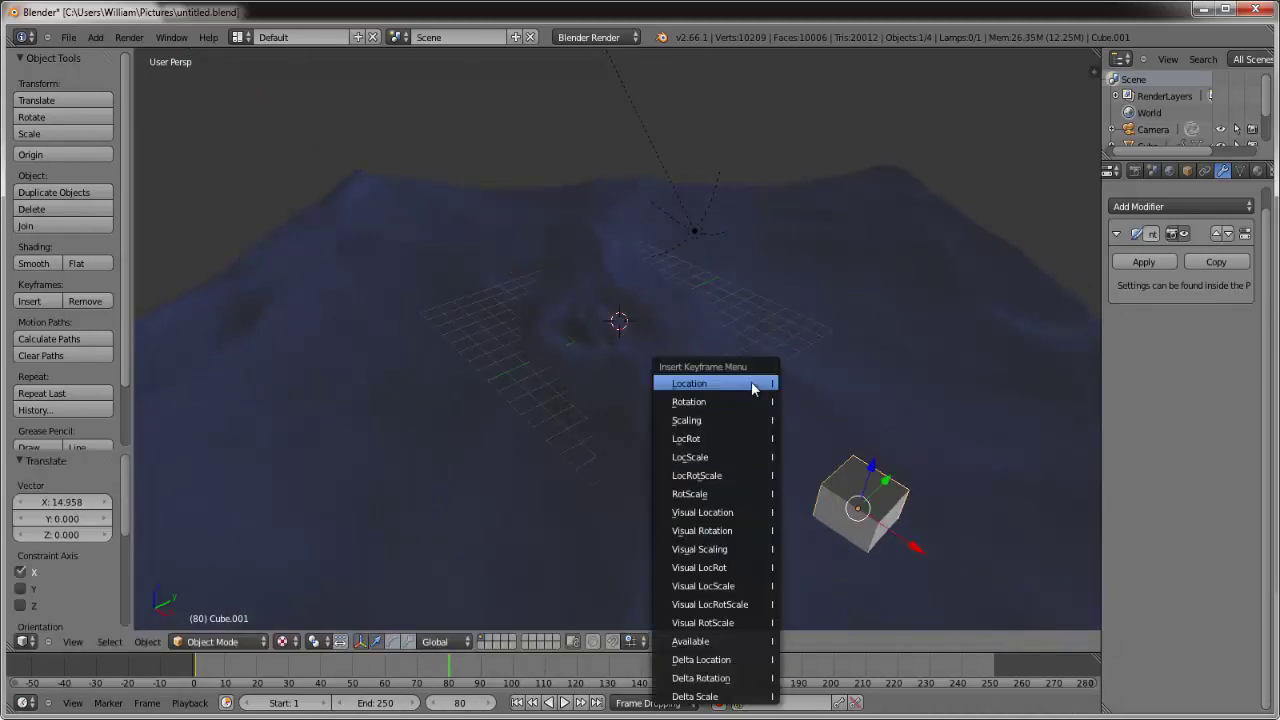
pyautogui.click(745, 388)
pyautogui.click(518, 702)
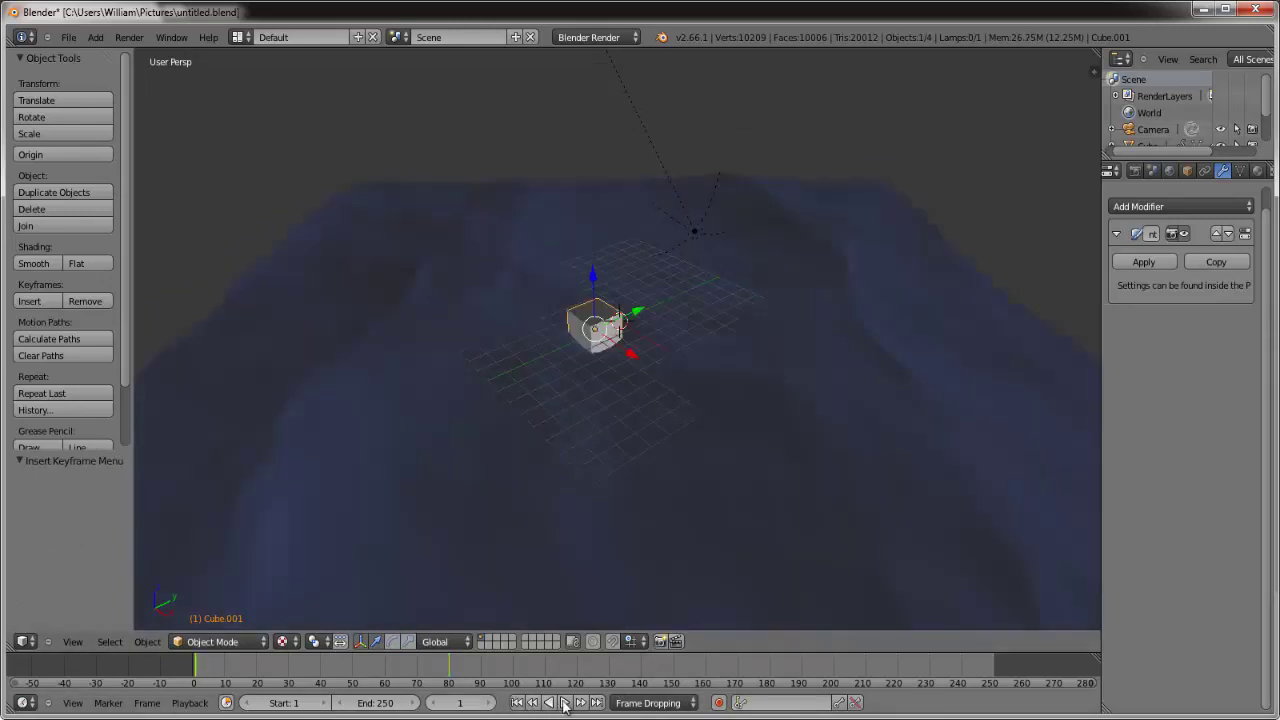
pyautogui.click(564, 702)
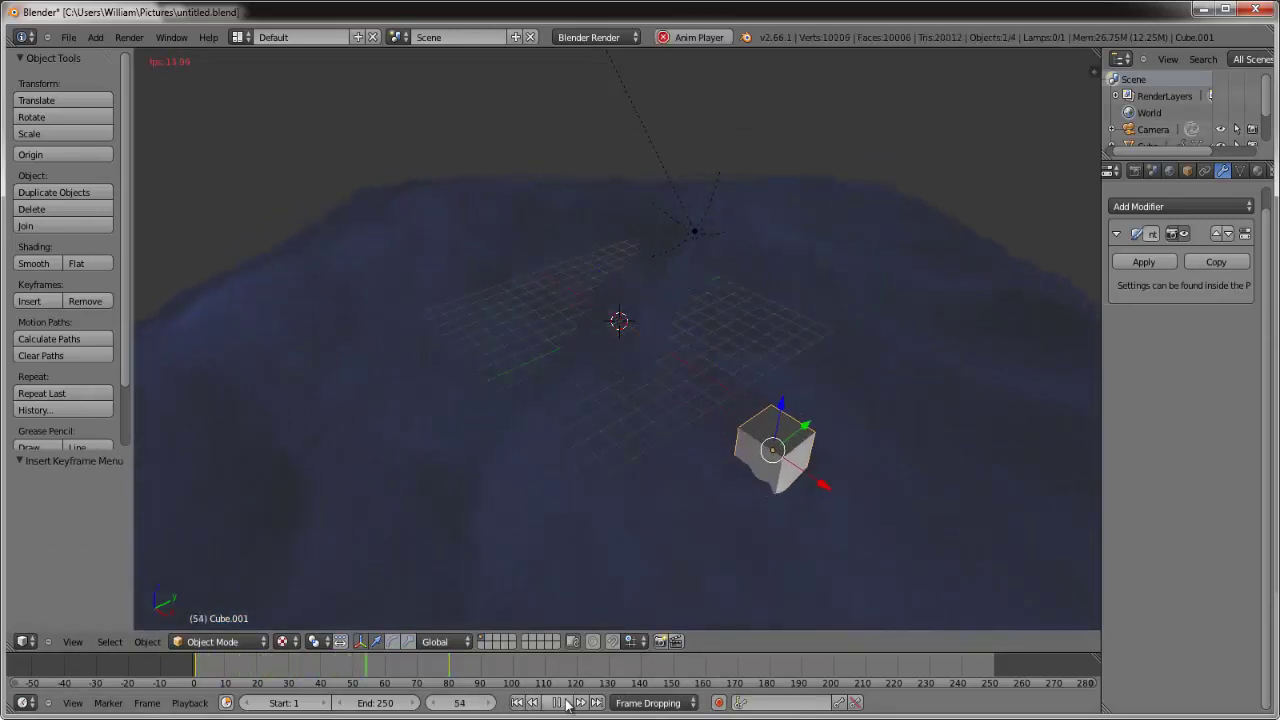
# Stop playback and raise the ocean surface 0.749 along Z
pyautogui.hotkey('alt', 'a')
pyautogui.rightClick(602, 496)
pyautogui.press('g')
pyautogui.press('z')
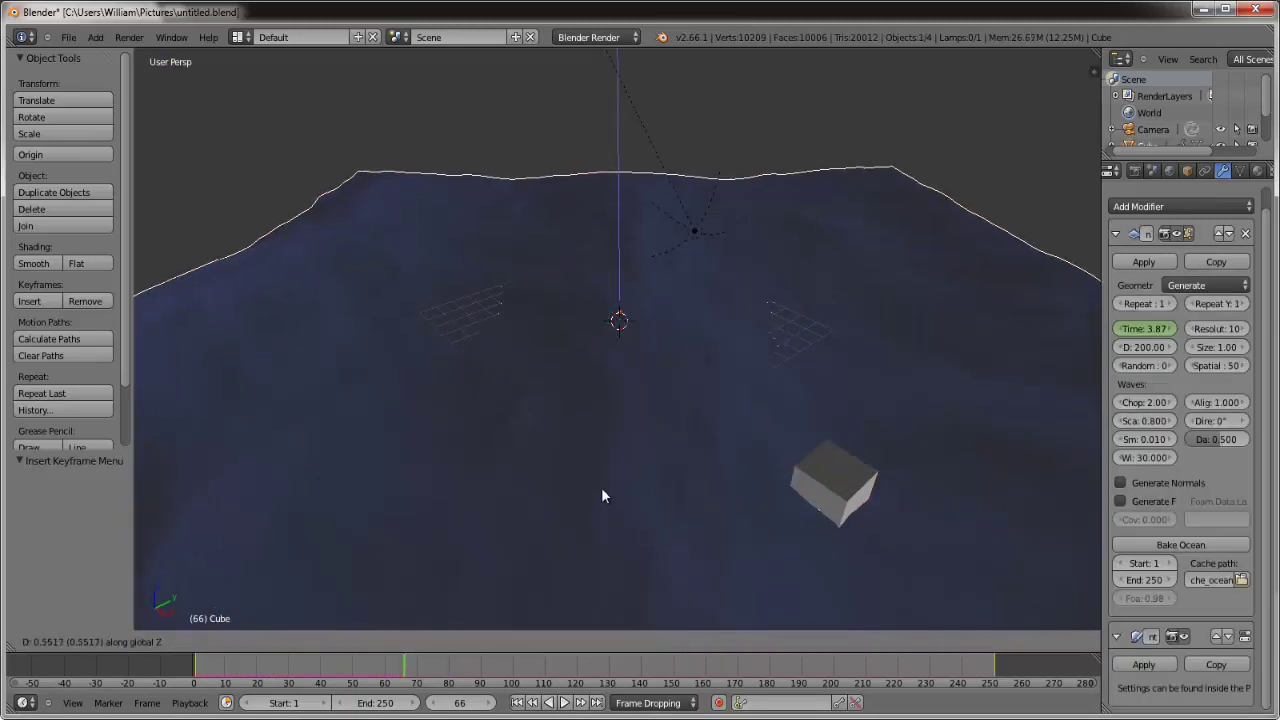
pyautogui.click(601, 485)
# Replay the animation from frame 1 through the scene camera
pyautogui.click(517, 702)
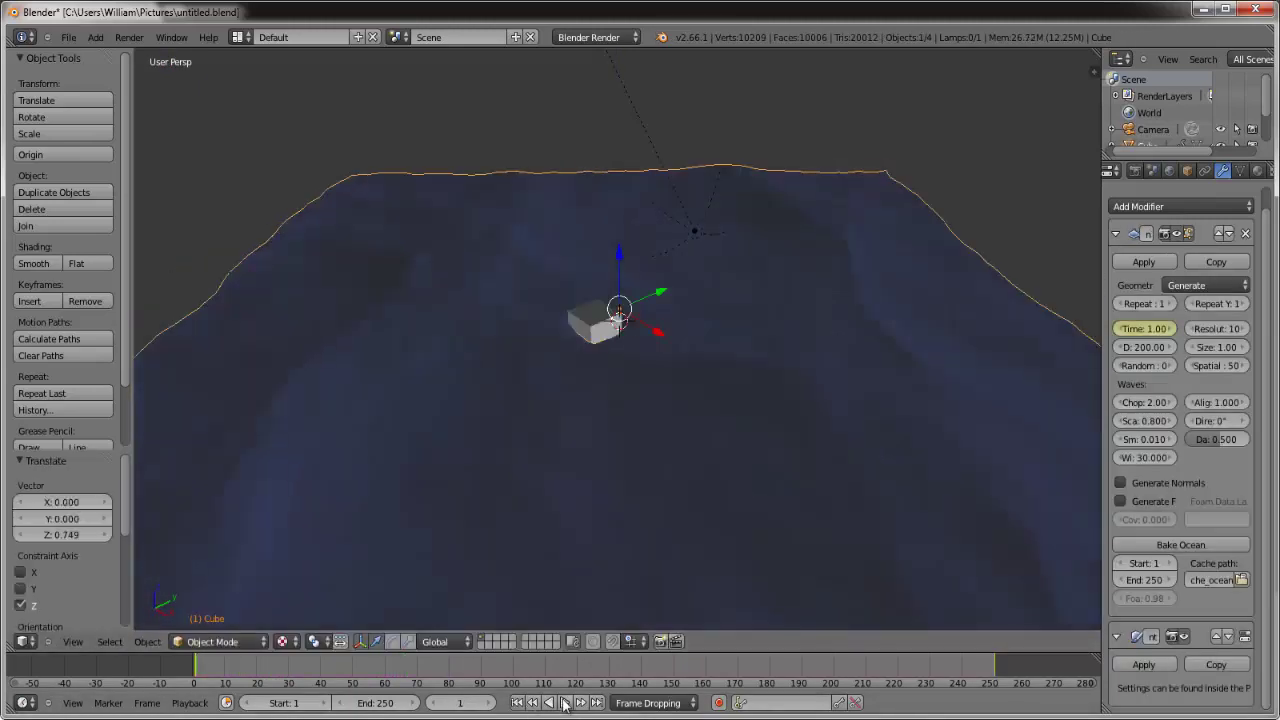
pyautogui.click(564, 702)
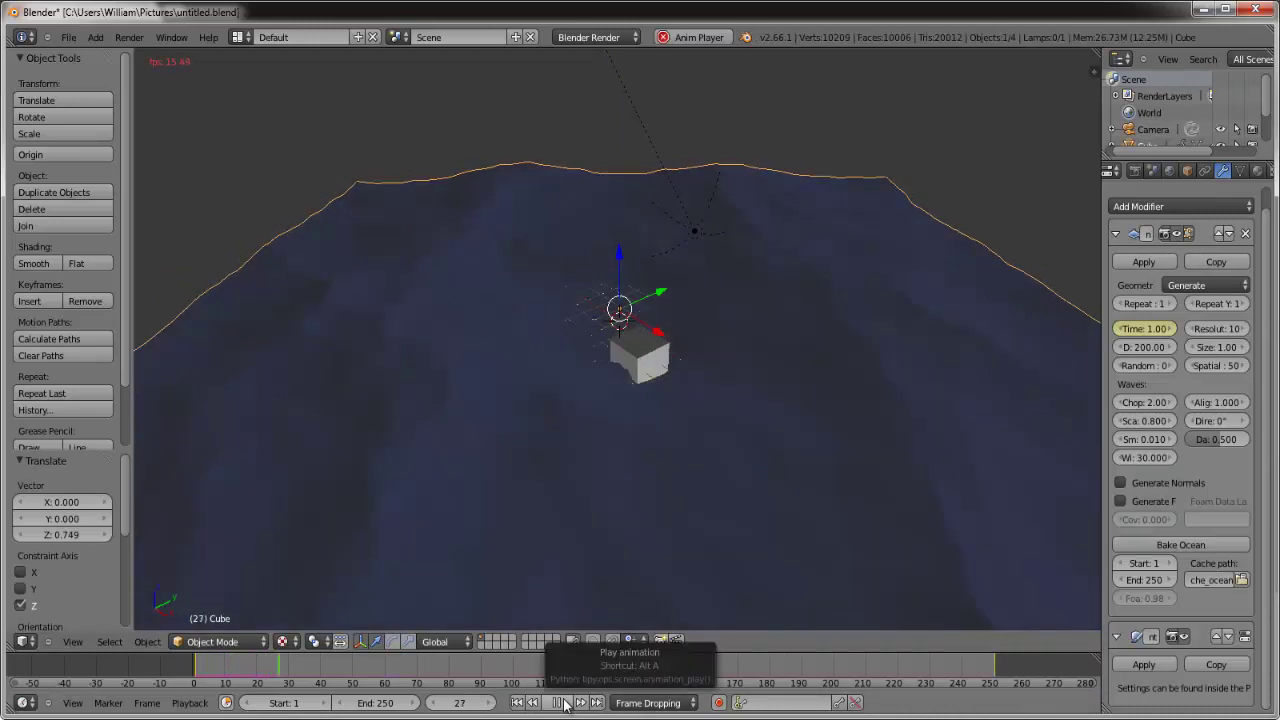
pyautogui.press('KP_0')
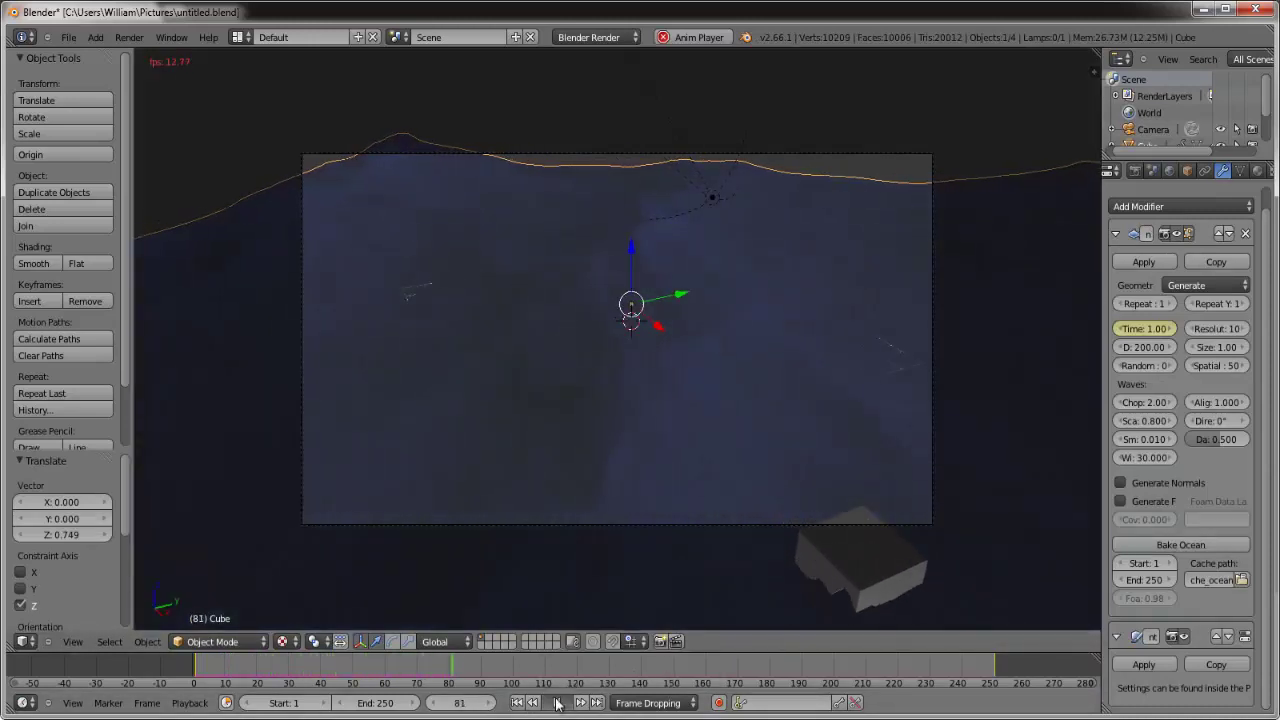
pyautogui.hotkey('alt', 'a')
# Select the small cube and move the current frame to 126
pyautogui.rightClick(873, 562)
pyautogui.click(563, 665)
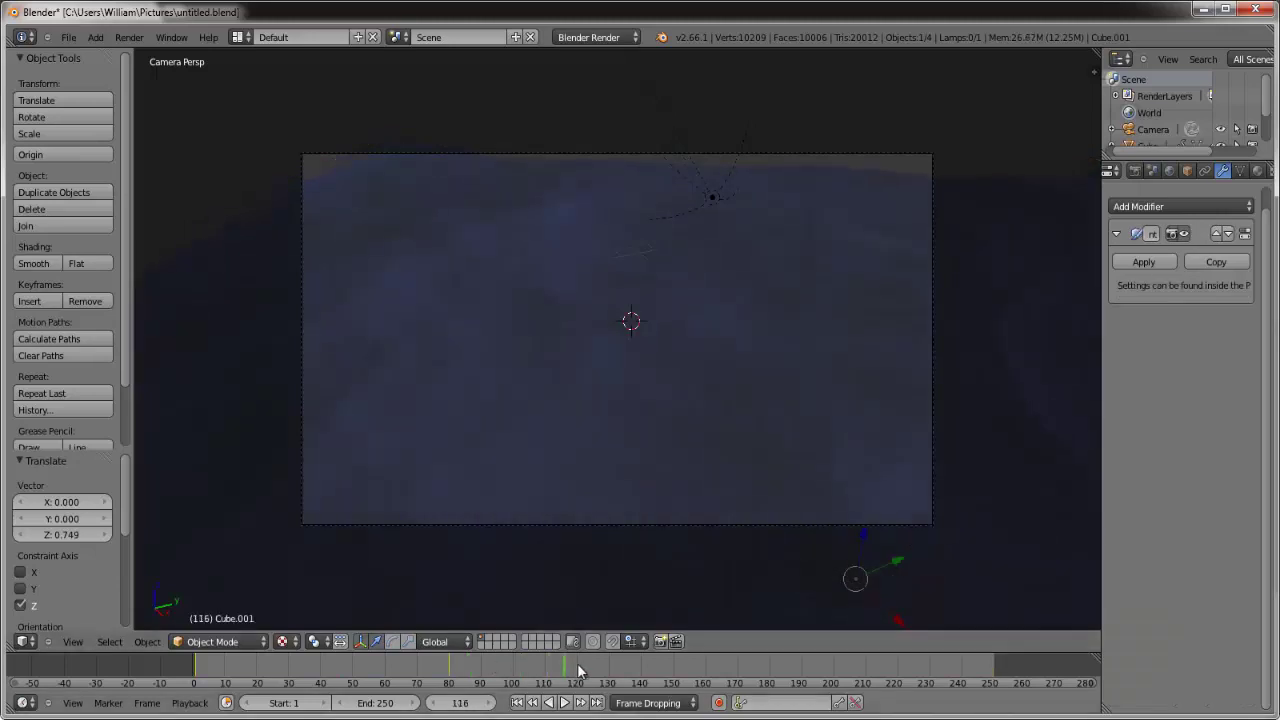
pyautogui.moveTo(583, 665); pyautogui.dragTo(597, 661)
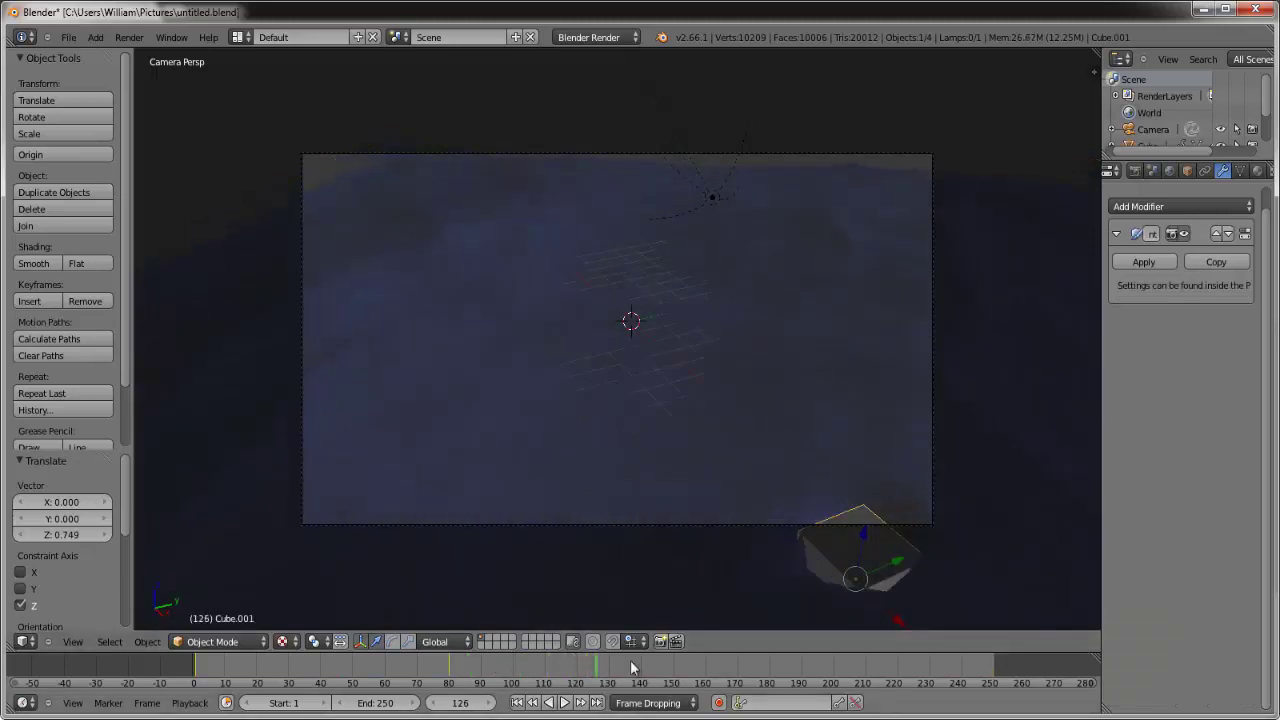
# Move the small cube along X and then Y to sit right of the camera's centre
pyautogui.press('g')
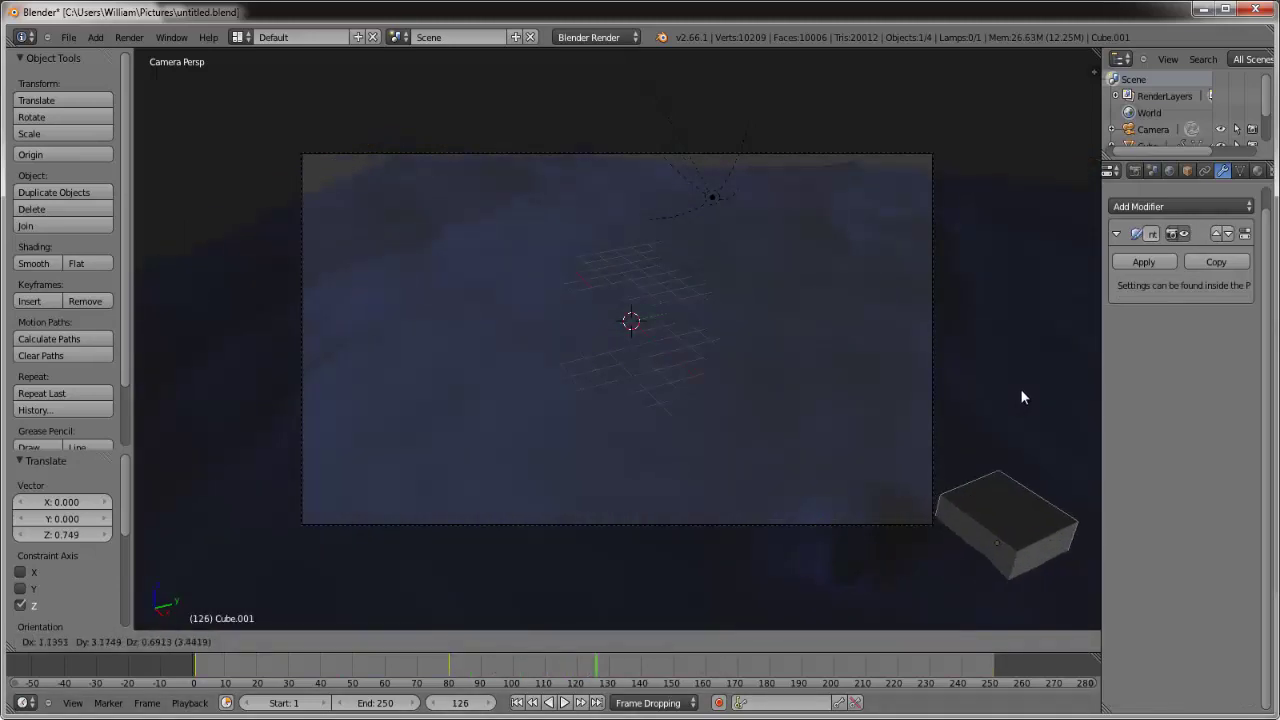
pyautogui.press('x')
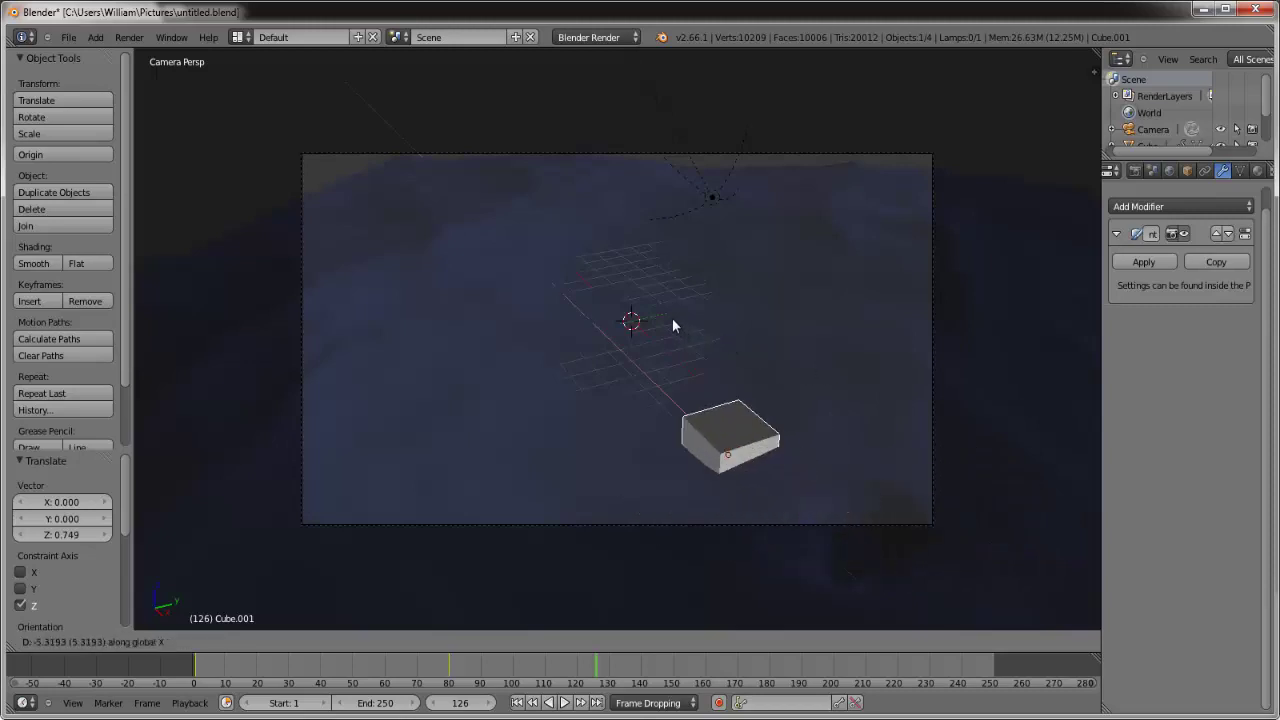
pyautogui.click(562, 308)
pyautogui.press('g')
pyautogui.press('y')
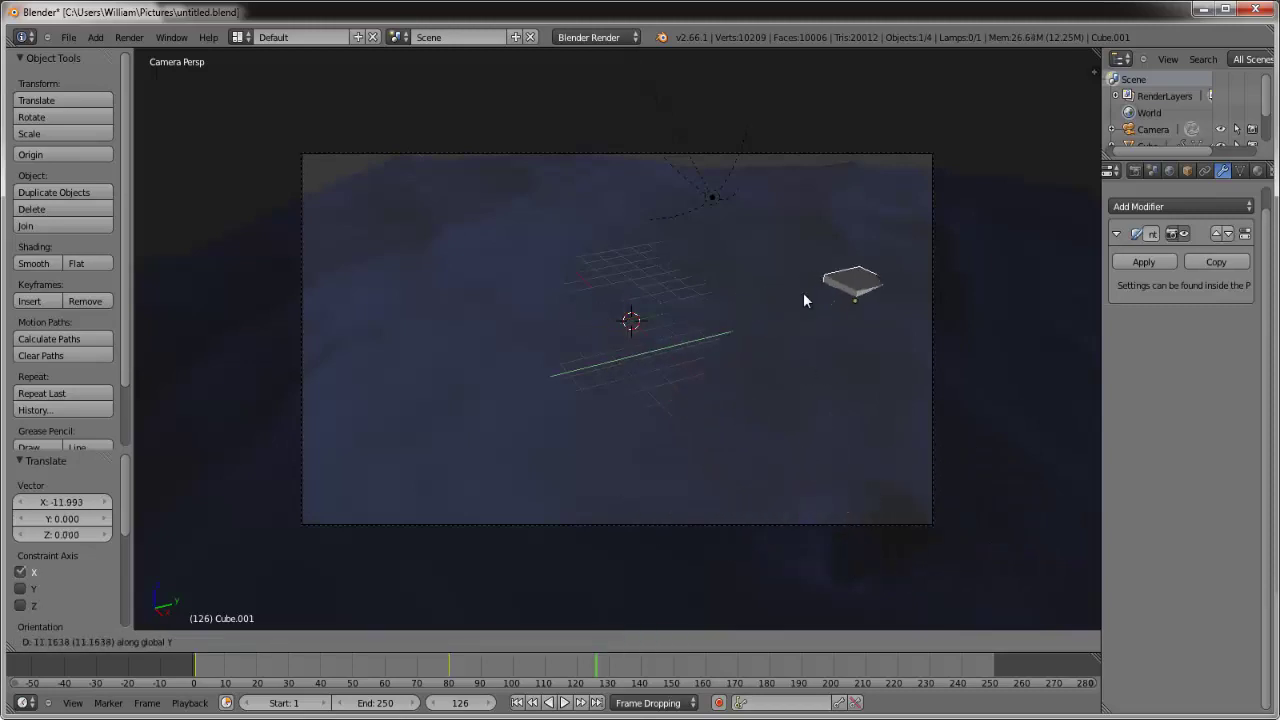
pyautogui.click(803, 292)
# Keyframe the cube's location at frame 126 and save over the existing file
pyautogui.press('u')
pyautogui.press('i')
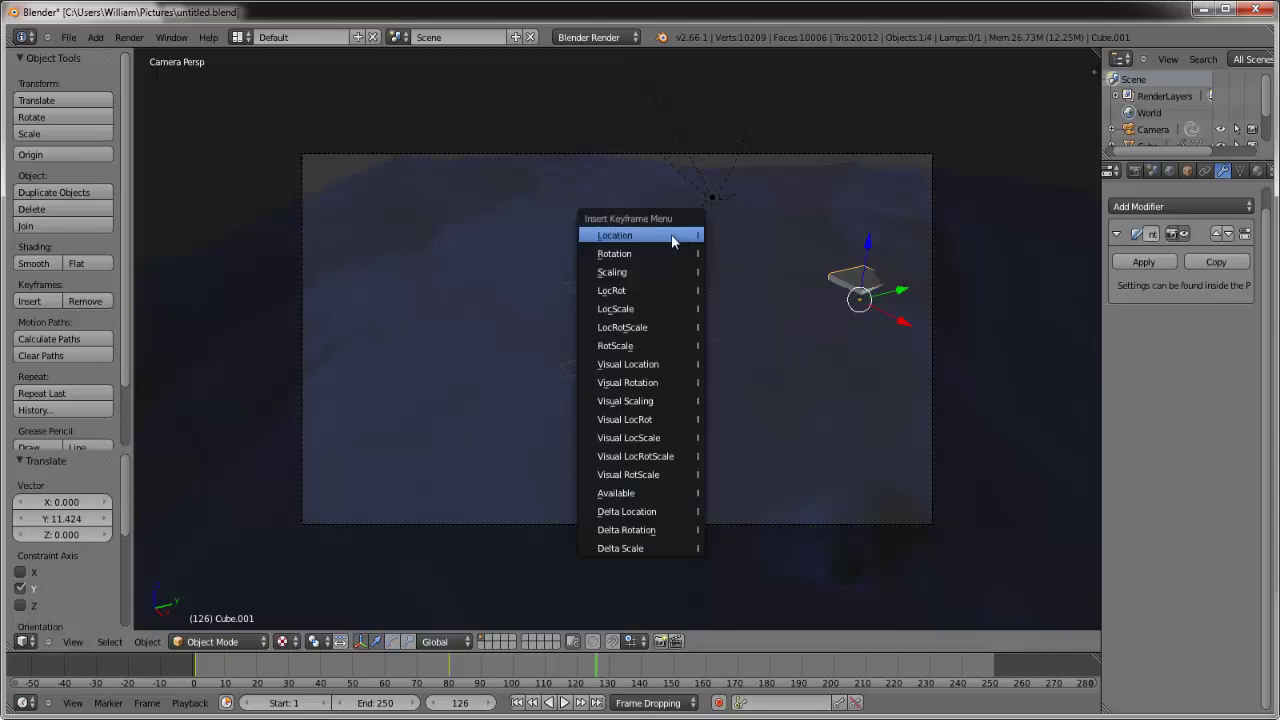
pyautogui.click(680, 236)
pyautogui.press('i')
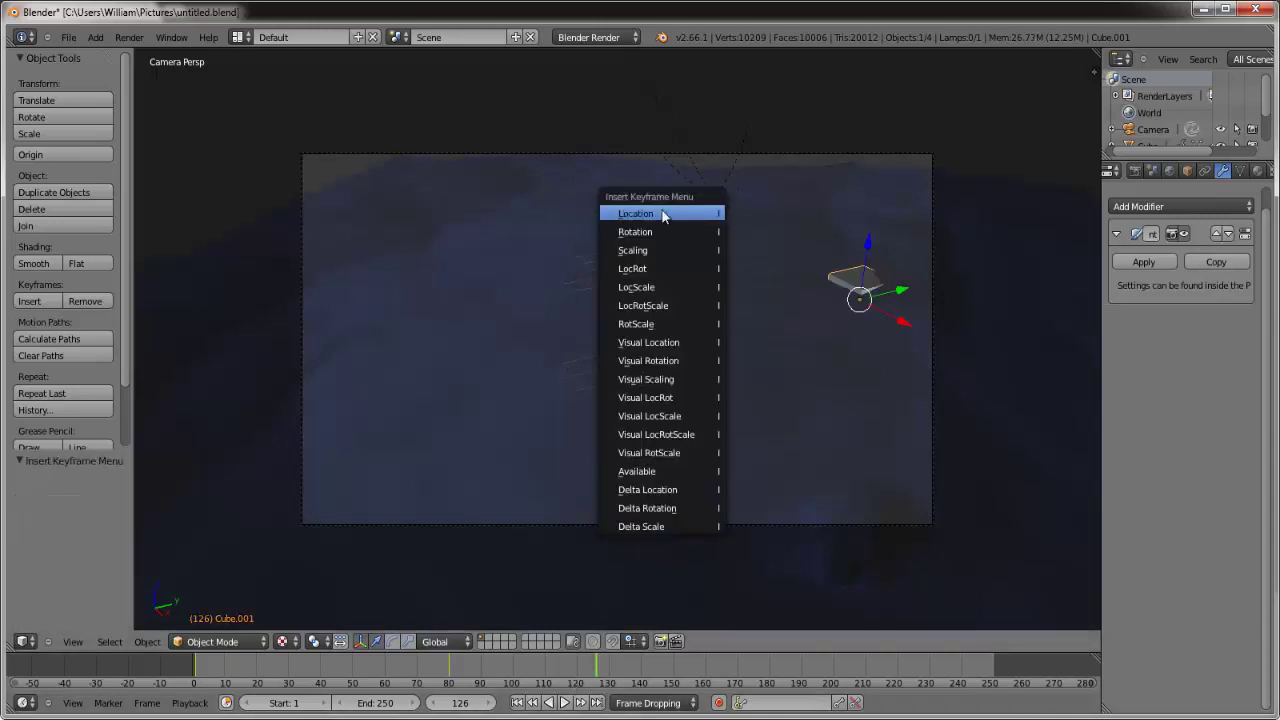
pyautogui.click(651, 216)
pyautogui.hotkey('ctrl', 's')
pyautogui.click(571, 279)
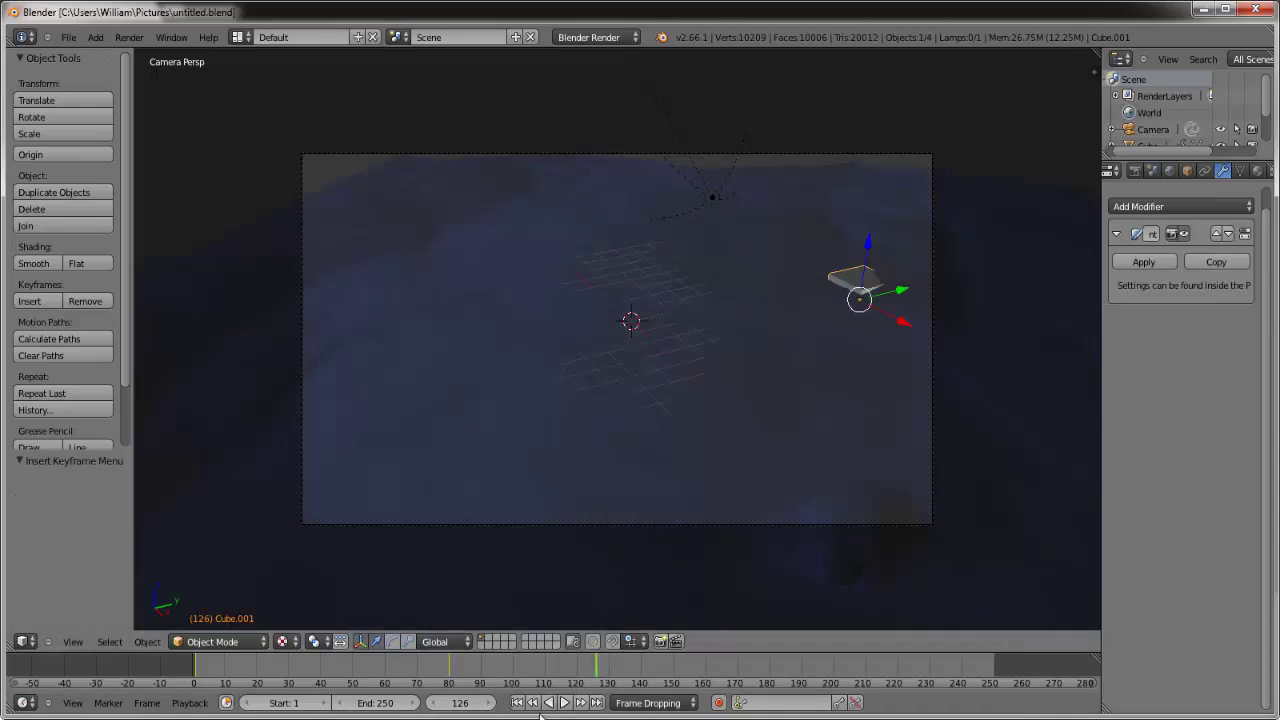
# Replay the animation from frame 1, stop at frame 192, and select the ocean surface
pyautogui.click(517, 702)
pyautogui.click(564, 702)
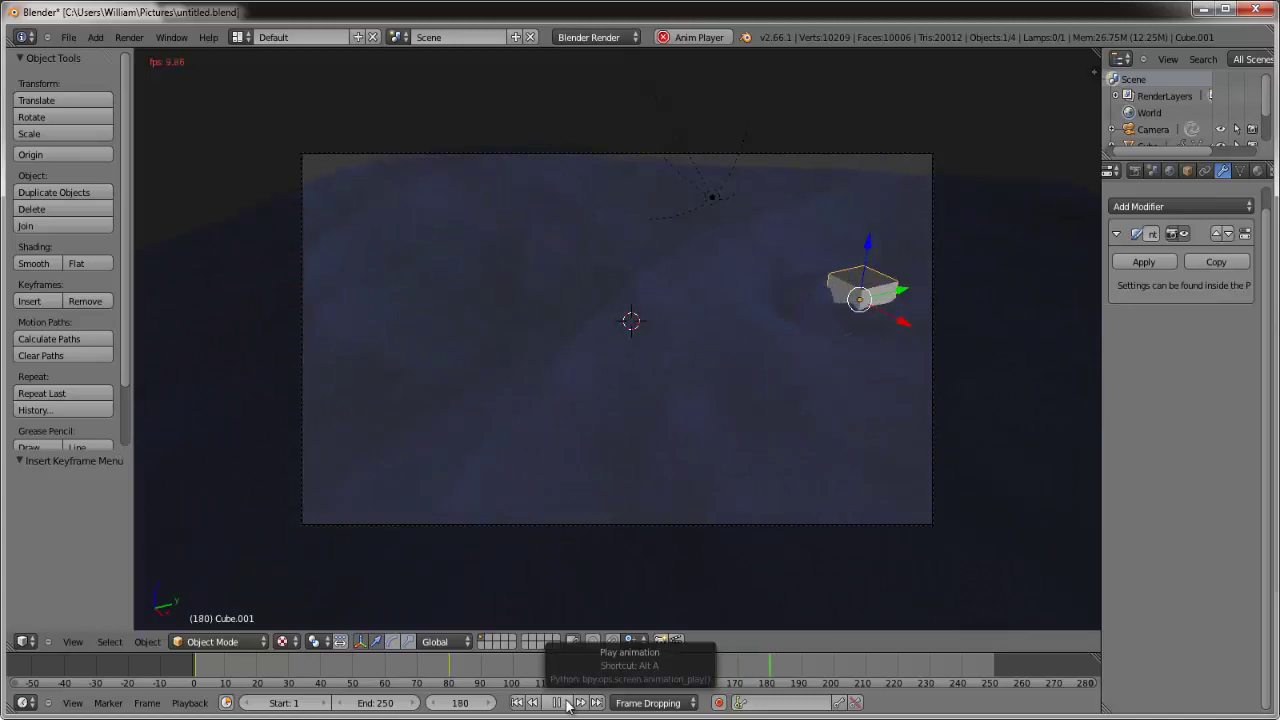
pyautogui.click(566, 704)
pyautogui.rightClick(681, 346)
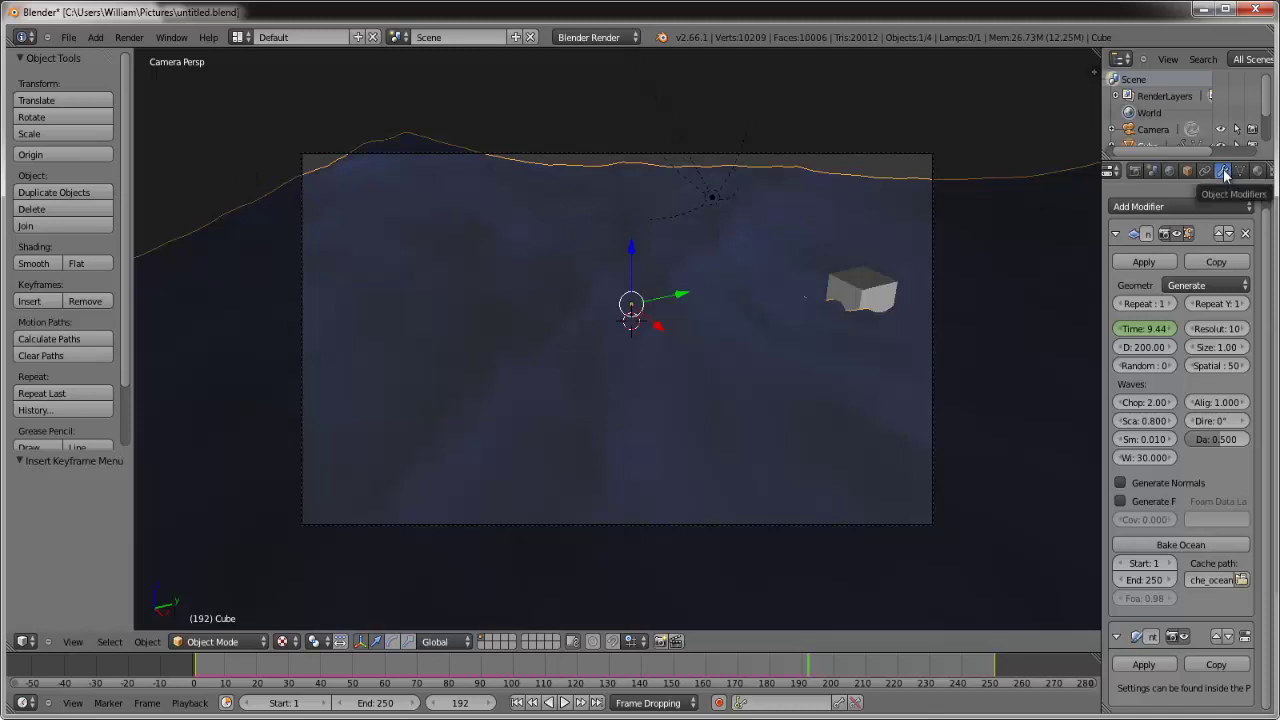
# Add a Smooth modifier to the ocean surface and inspect it at frame 170
pyautogui.click(1199, 199)
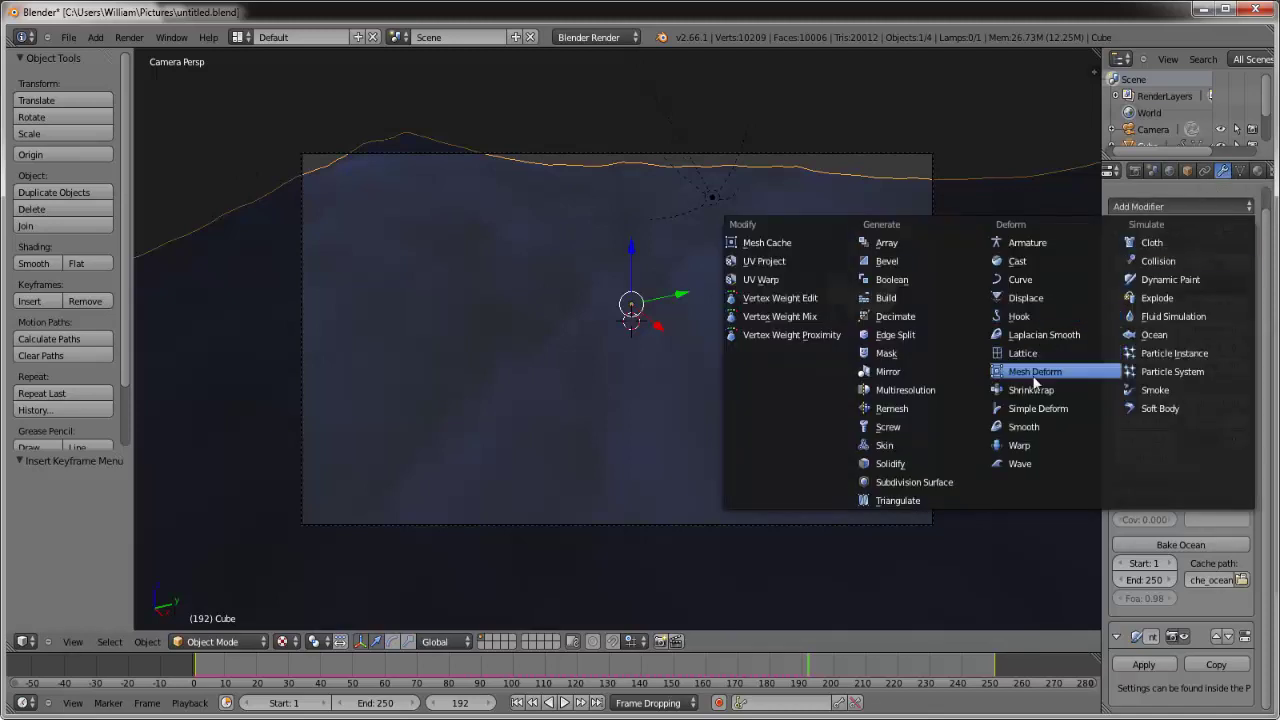
pyautogui.click(1024, 427)
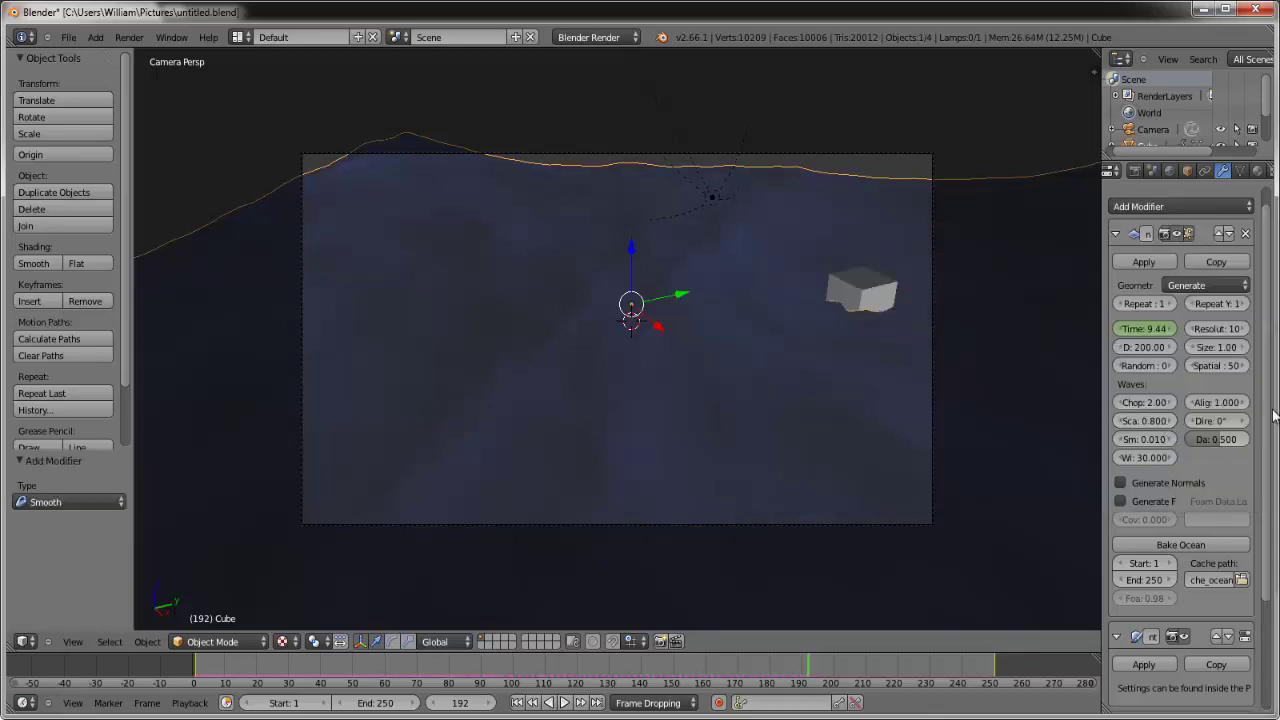
pyautogui.scroll(-5, 1250, 520)
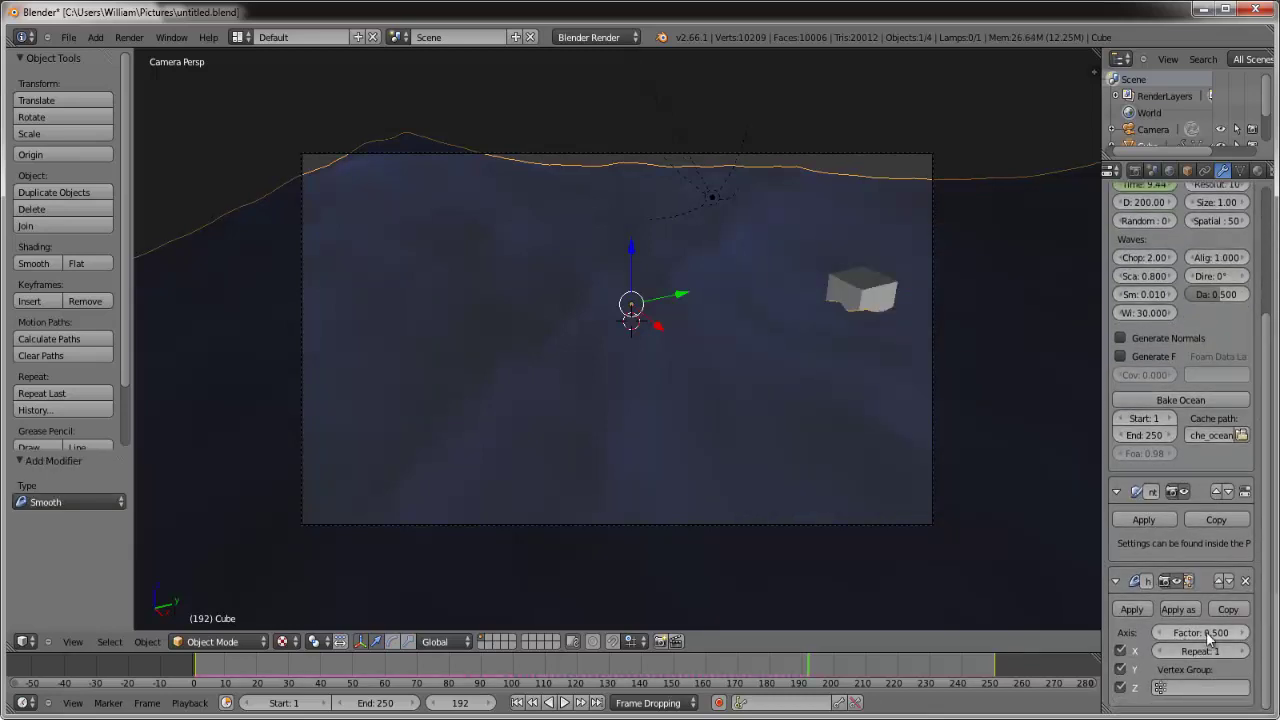
pyautogui.click(753, 684)
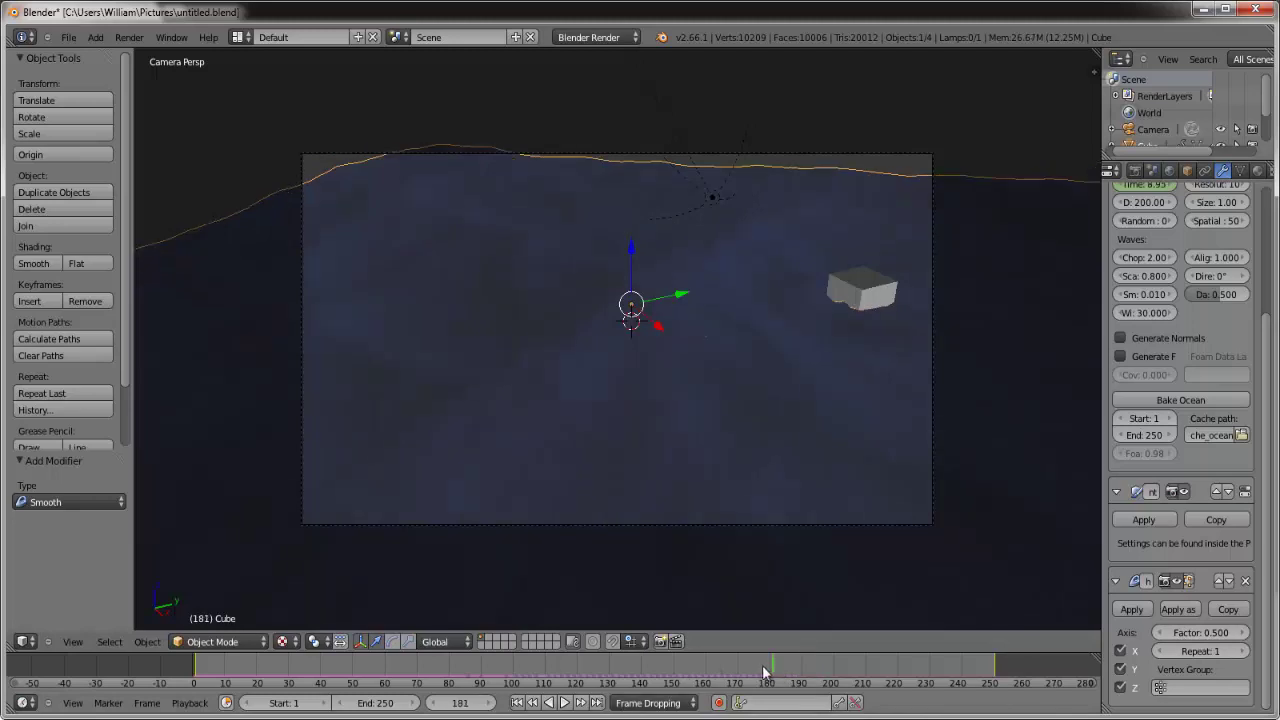
pyautogui.moveTo(745, 672); pyautogui.dragTo(733, 664)
pyautogui.moveTo(760, 590); pyautogui.dragTo(836, 323, button='middle')
pyautogui.scroll(5, 836, 323)
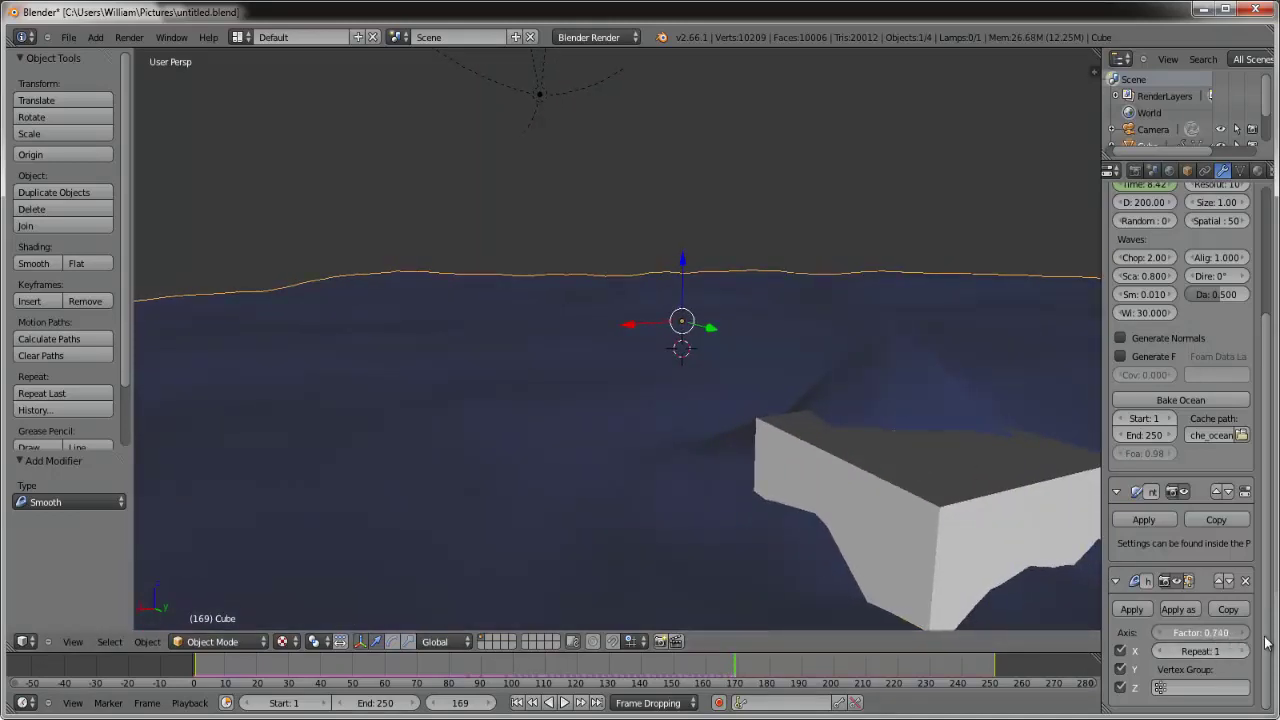
# Increase the Smooth factor to 1.522 and replay the animation, stopping at frame 59
pyautogui.moveTo(1218, 645); pyautogui.dragTo(1272, 642)
pyautogui.scroll(-7, 889, 434)
pyautogui.moveTo(784, 387); pyautogui.dragTo(689, 598, button='middle')
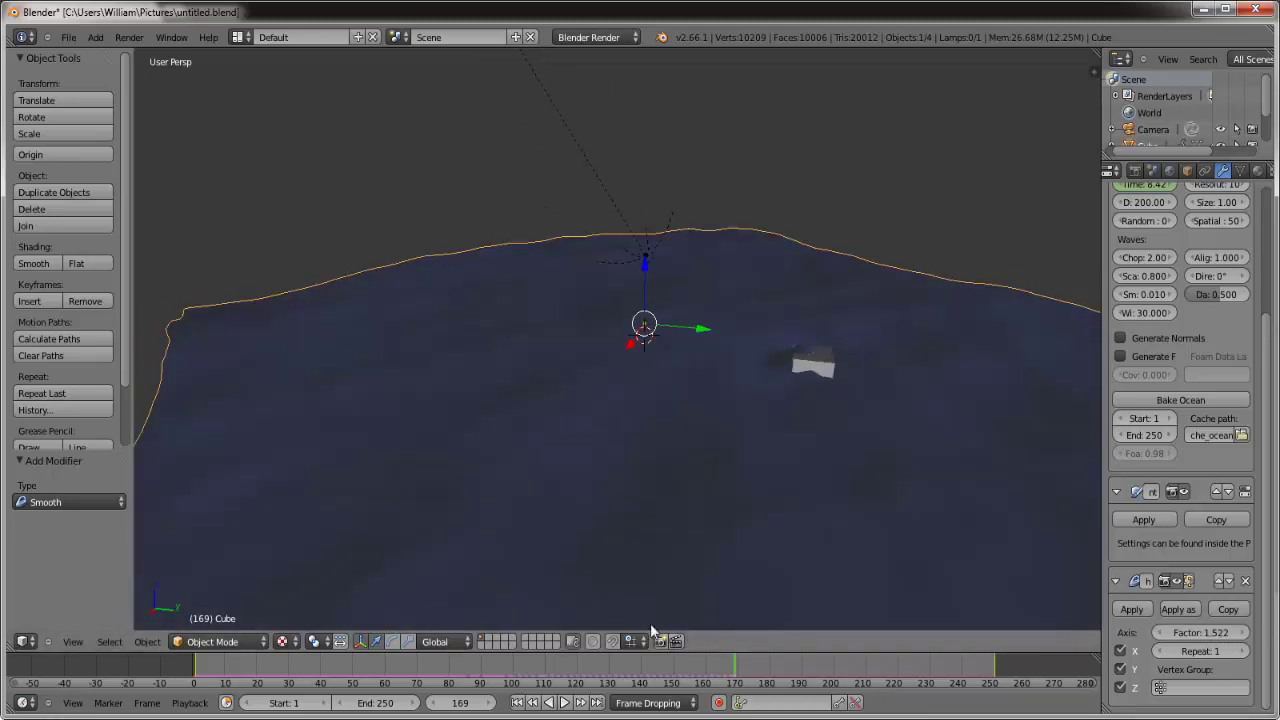
pyautogui.click(522, 705)
pyautogui.click(564, 702)
pyautogui.moveTo(624, 440); pyautogui.dragTo(637, 300, button='middle')
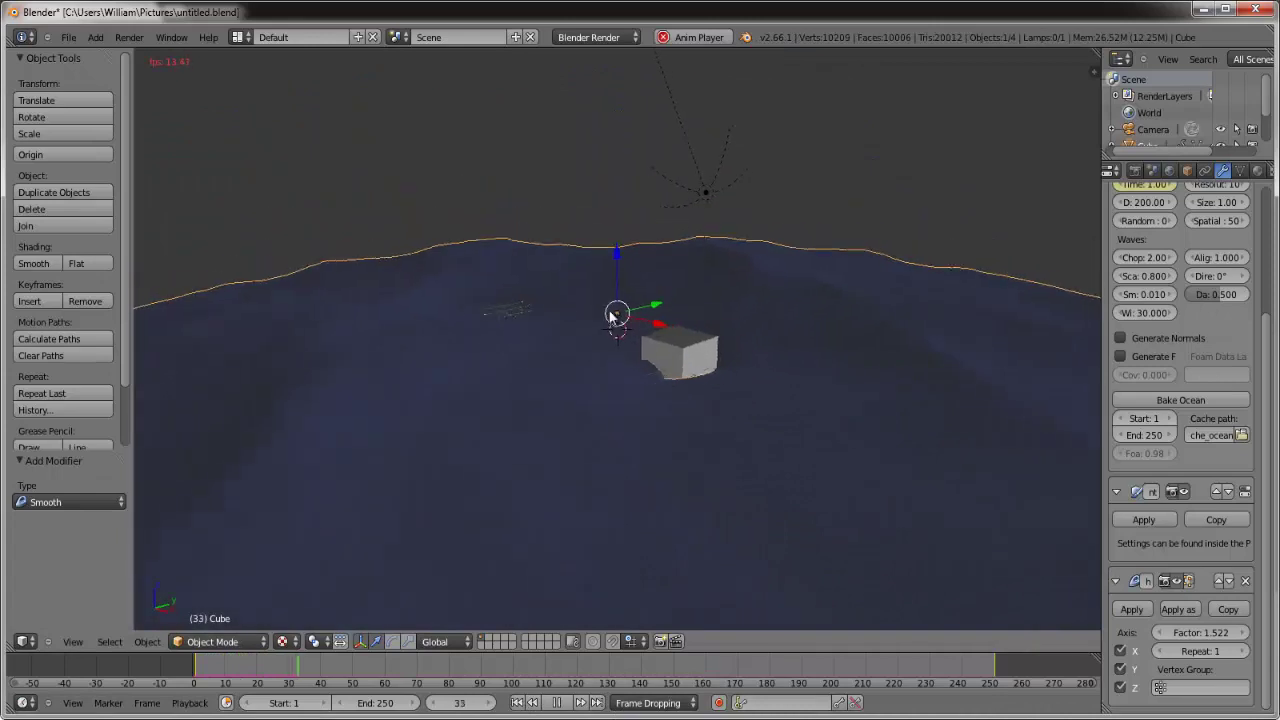
pyautogui.click(557, 702)
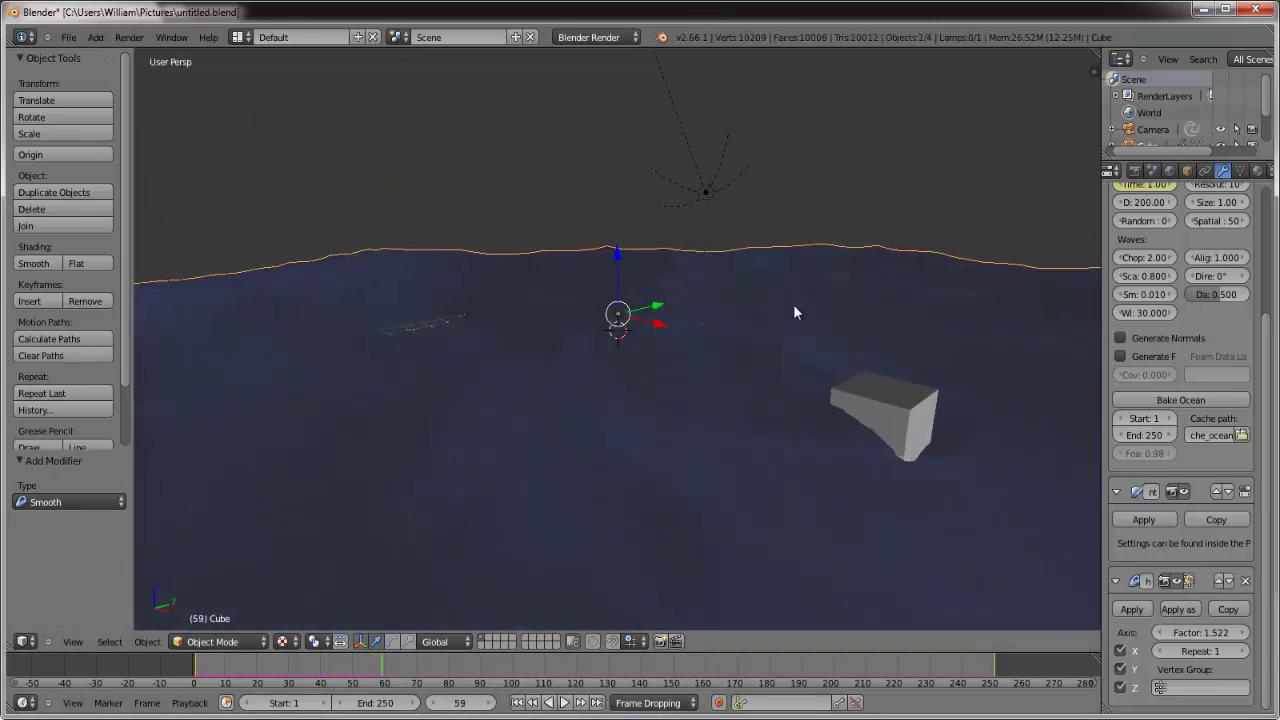
pyautogui.scroll(5, 1196, 208)
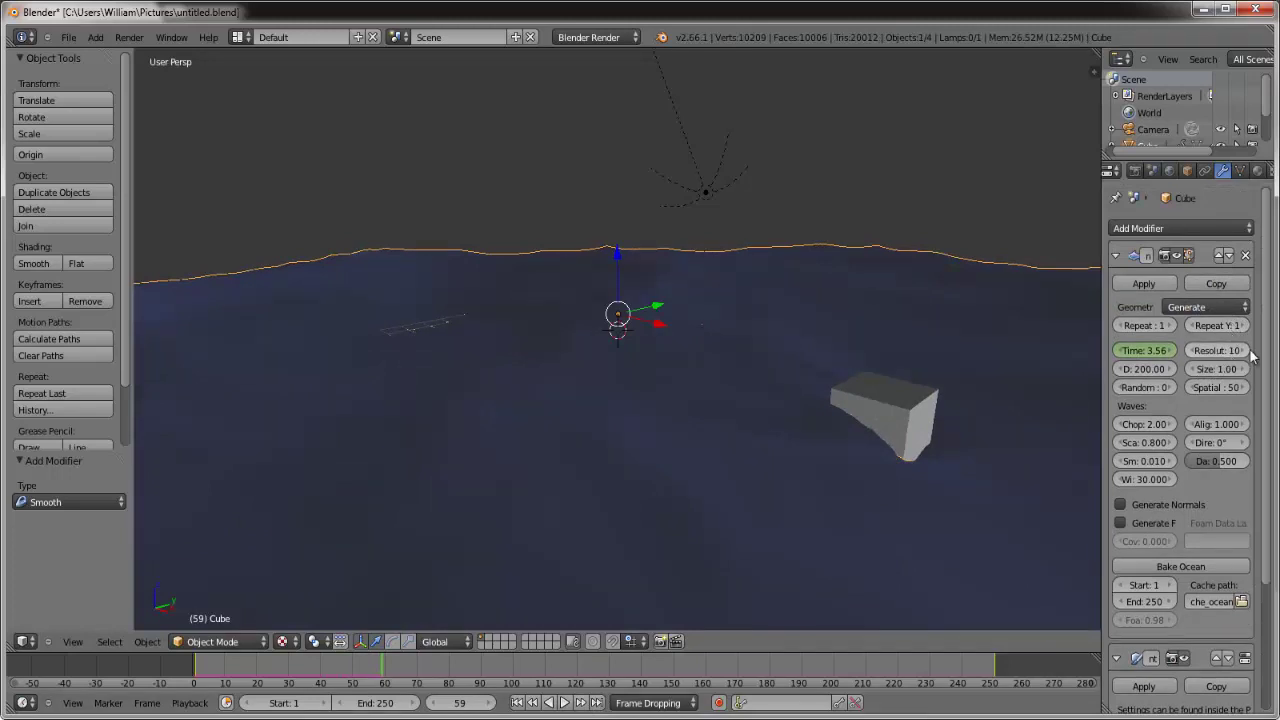
# Raise the ocean resolution to 11 and preview the animation through the camera
pyautogui.click(1246, 351)
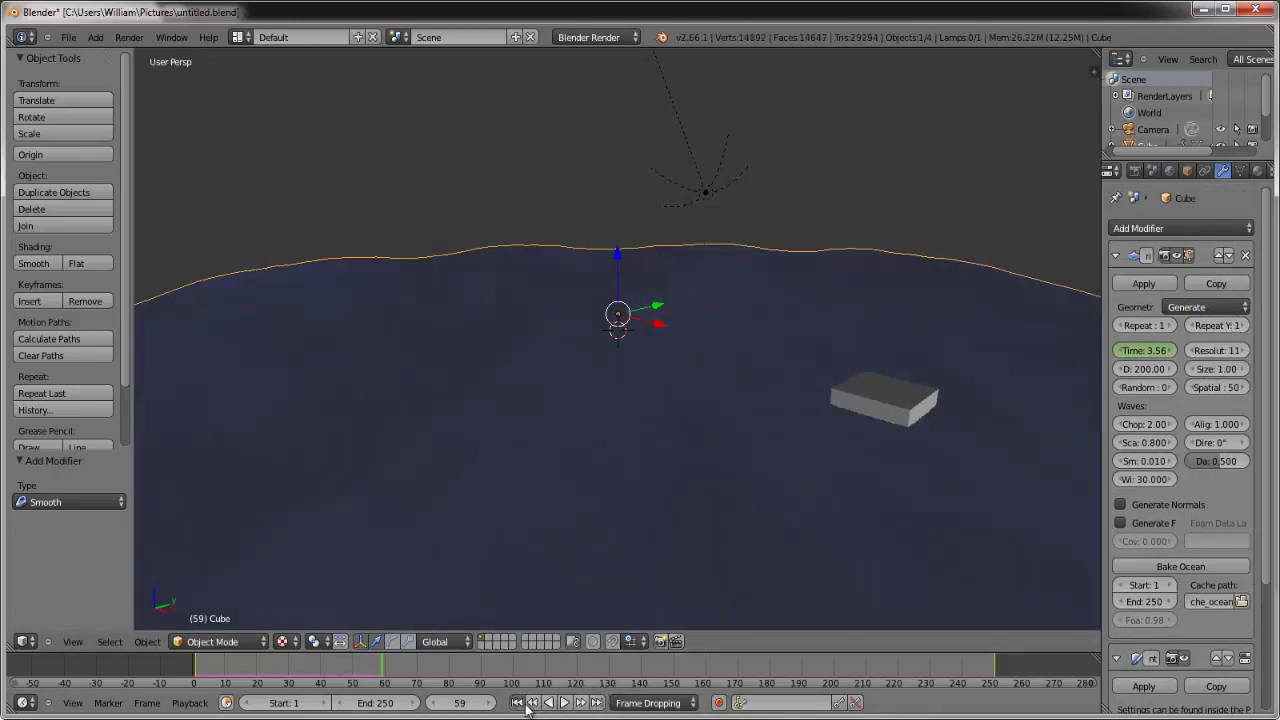
pyautogui.click(517, 702)
pyautogui.click(564, 702)
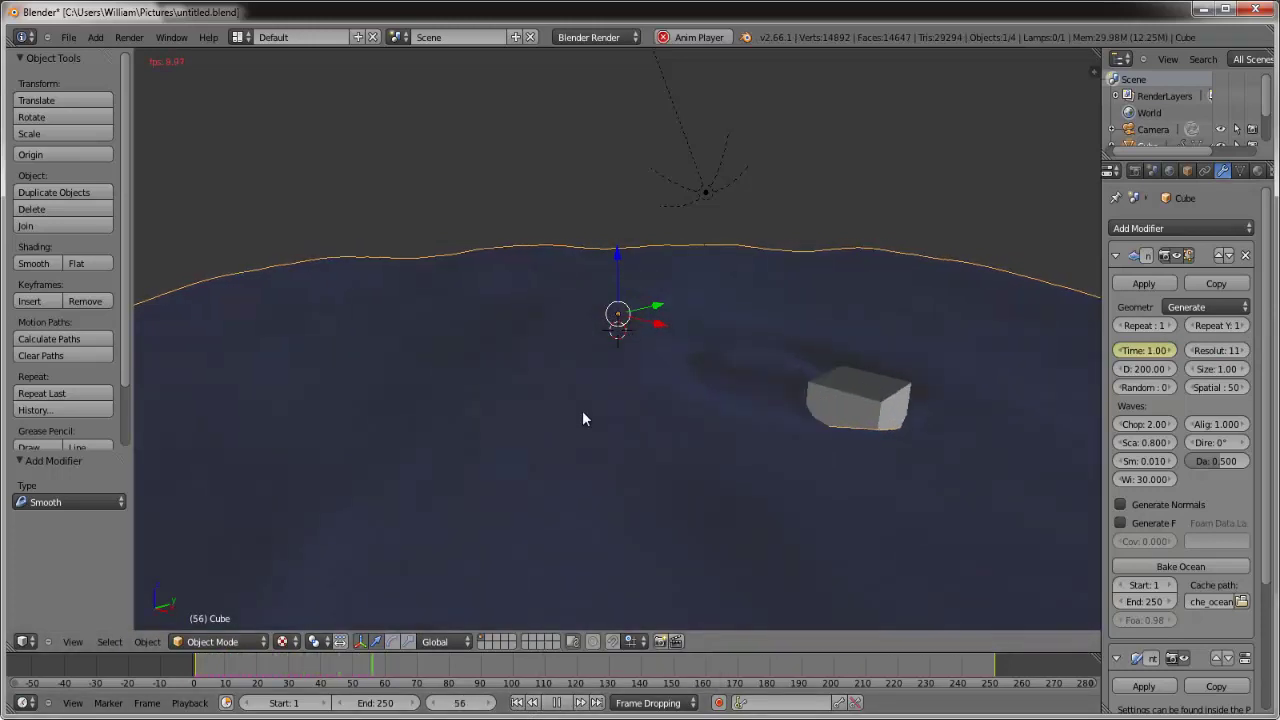
pyautogui.press('KP_0')
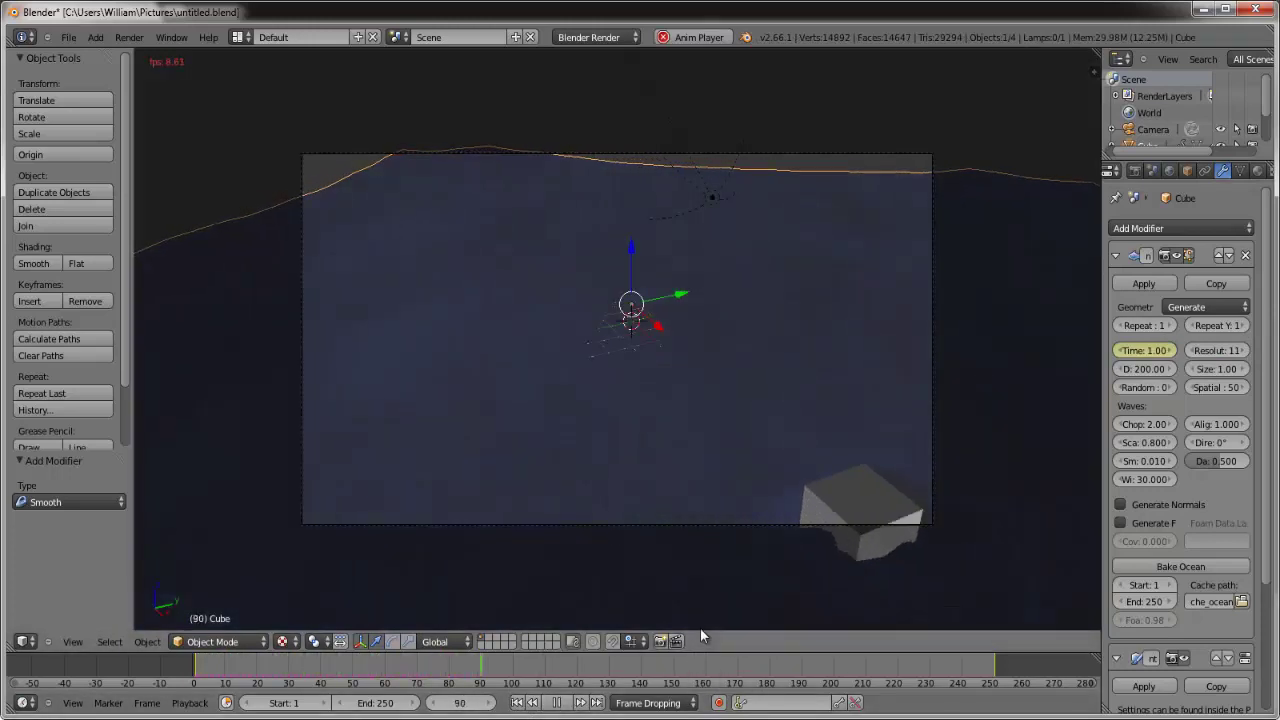
pyautogui.click(576, 705)
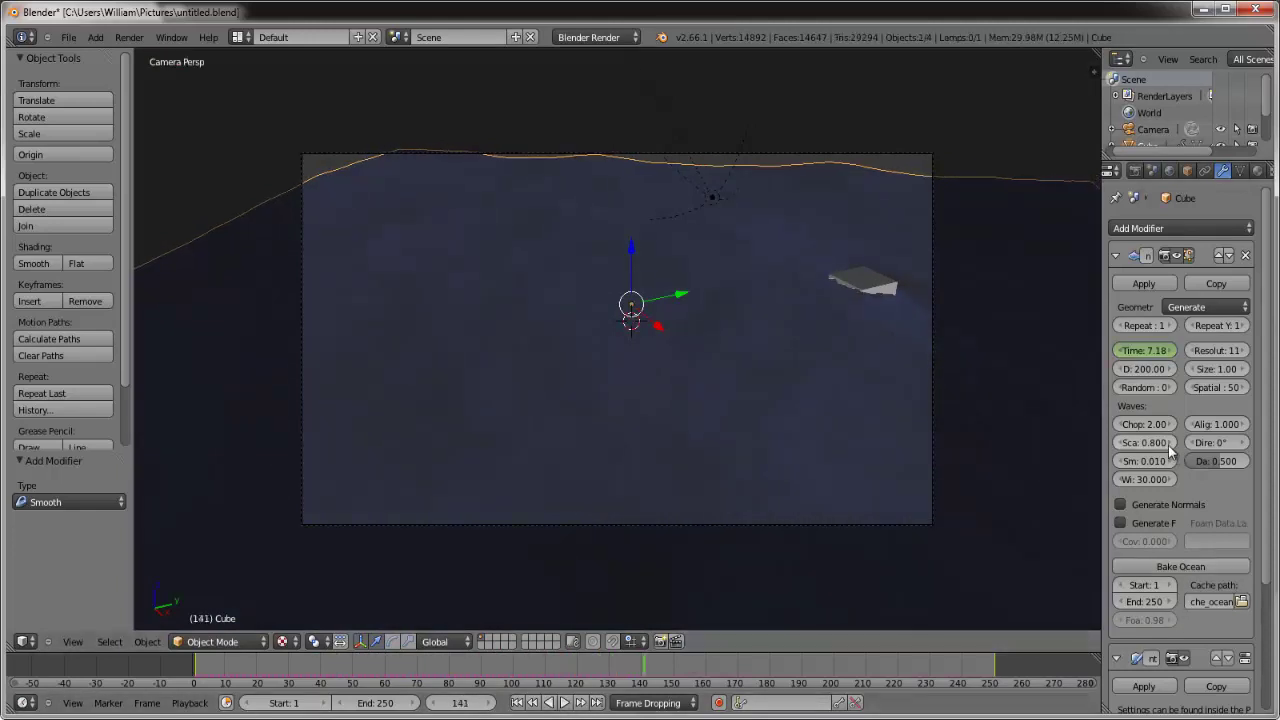
# Increase the wave scale to 1.100 and replay the animation, stopping at frame 182
pyautogui.click(1168, 444)
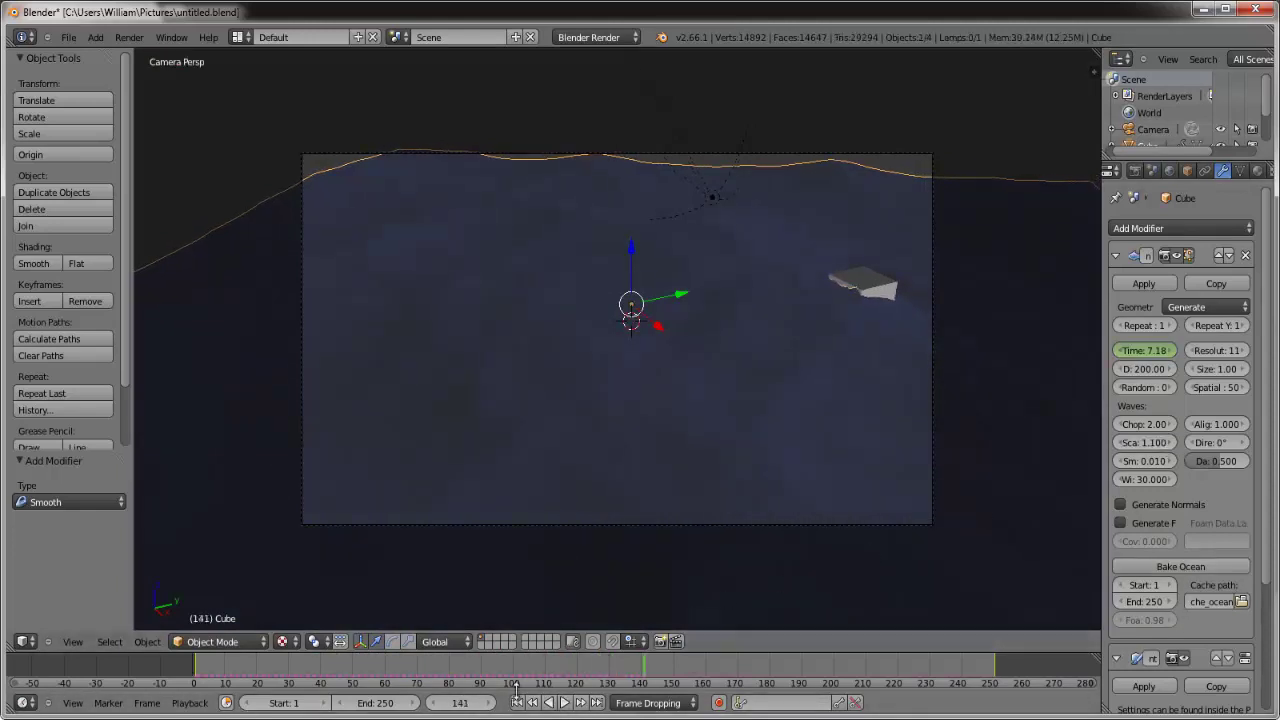
pyautogui.hotkey('shift', 'Left')
pyautogui.click(564, 703)
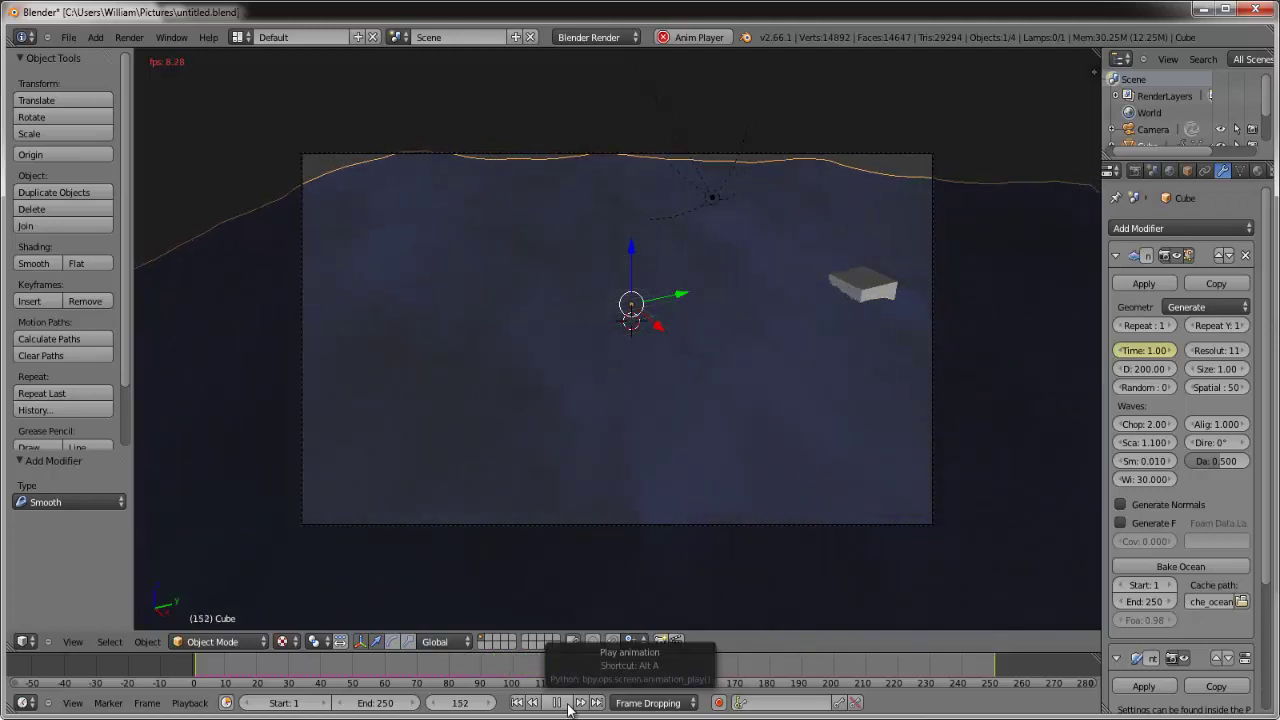
pyautogui.click(566, 706)
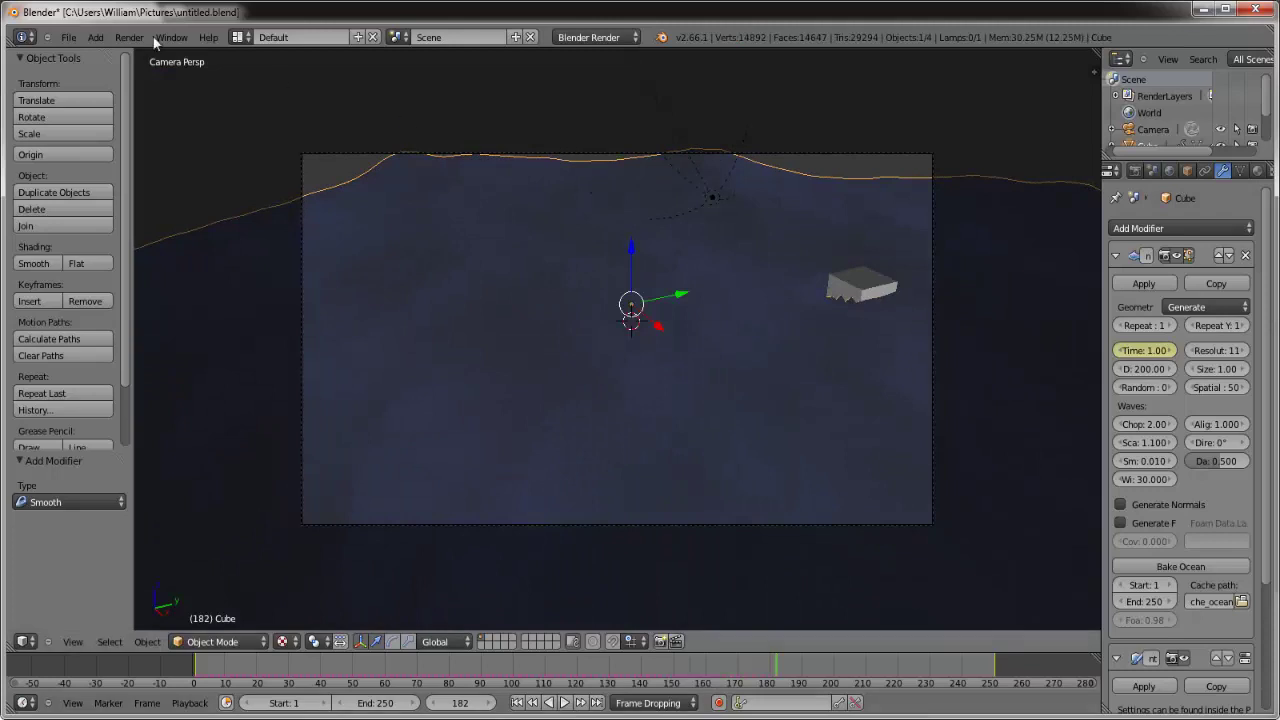
pyautogui.click(129, 37)
pyautogui.click(150, 54)
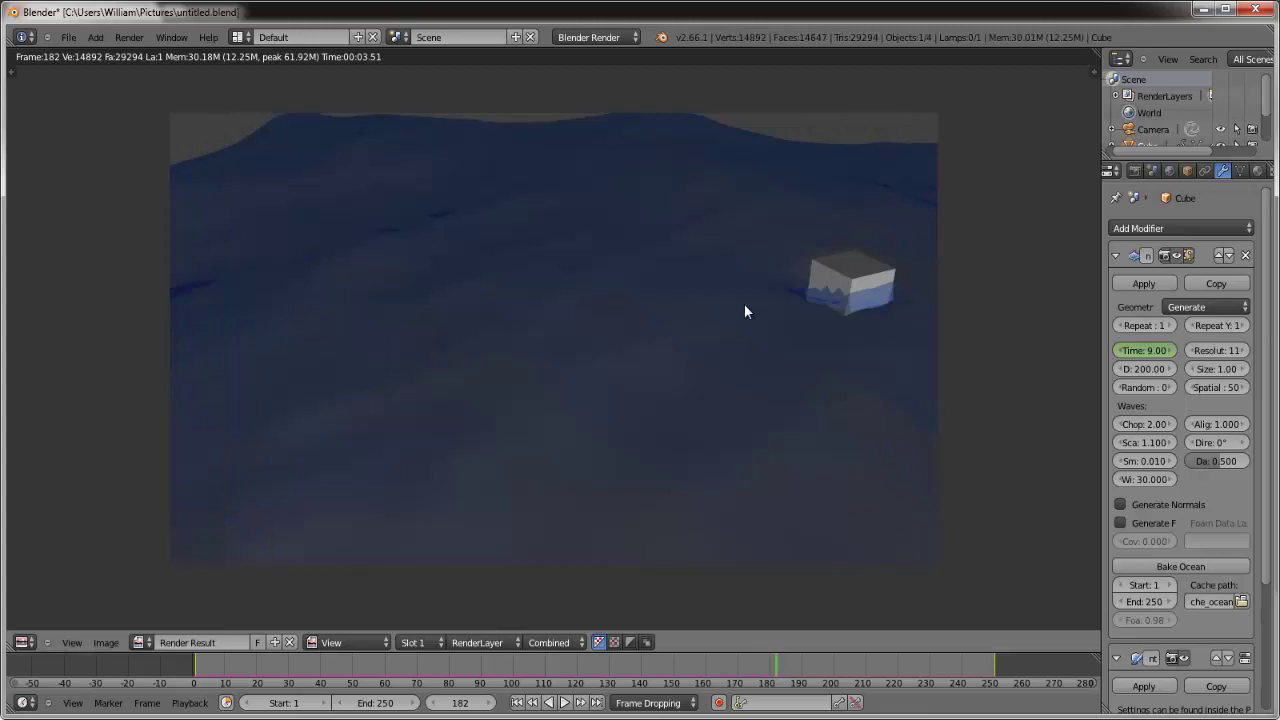
pyautogui.press('Escape')
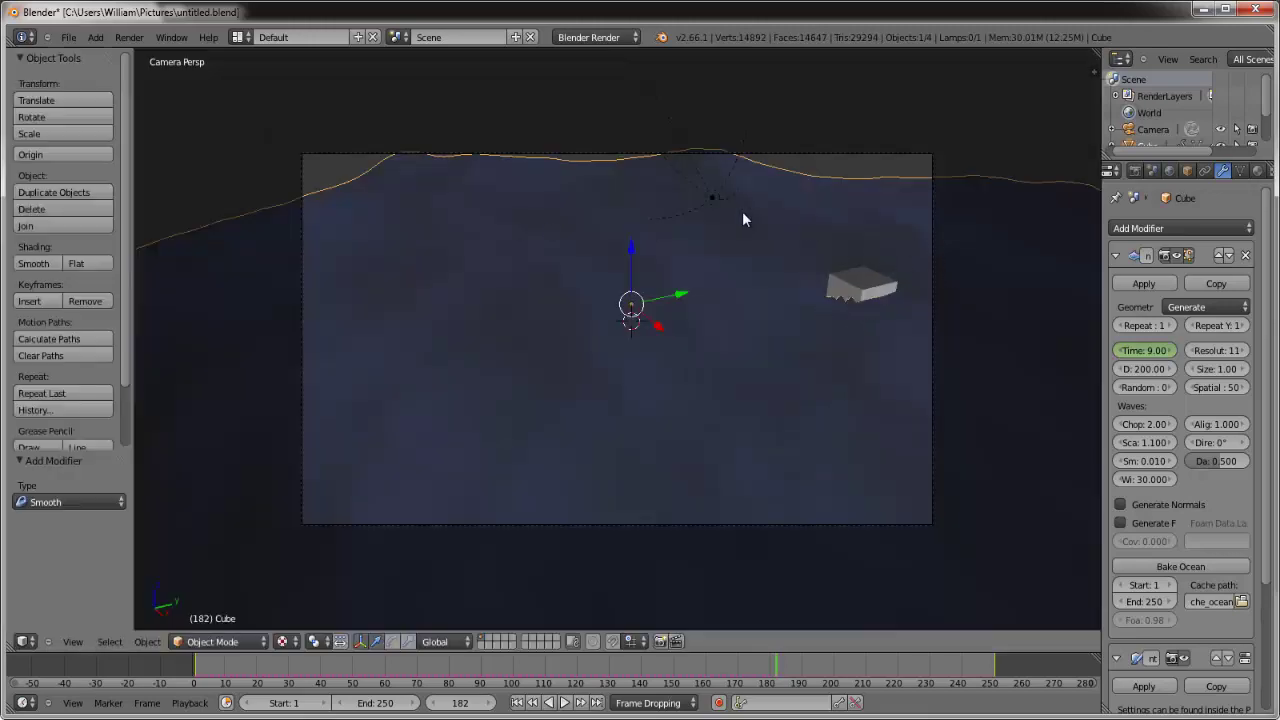
pyautogui.moveTo(854, 308); pyautogui.dragTo(738, 403, button='middle')
pyautogui.press('KP_0')
# Test AV-sync and Frame Dropping playback, then settle on No Sync
pyautogui.click(564, 703)
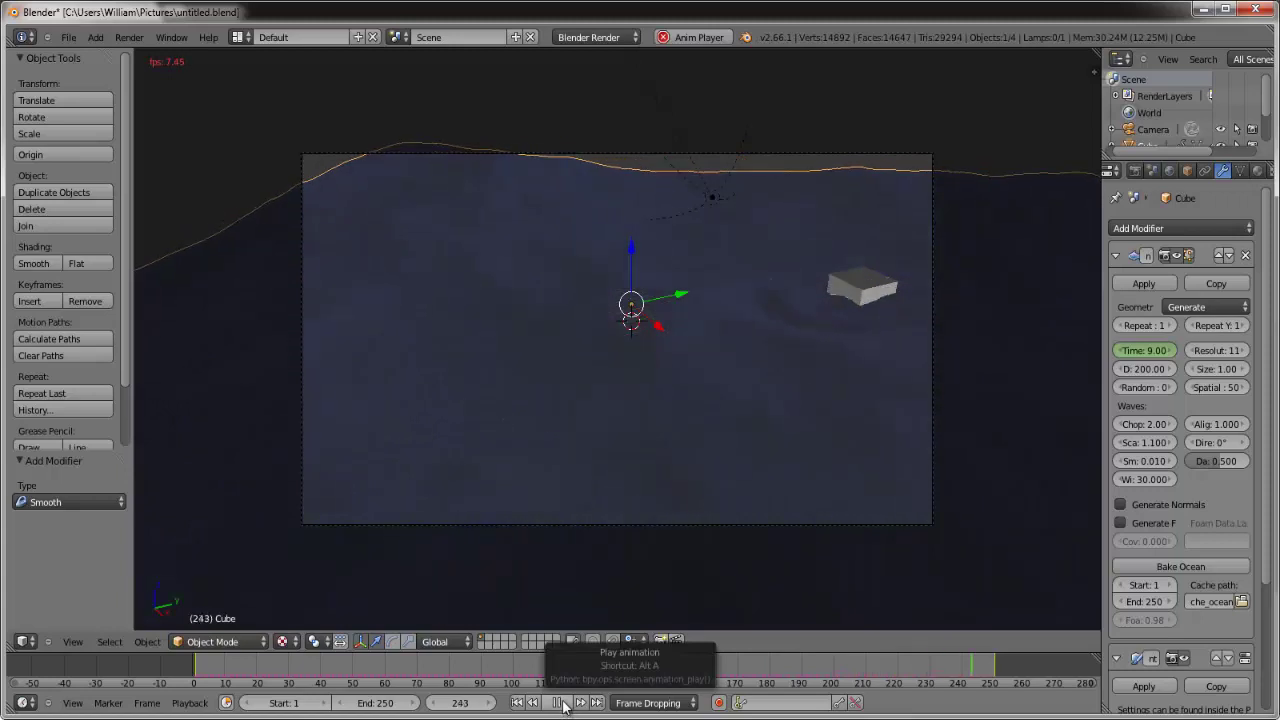
pyautogui.click(557, 703)
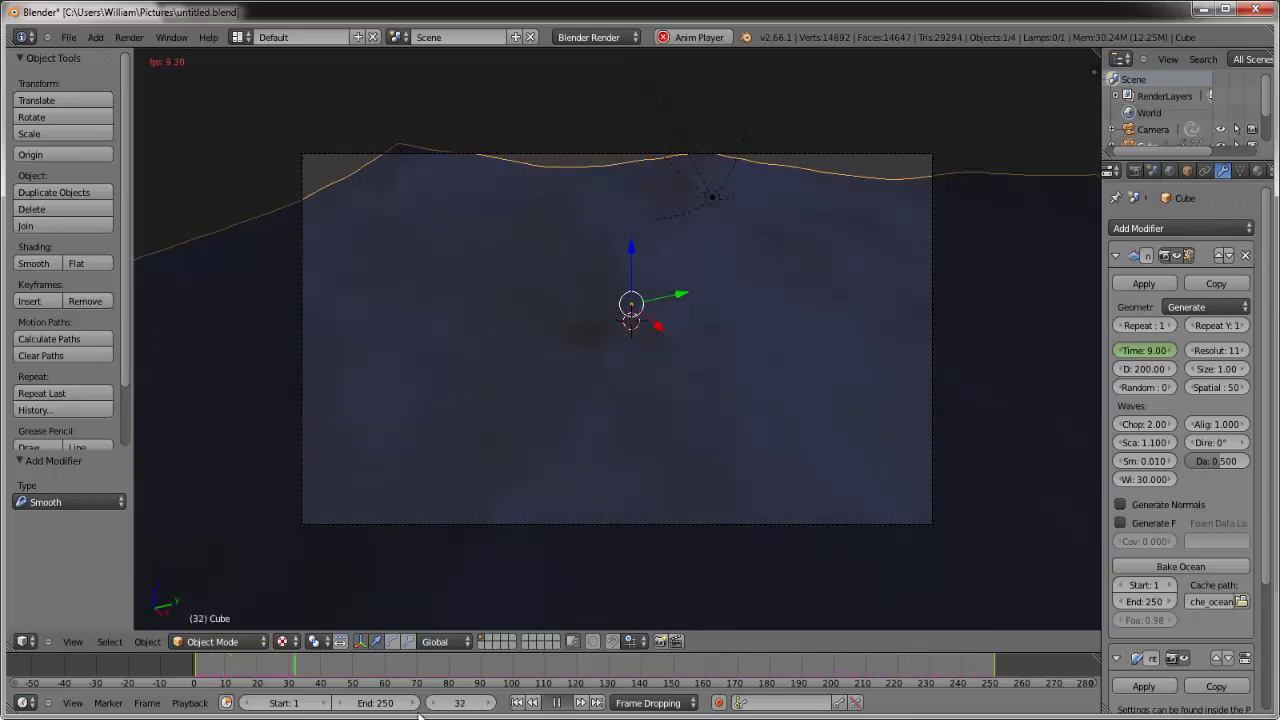
pyautogui.click(190, 703)
pyautogui.click(228, 531)
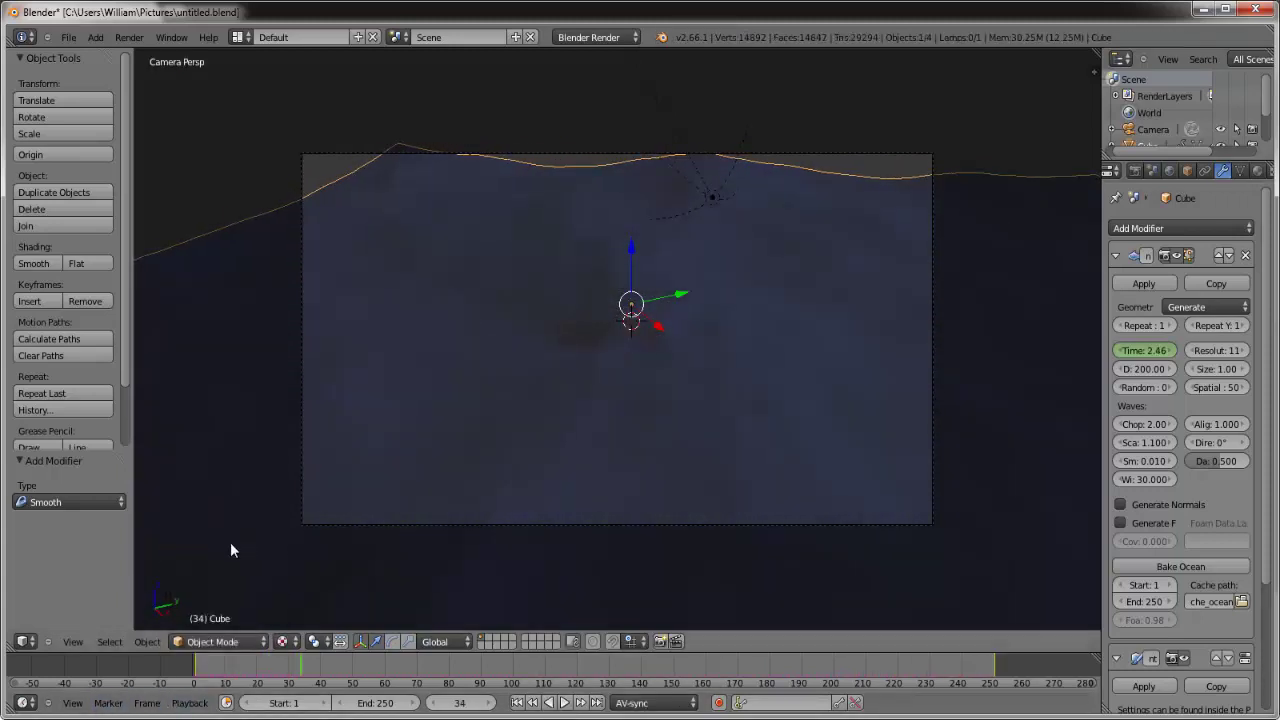
pyautogui.click(190, 703)
pyautogui.click(218, 547)
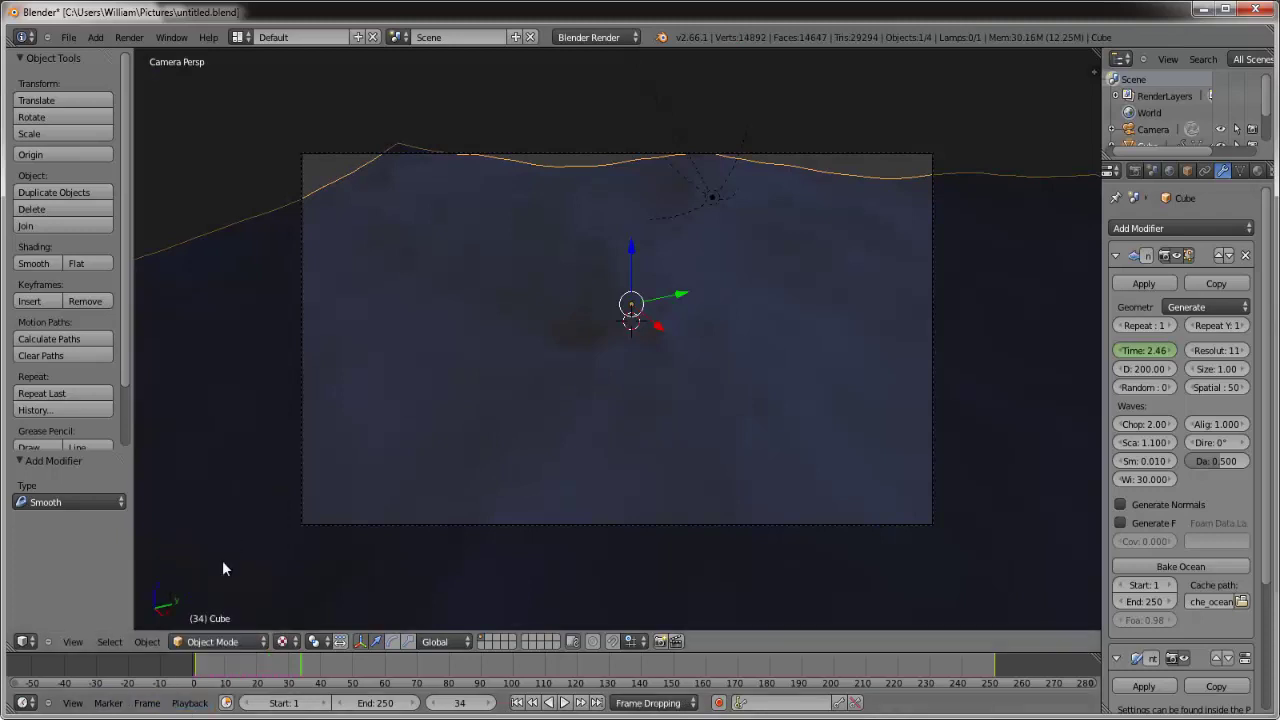
pyautogui.click(190, 703)
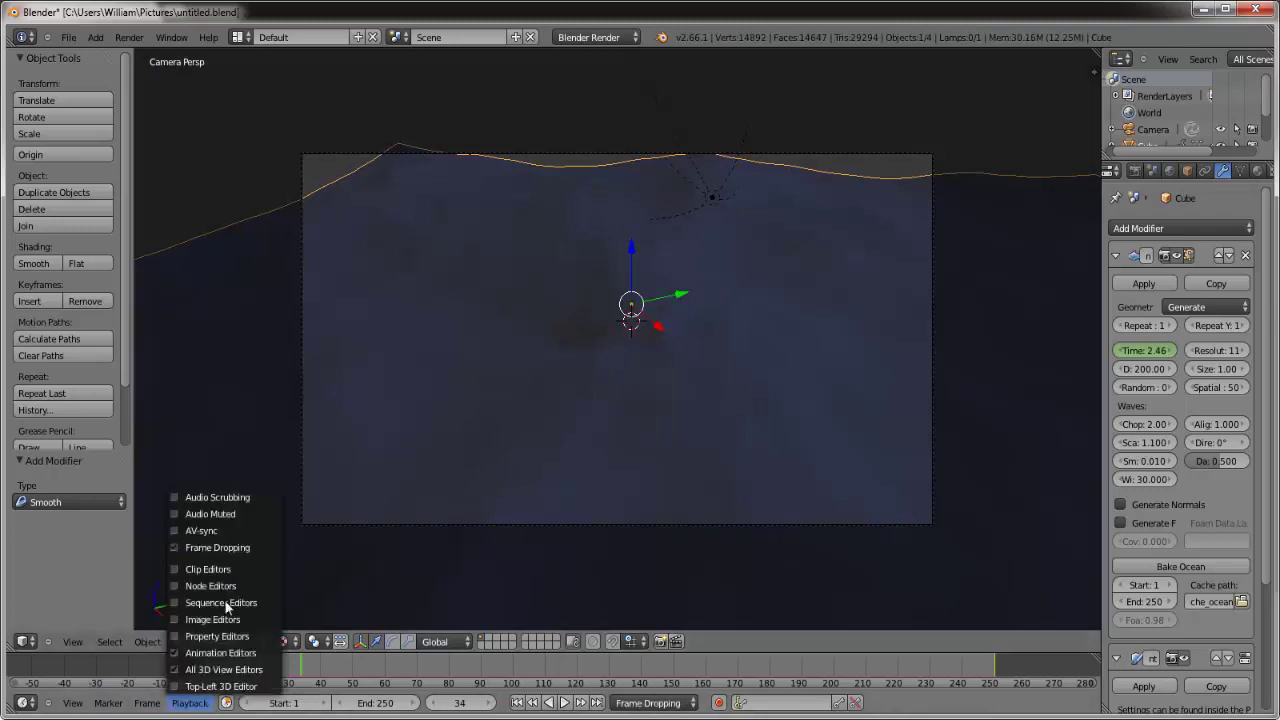
pyautogui.click(189, 548)
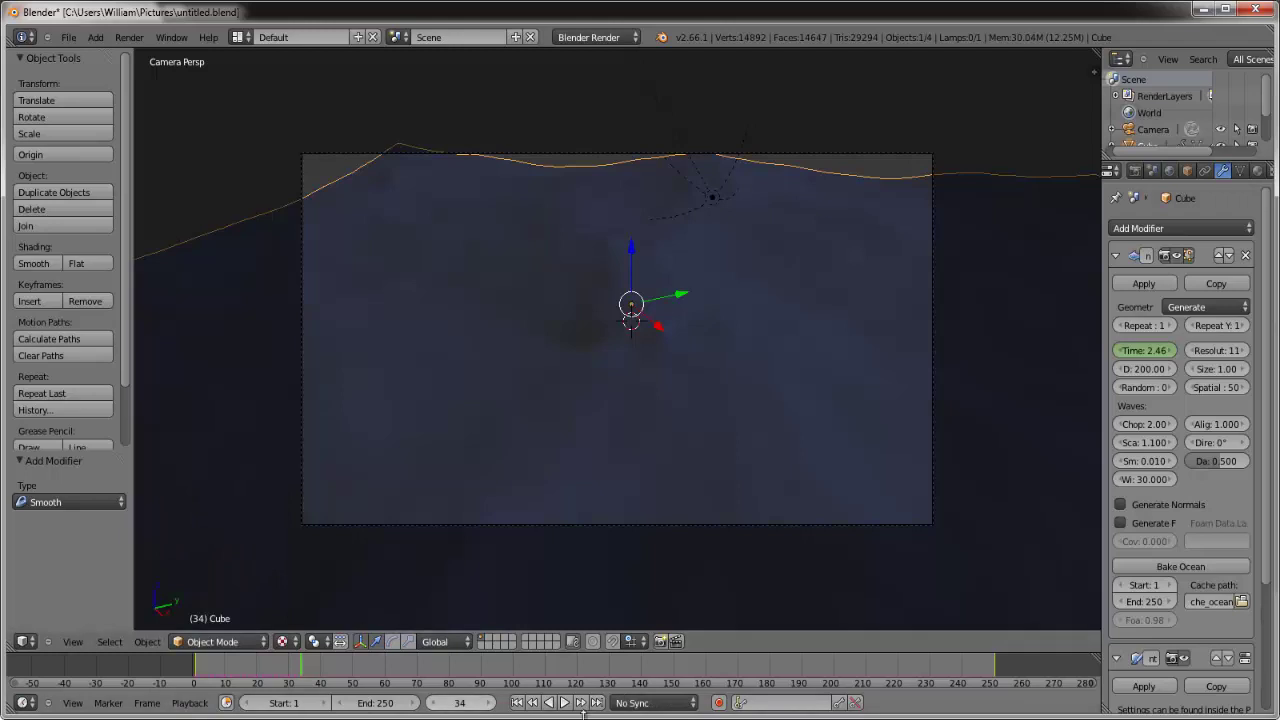
# Rewind to frame 1 and play the wave animation past its loop before stopping
pyautogui.click(517, 703)
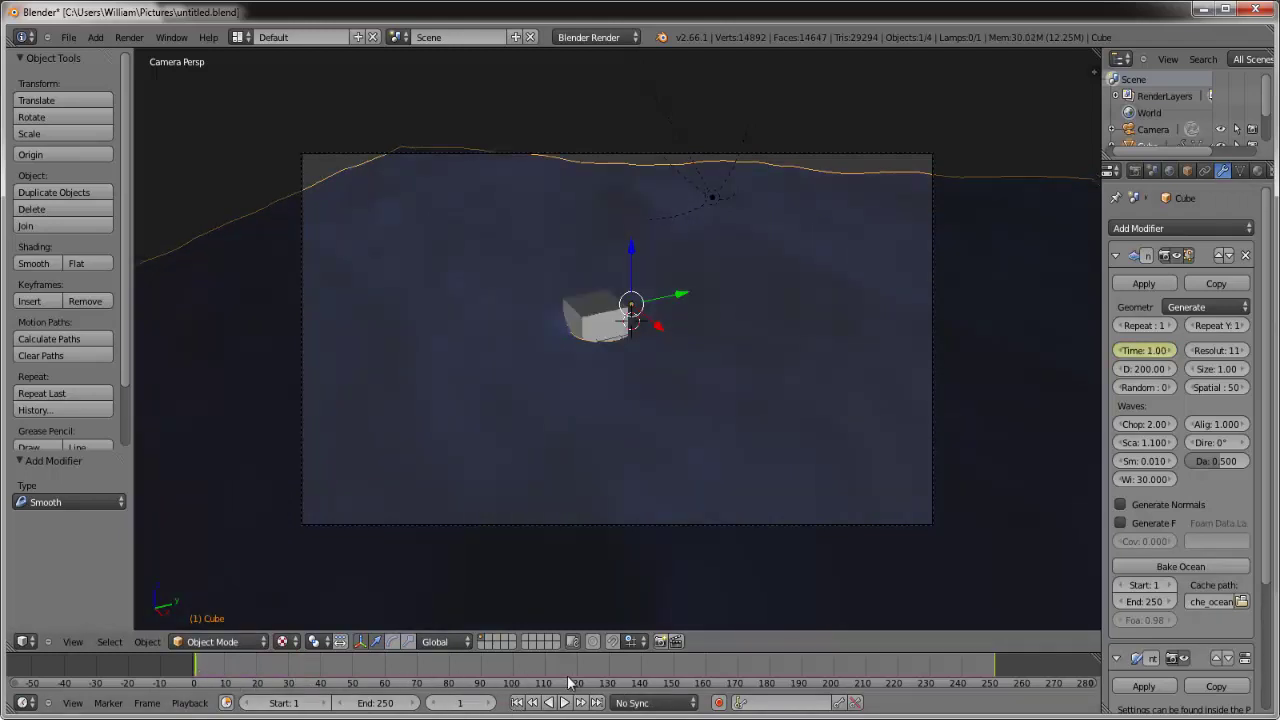
pyautogui.click(564, 703)
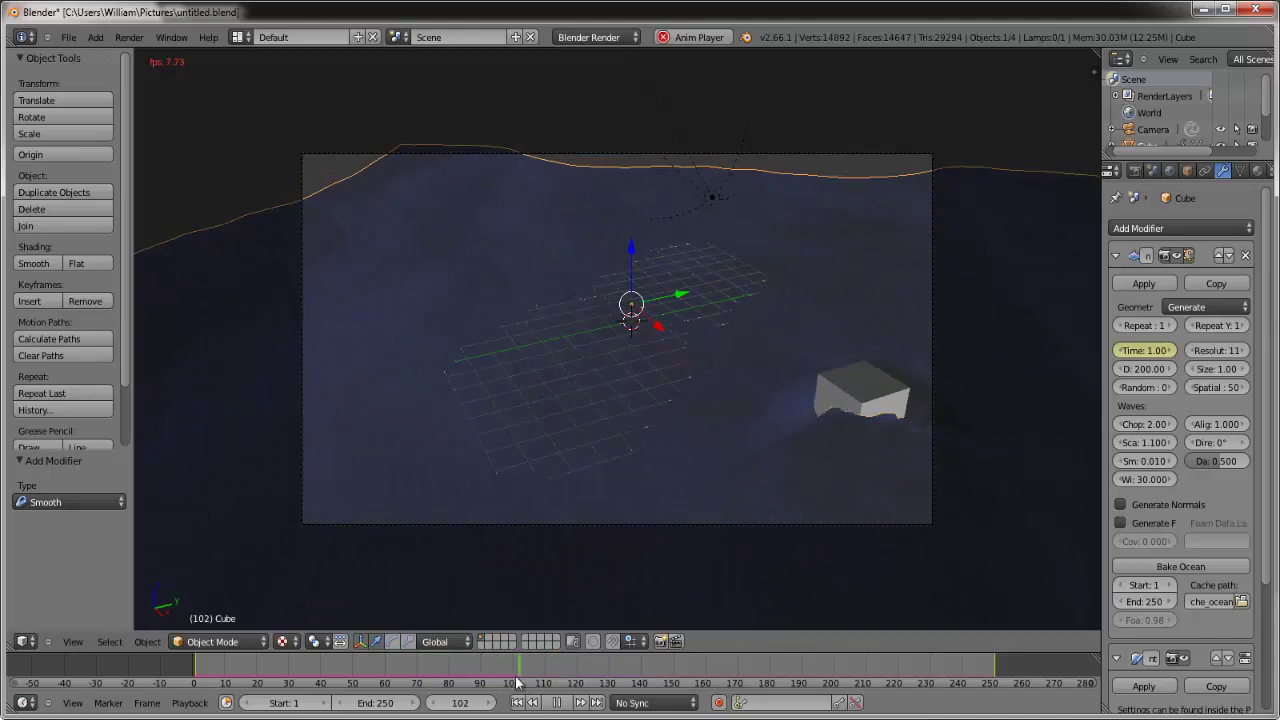
pyautogui.click(560, 703)
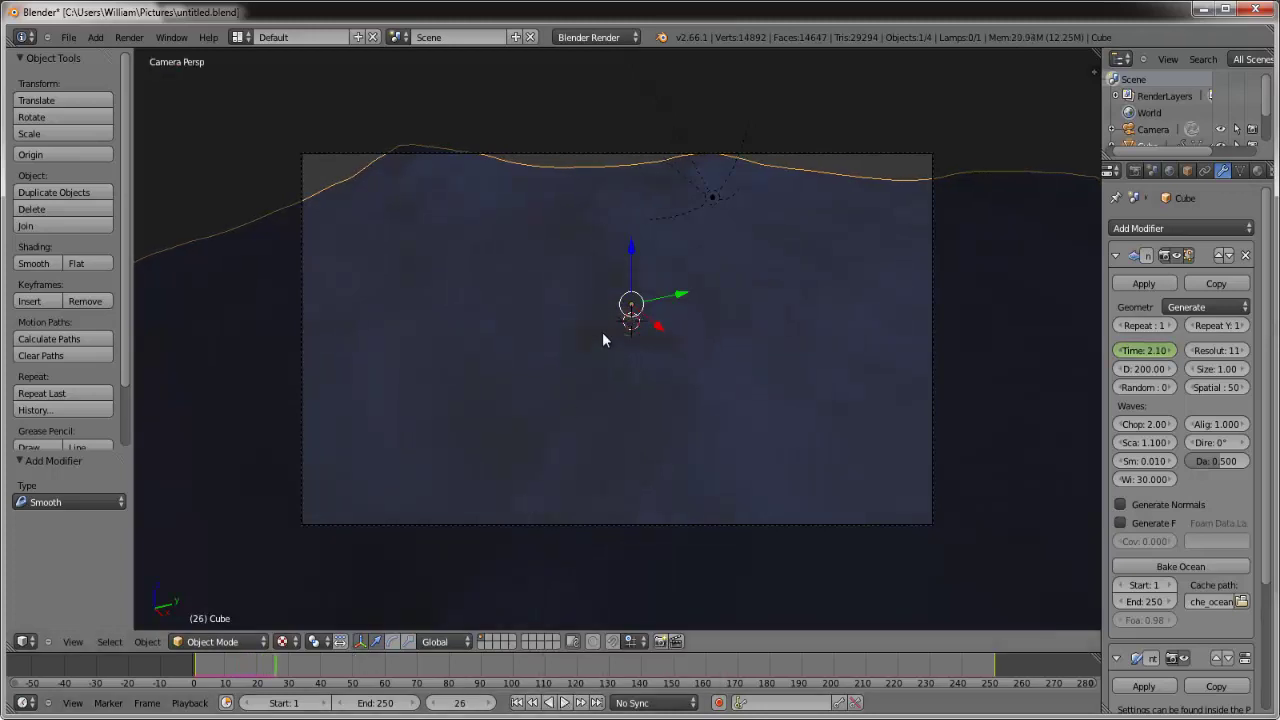